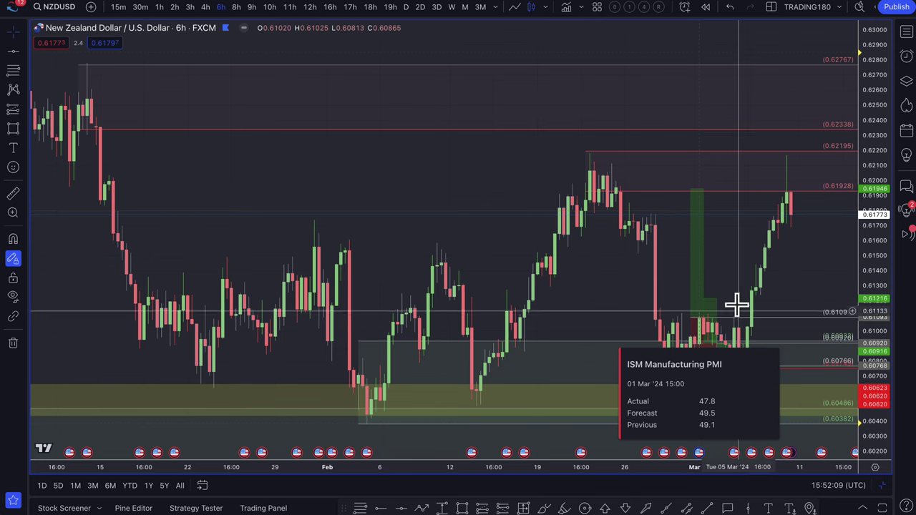
- Examine the three long positions on the NZDUSD 6h chart around 1–5 March and the candles around their entries and stops
scroll(702, 335, "up", 8)
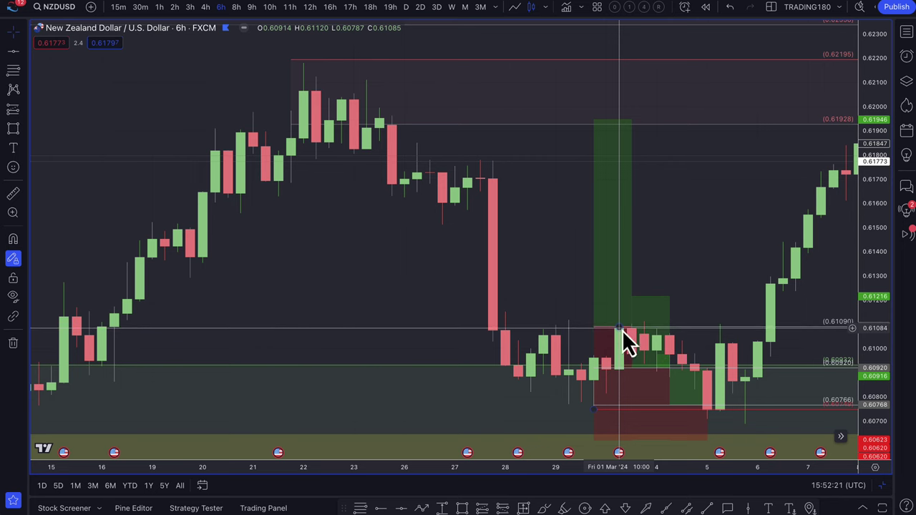
scroll(622, 330, "up", 4)
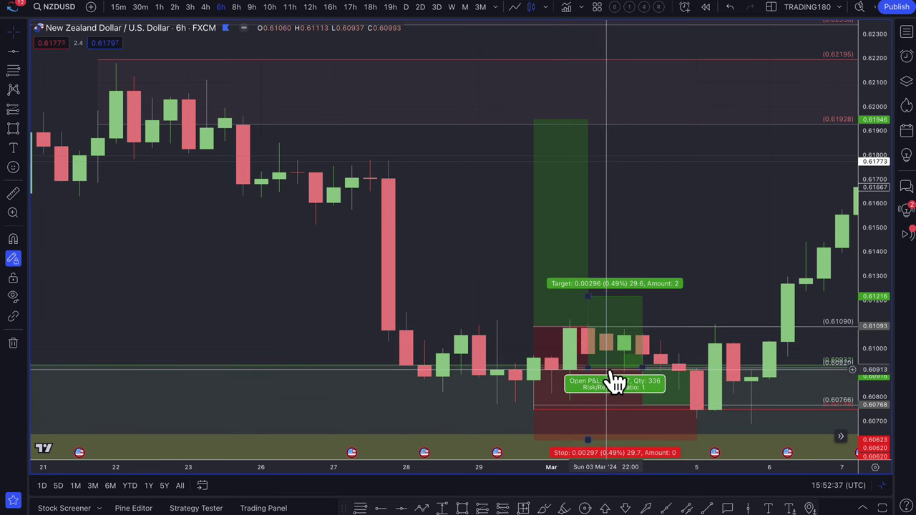
mouse_move(614, 381)
left_mouse_down()
mouse_move(689, 419)
mouse_move(597, 344)
mouse_move(687, 417)
left_mouse_up()
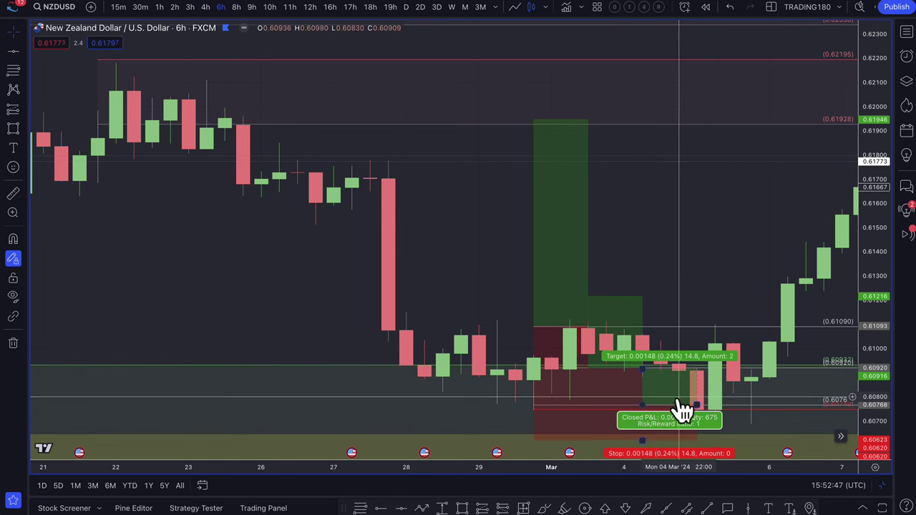
scroll(708, 409, "down", 2)
scroll(708, 409, "down", 3)
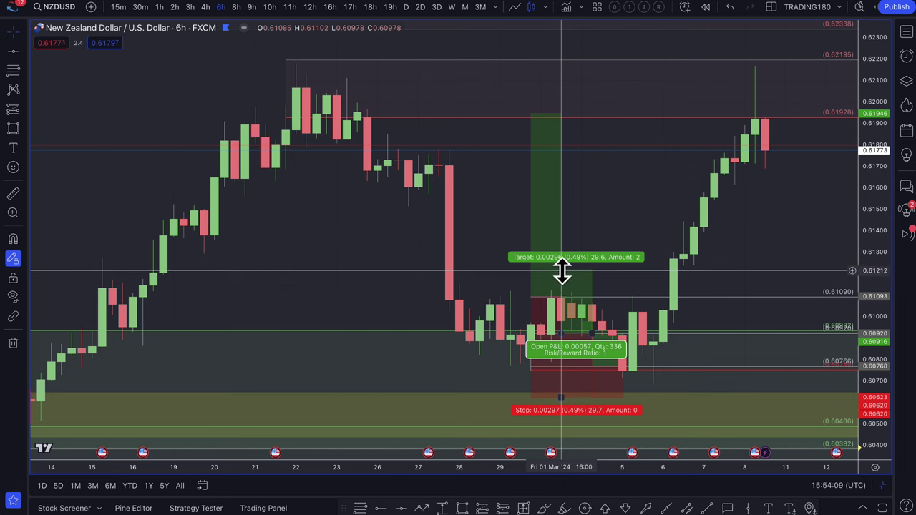
mouse_move(601, 306)
left_mouse_down()
mouse_move(605, 341)
mouse_move(597, 329)
mouse_move(617, 351)
mouse_move(603, 331)
mouse_move(617, 351)
mouse_move(579, 330)
left_mouse_up()
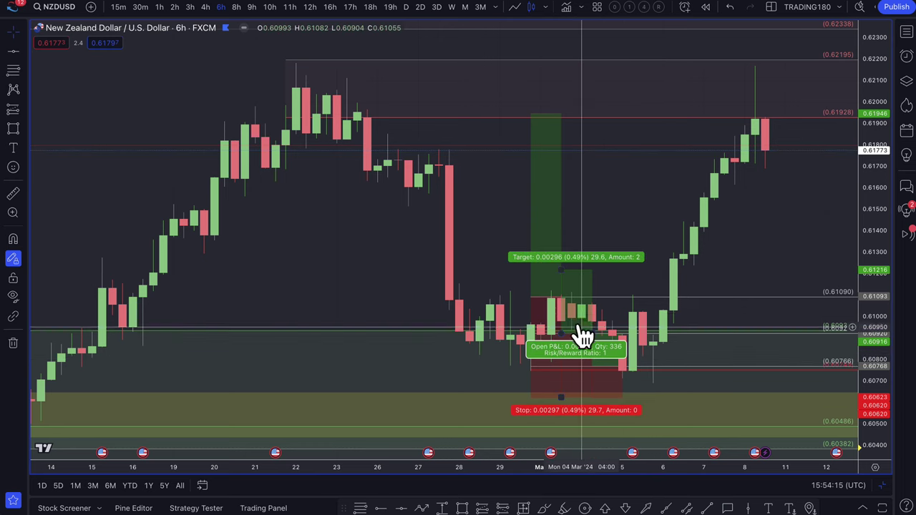
scroll(579, 322, "up", 5)
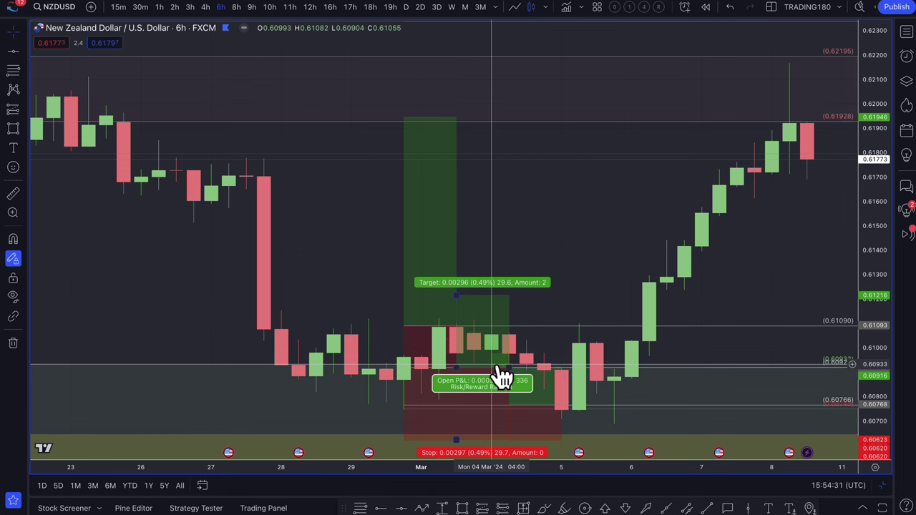
left_click_drag(504, 376, 553, 417)
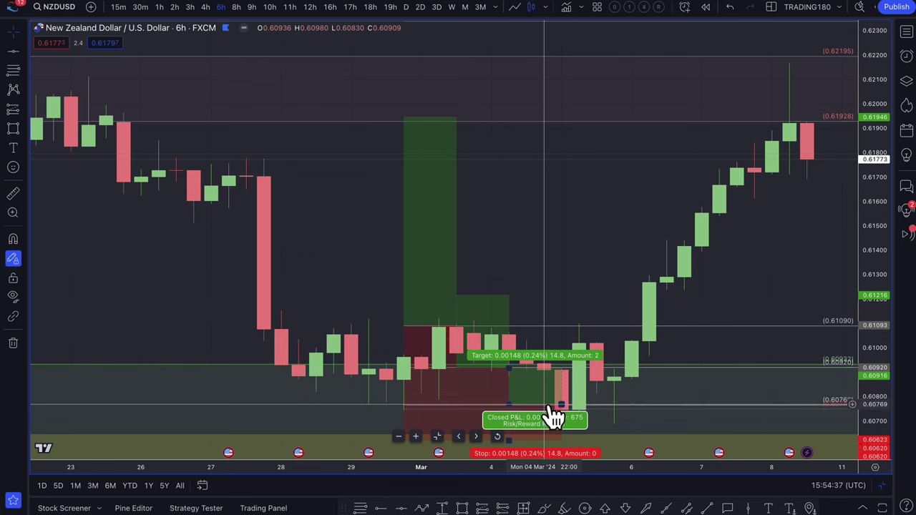
left_click_drag(563, 415, 564, 408)
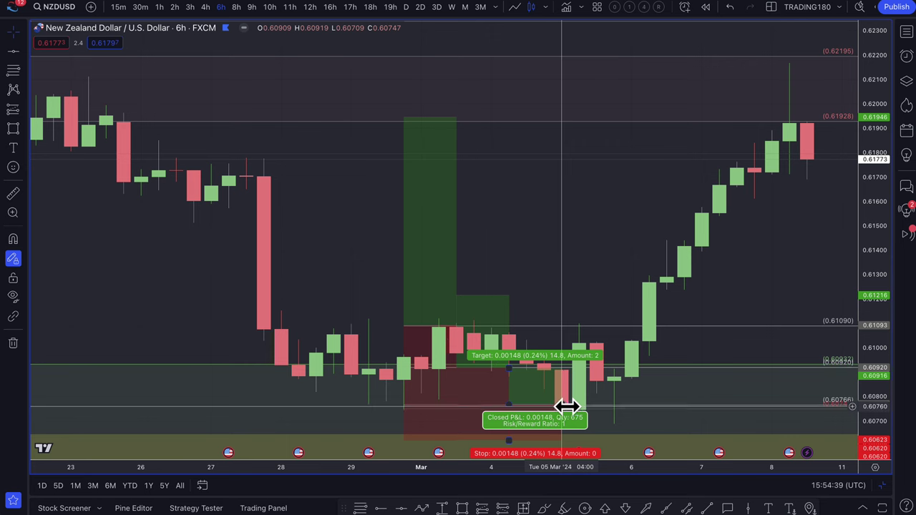
scroll(594, 415, "down", 3)
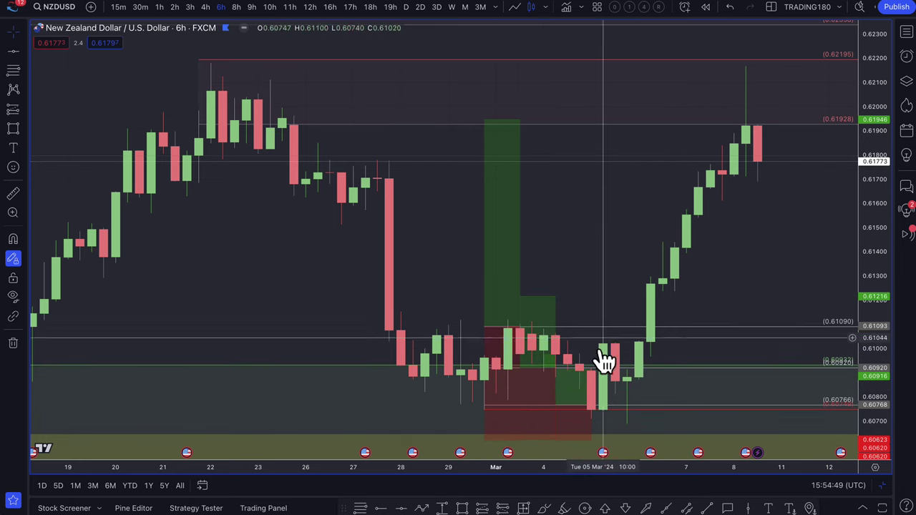
scroll(558, 390, "up", 3)
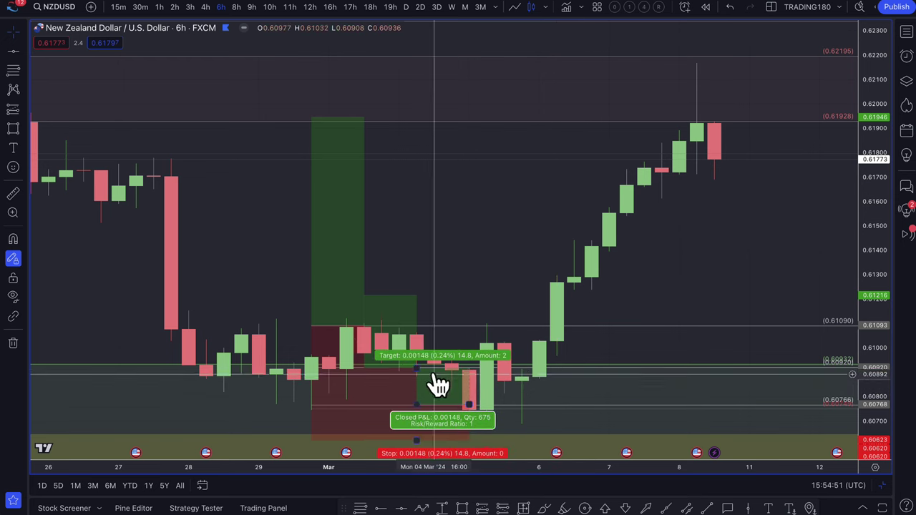
- Adjust the profit targets of the three long positions, from shortest to tallest, to about 0.60923, 0.61224 and 0.61923
left_click_drag(416, 367, 429, 366)
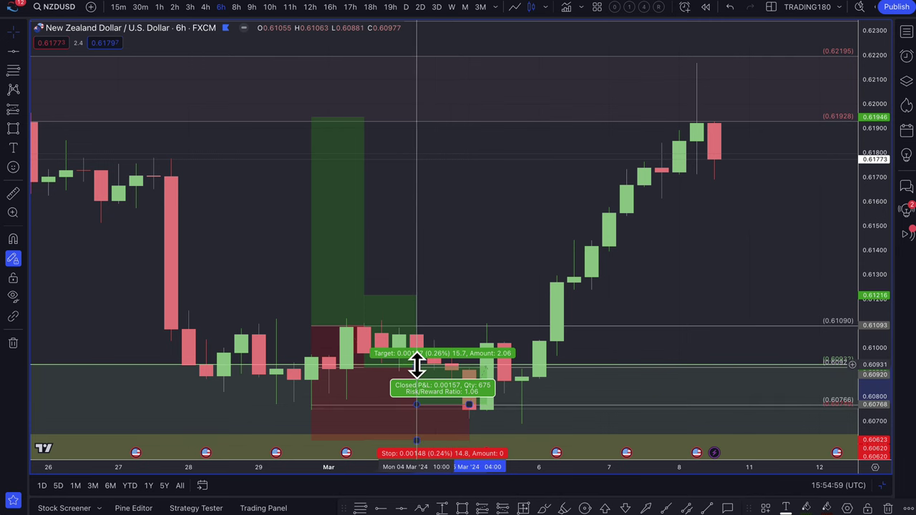
left_click_drag(417, 365, 364, 292)
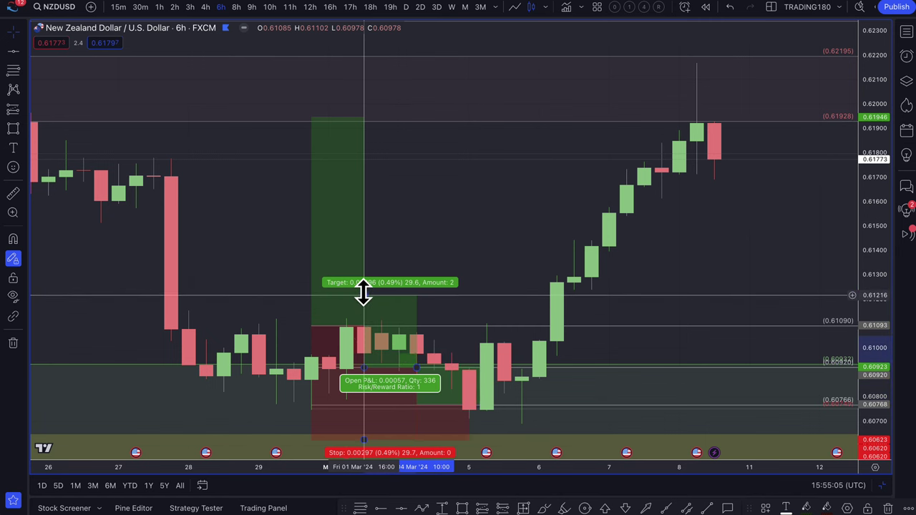
left_click_drag(364, 292, 364, 292)
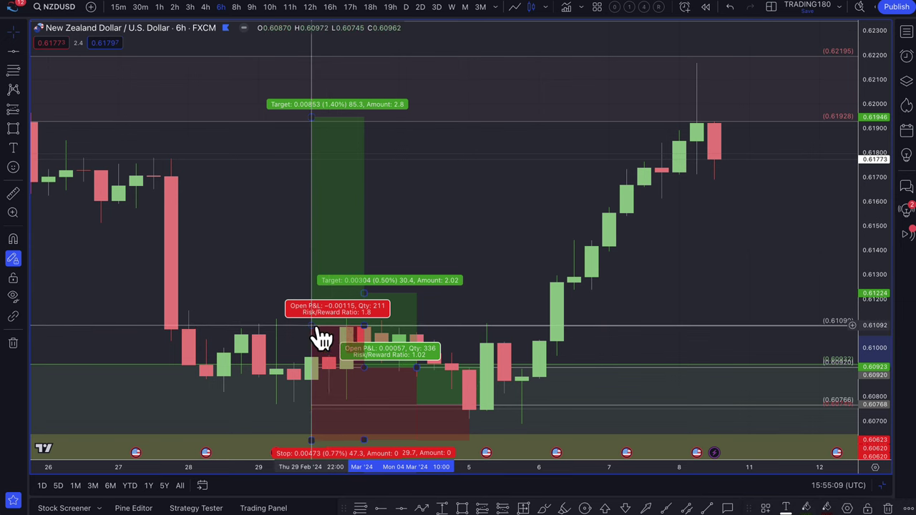
scroll(322, 329, "down", 2)
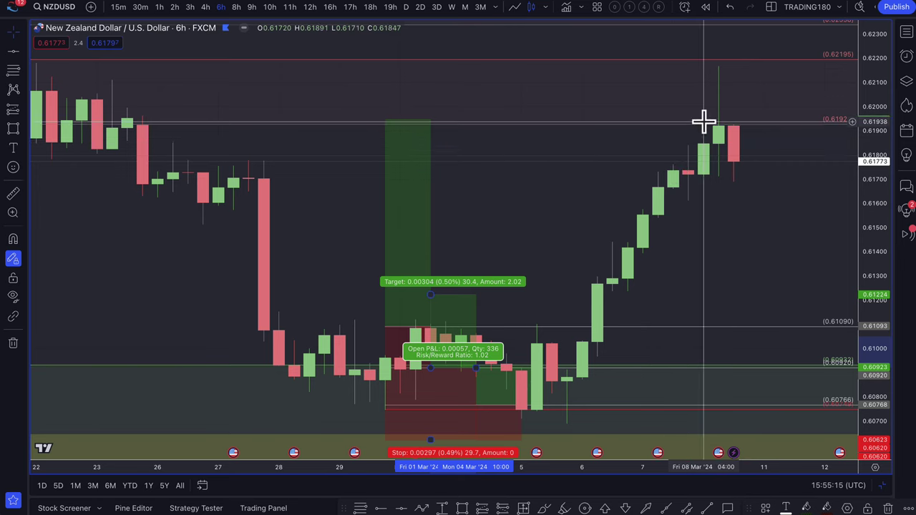
scroll(726, 157, "down", 1)
left_click_drag(466, 293, 465, 125)
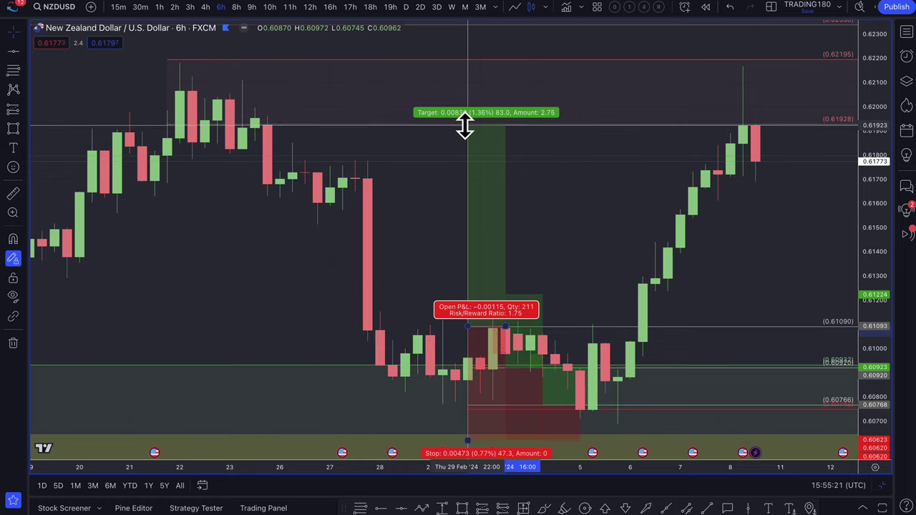
- Circle with the Brush the swing high at 0.62195, the lows around 0.60766, the 0.61928 level and the latest candles reaching it
scroll(465, 123, "down", 2)
scroll(465, 124, "down", 2)
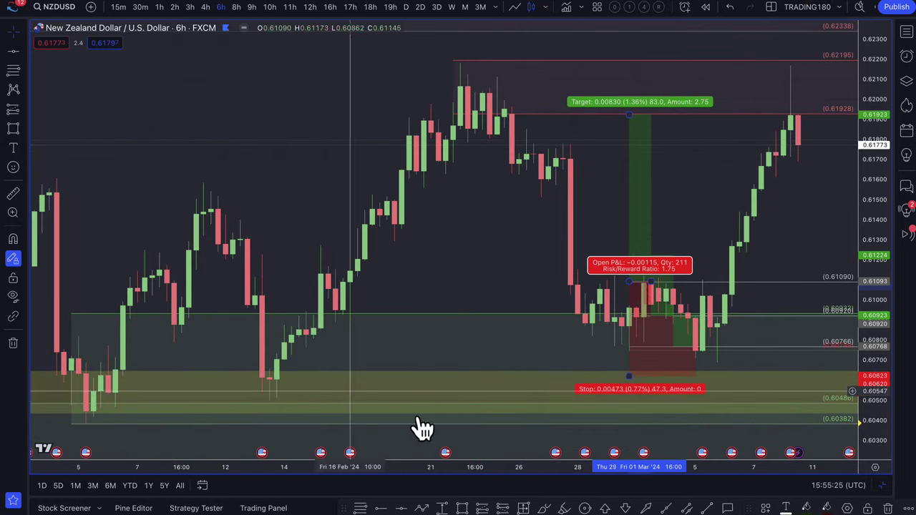
left_click(546, 508)
mouse_move(469, 59)
left_mouse_down()
mouse_move(482, 65)
mouse_move(474, 58)
left_mouse_up()
mouse_move(696, 347)
left_mouse_down()
mouse_move(628, 370)
mouse_move(691, 327)
left_mouse_up()
mouse_move(572, 106)
left_mouse_down()
mouse_move(579, 131)
mouse_move(550, 101)
left_mouse_up()
mouse_move(794, 105)
left_mouse_down()
mouse_move(809, 98)
mouse_move(764, 104)
left_mouse_up()
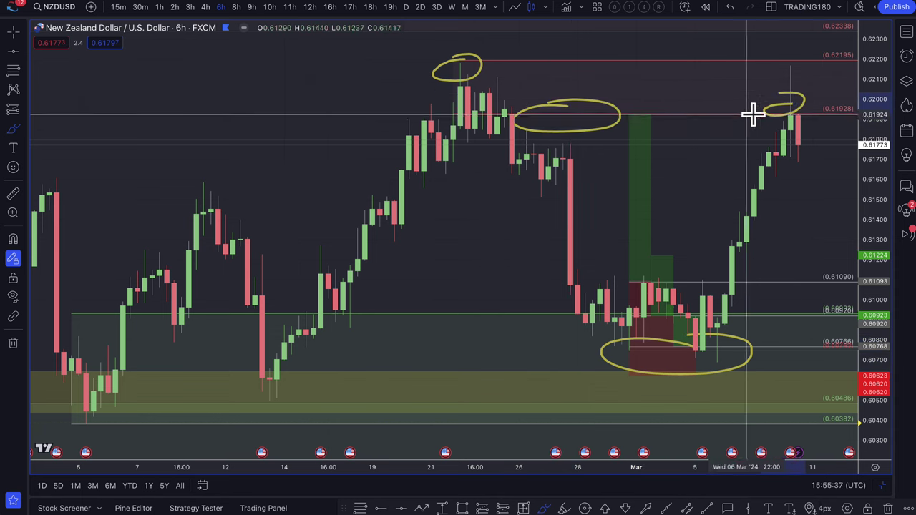
- Brush a zigzag arrow rising from the latest candles into the supply zone between 0.63278 and 0.63701
scroll(763, 98, "down", 5)
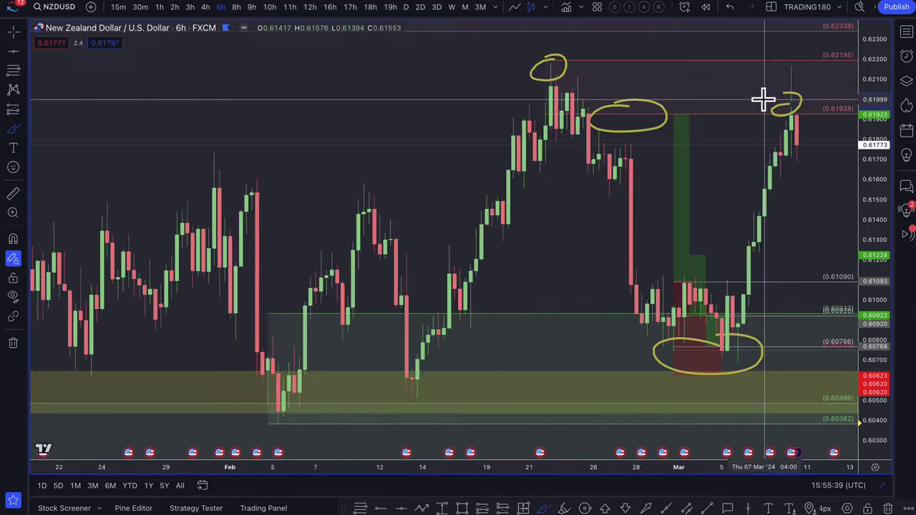
scroll(763, 98, "down", 5)
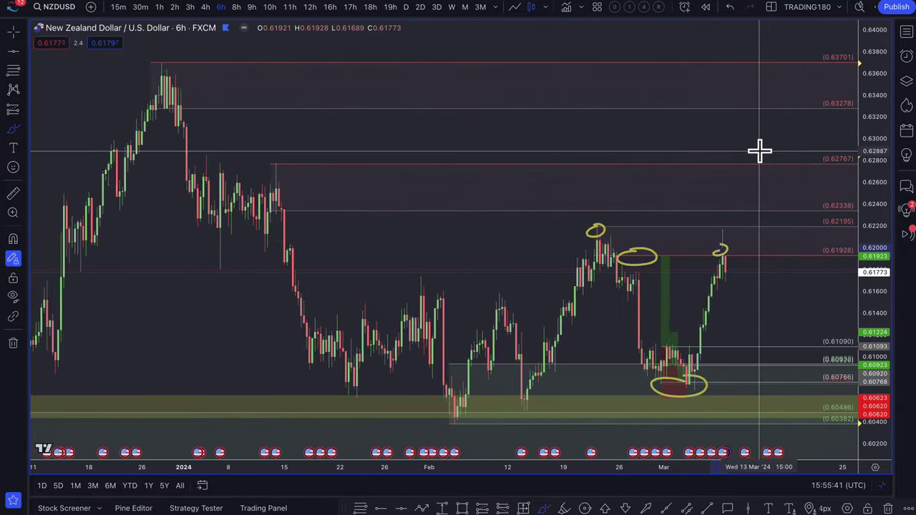
mouse_move(741, 208)
left_mouse_down()
mouse_move(781, 176)
mouse_move(798, 86)
mouse_move(822, 104)
left_mouse_up()
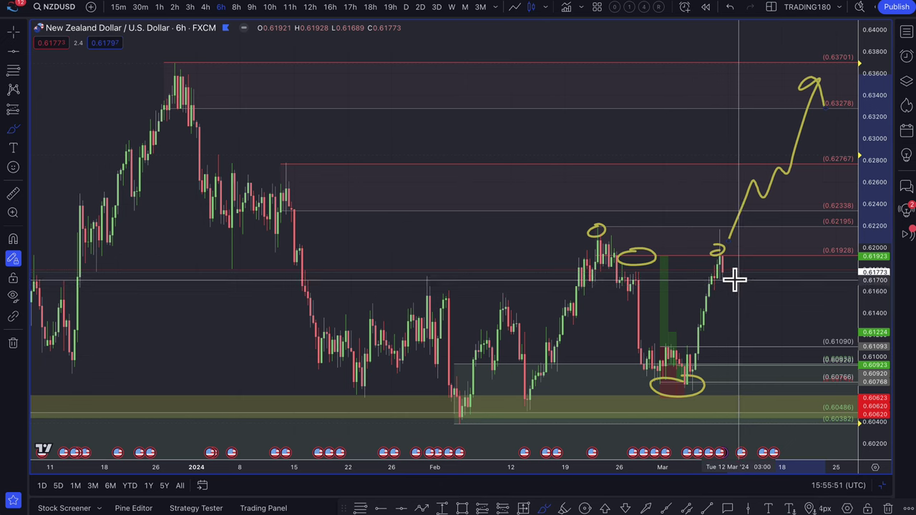
- Review the annotated NZDUSD chart with its projected path, and check the weekly forecast video on YouTube before returning to the chart
scroll(732, 330, "up", 2)
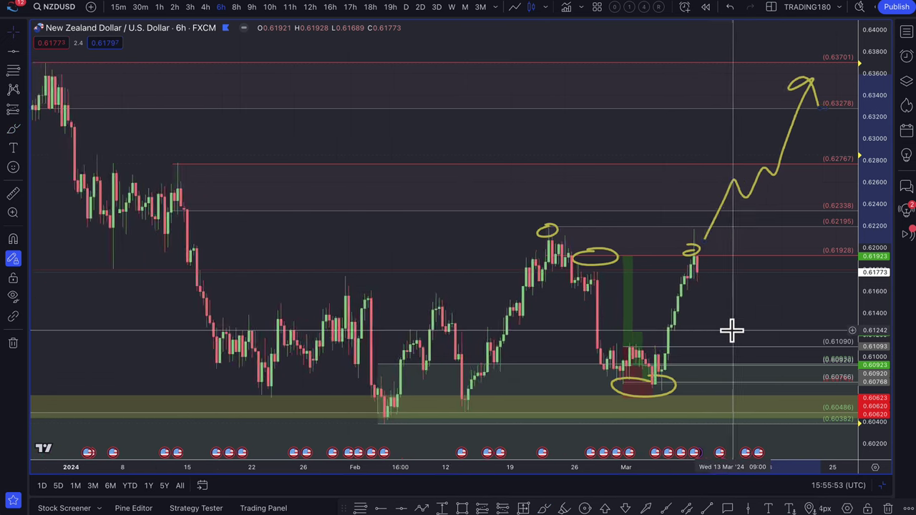
scroll(731, 330, "up", 2)
mouse_move(657, 462)
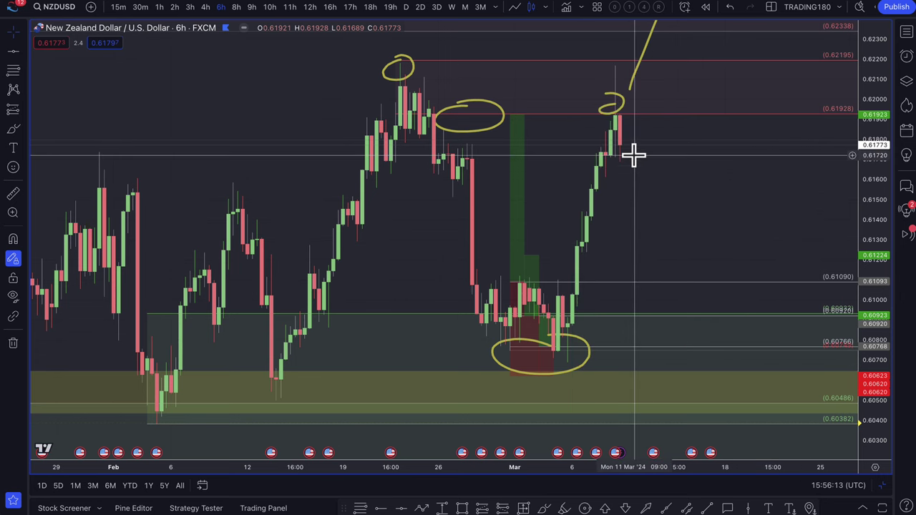
scroll(634, 155, "down", 5)
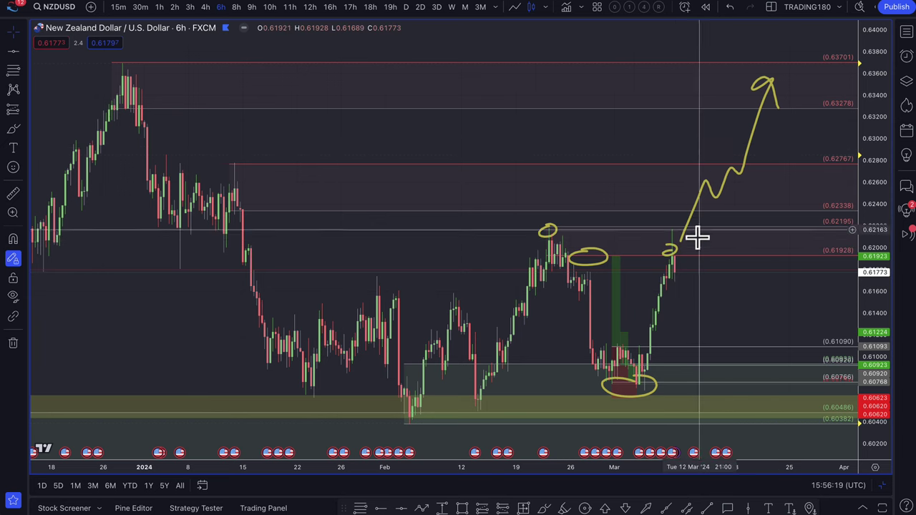
scroll(669, 293, "down", 2)
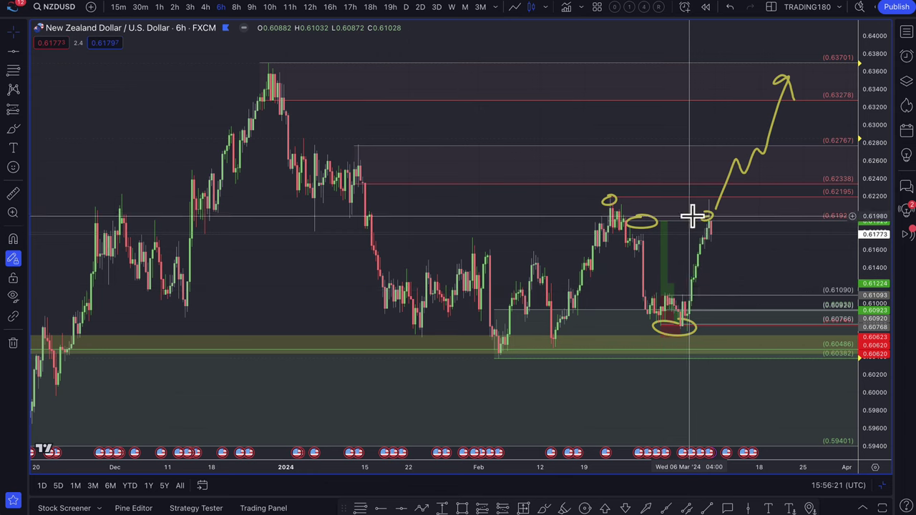
mouse_move(671, 307)
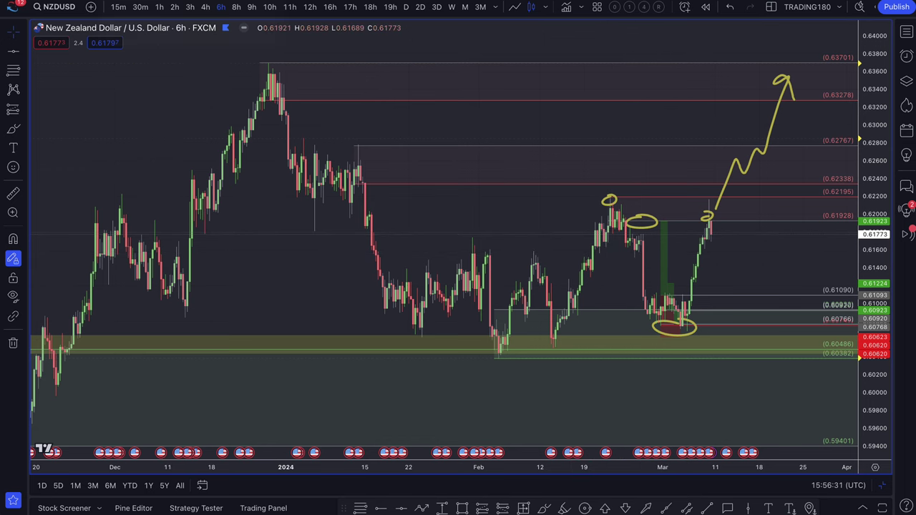
left_click(143, 2)
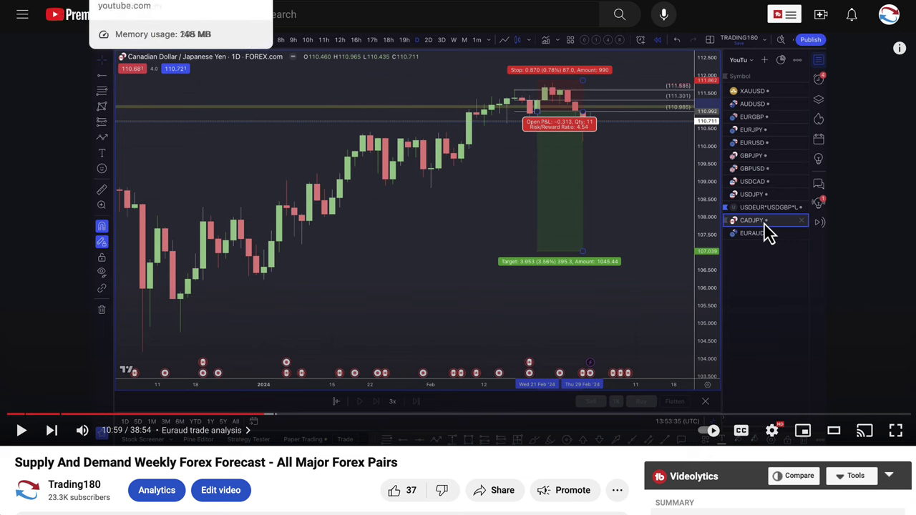
left_click(107, 2)
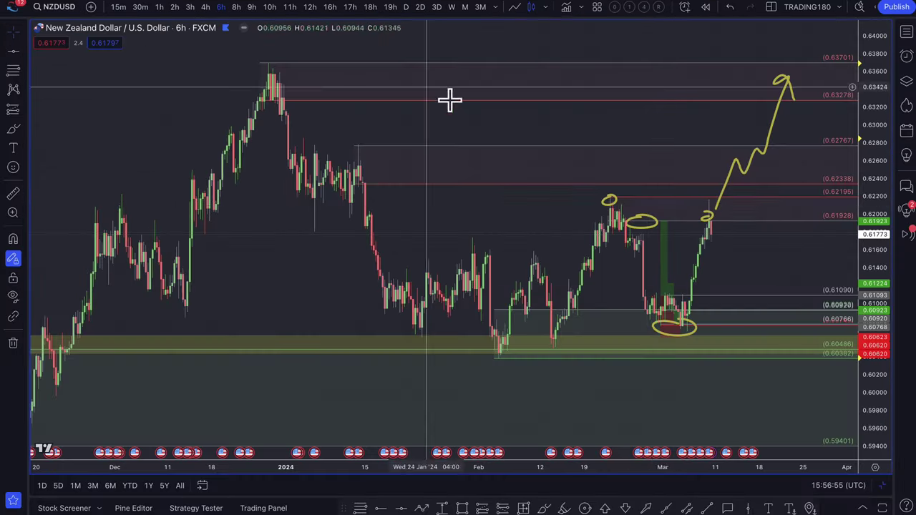
- Show the watchlist and bring up the EURAUD chart to examine its short trade around the 1.66480–1.66921 levels
left_click(907, 33)
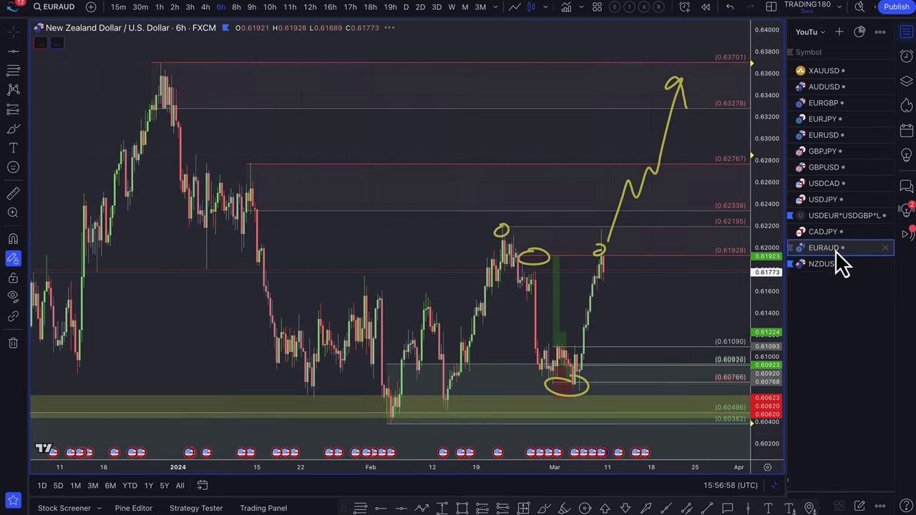
left_click(837, 252)
scroll(576, 180, "up", 4)
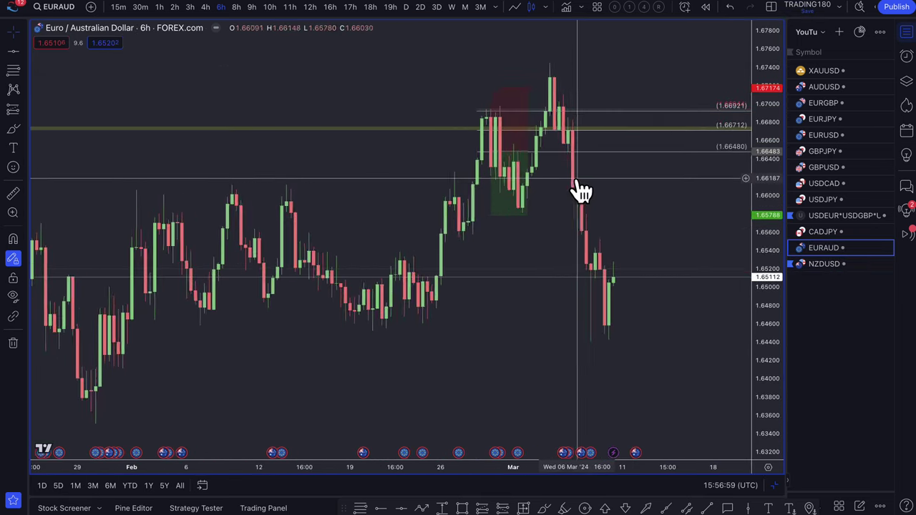
scroll(558, 188, "up", 2)
scroll(531, 139, "up", 3)
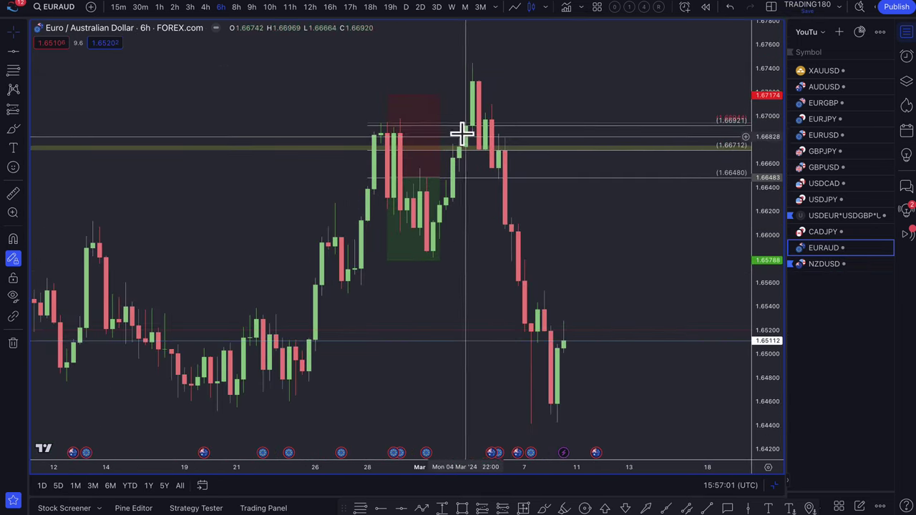
mouse_move(429, 198)
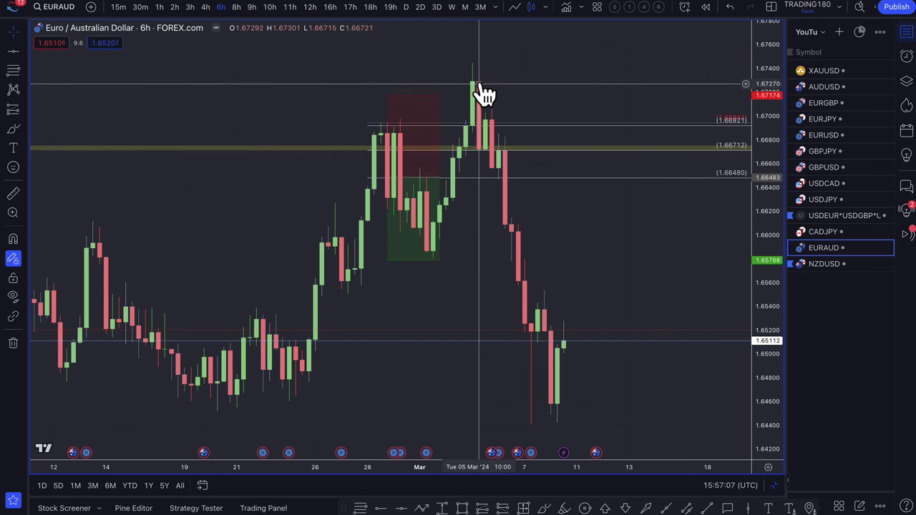
- Switch to the CADJPY chart and examine the short position entered near 110.985 and its price run to the target
left_click(823, 232)
scroll(501, 229, "down", 3)
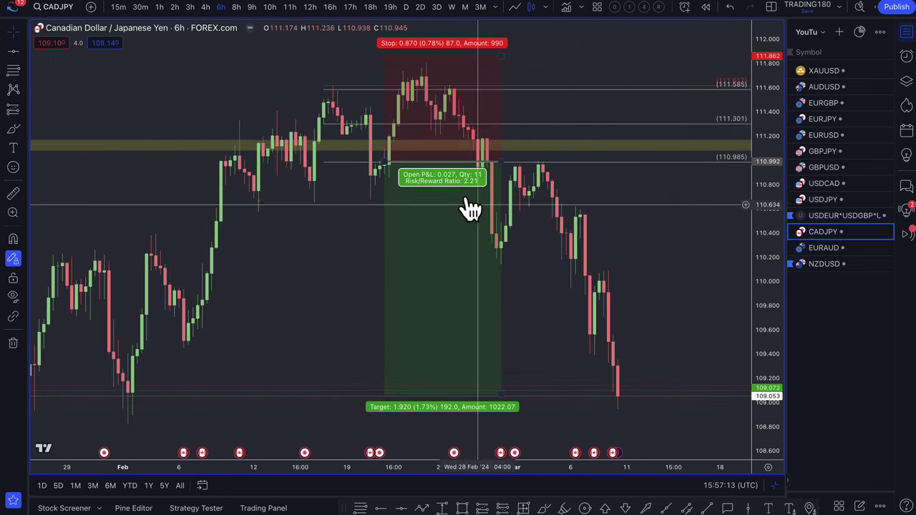
scroll(466, 205, "down", 2)
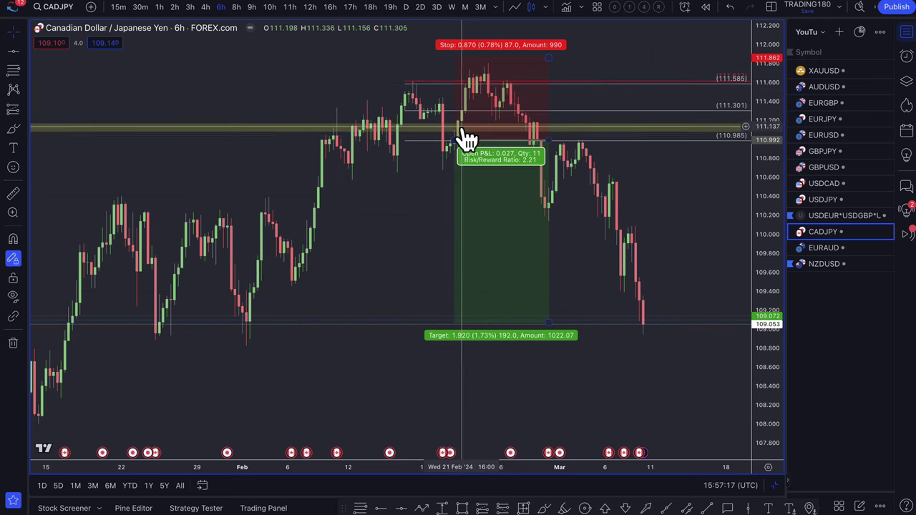
scroll(567, 183, "down", 3)
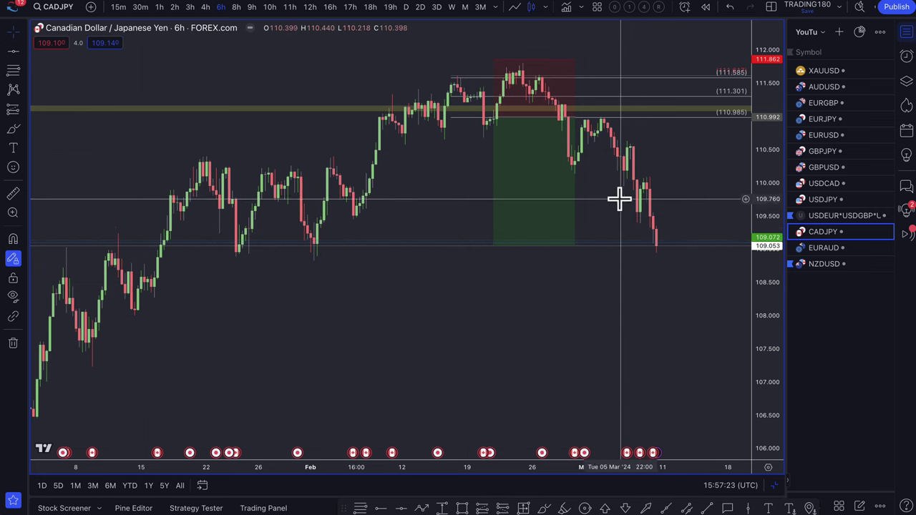
mouse_move(544, 174)
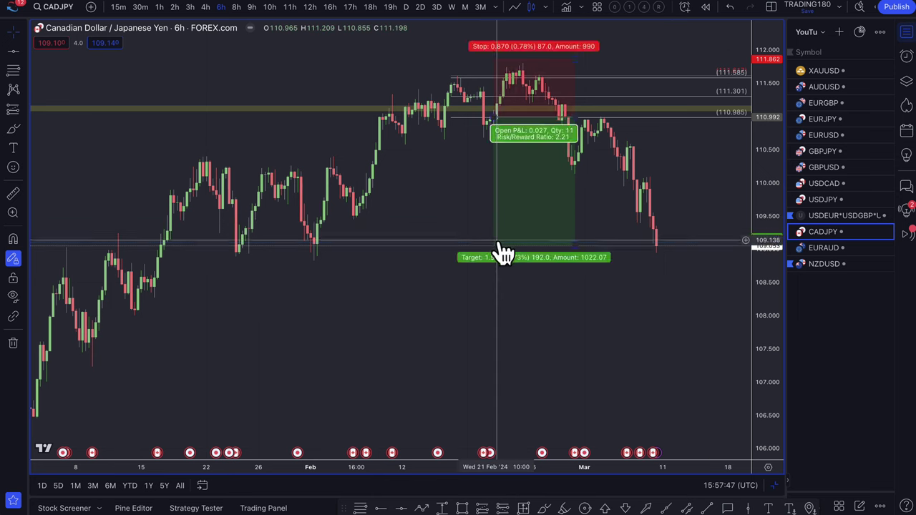
- Extend the target of the CADJPY short position down to about 107.488
scroll(523, 252, "down", 2)
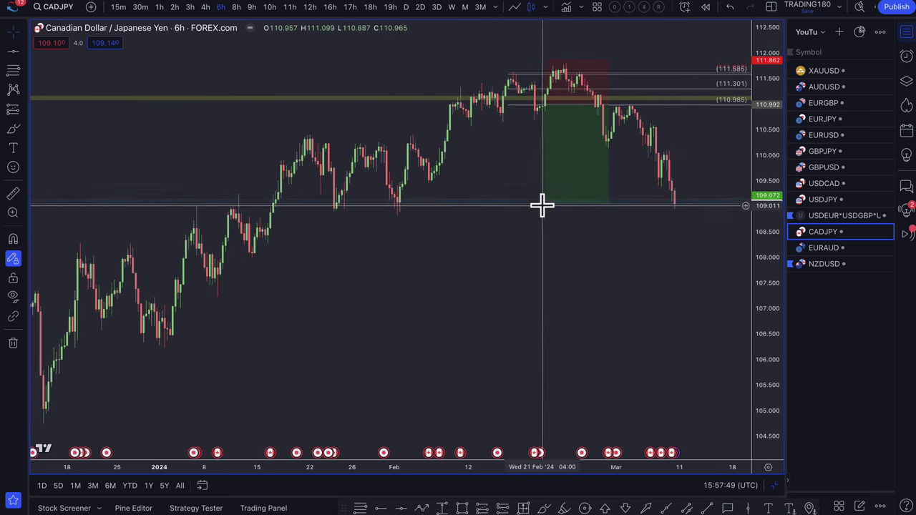
mouse_move(542, 205)
left_mouse_down()
mouse_move(546, 241)
mouse_move(542, 216)
left_mouse_up()
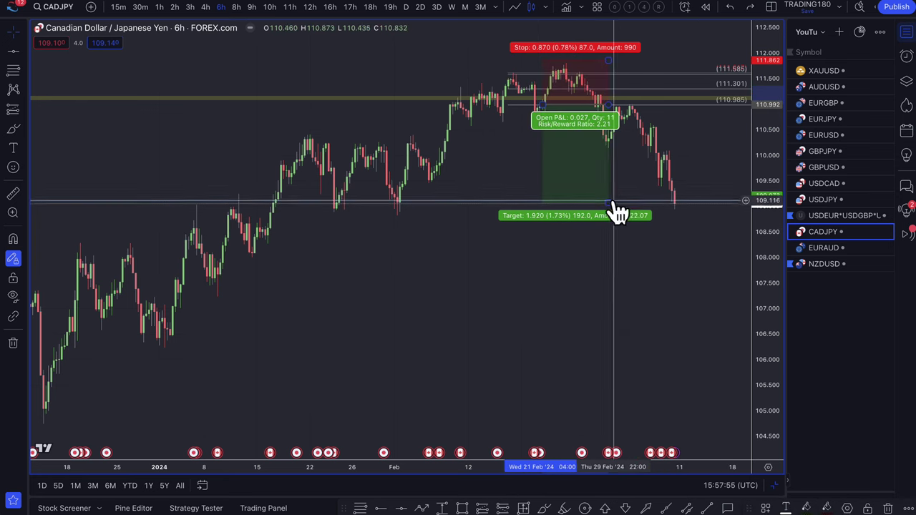
left_click_drag(608, 201, 614, 284)
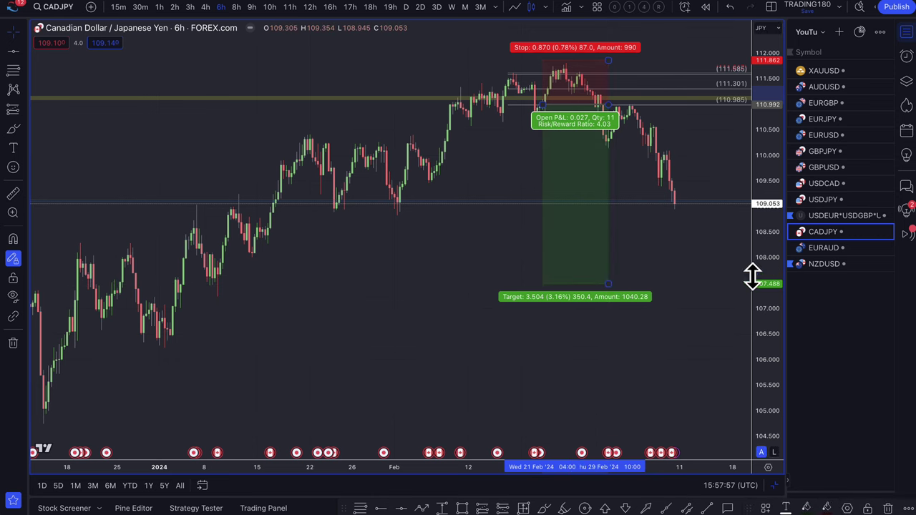
- Switch to the daily US dollar basket chart and examine price around the 295.1564–308.0769 demand zone
left_click(826, 264)
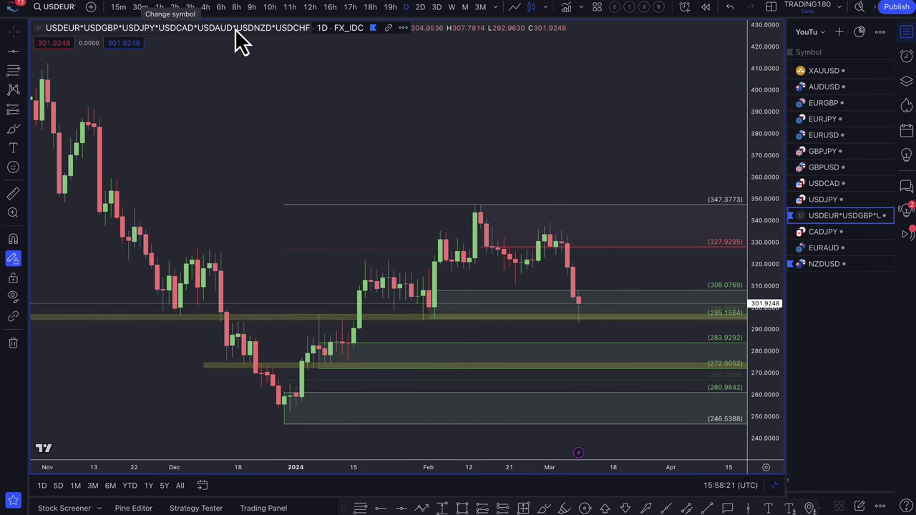
scroll(241, 39, "down", 3)
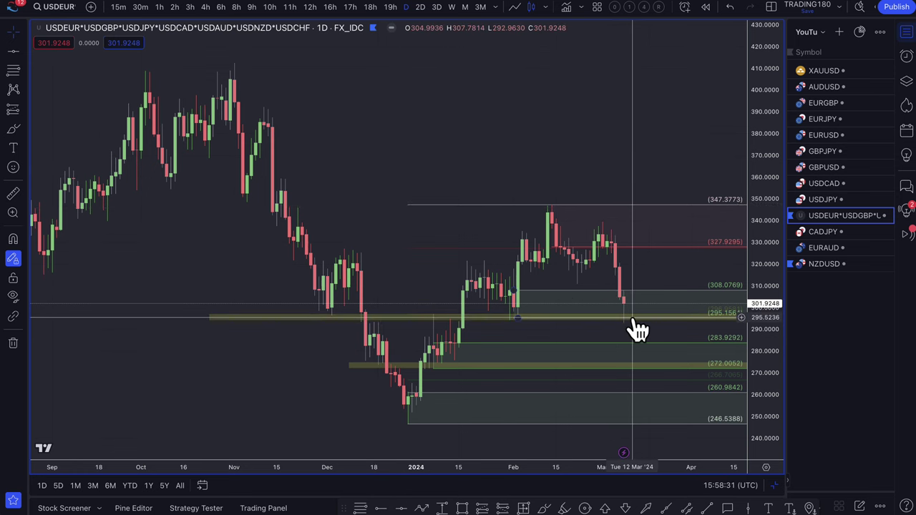
scroll(637, 330, "up", 3)
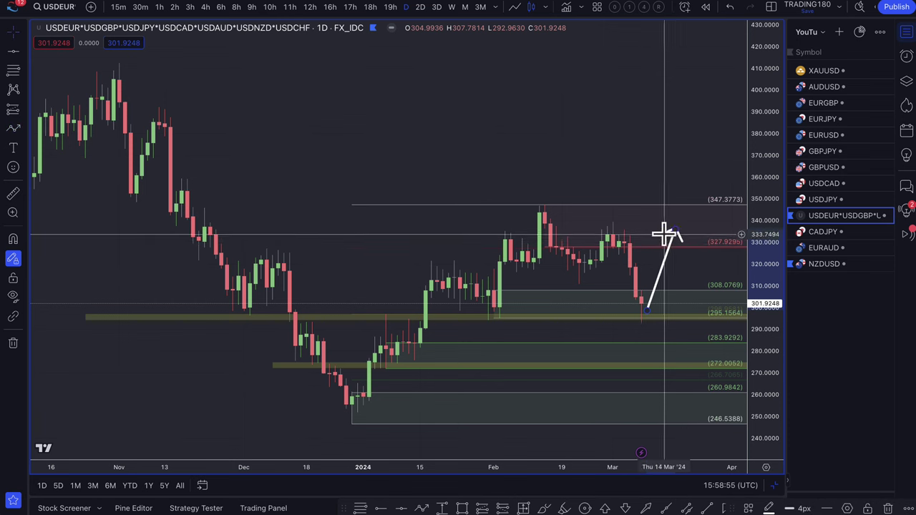
- Draw two path arrows from the latest candle, one up into the supply zone above 327.9295 and one down to about 264.4
left_click(676, 234)
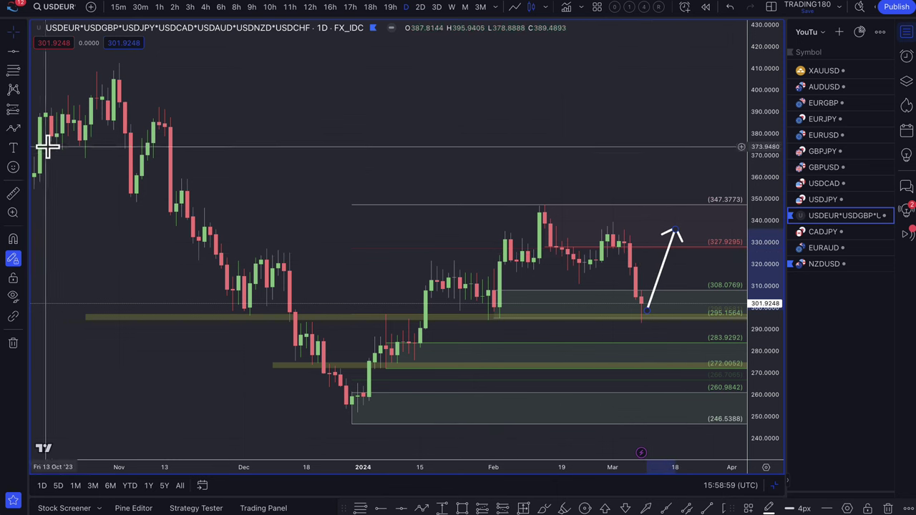
left_click(14, 130)
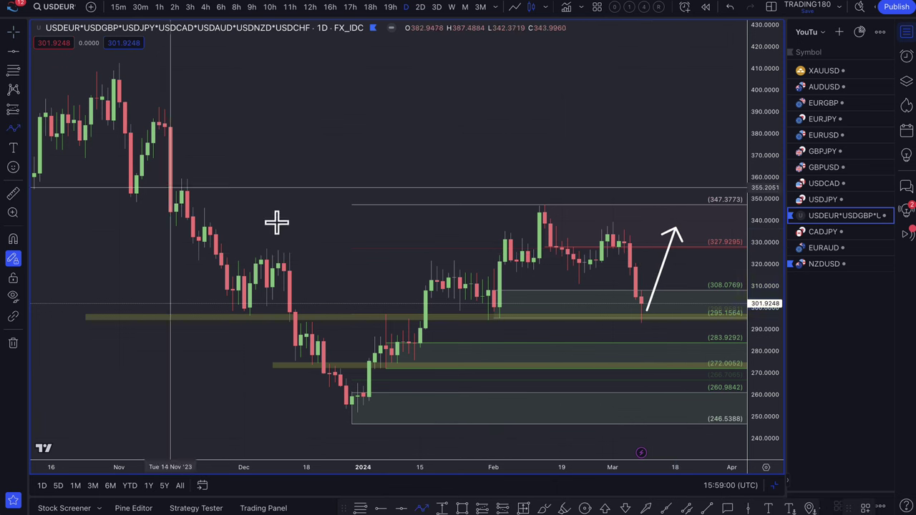
left_click(647, 312)
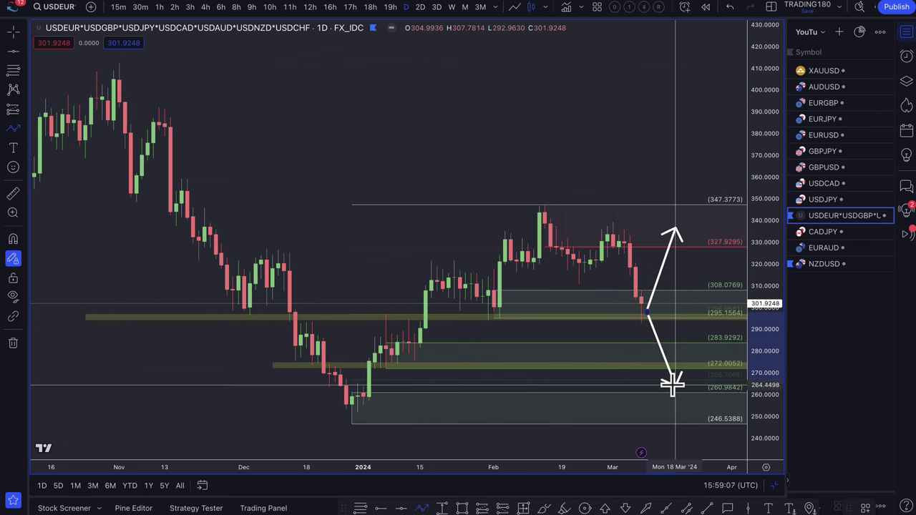
left_click(673, 385)
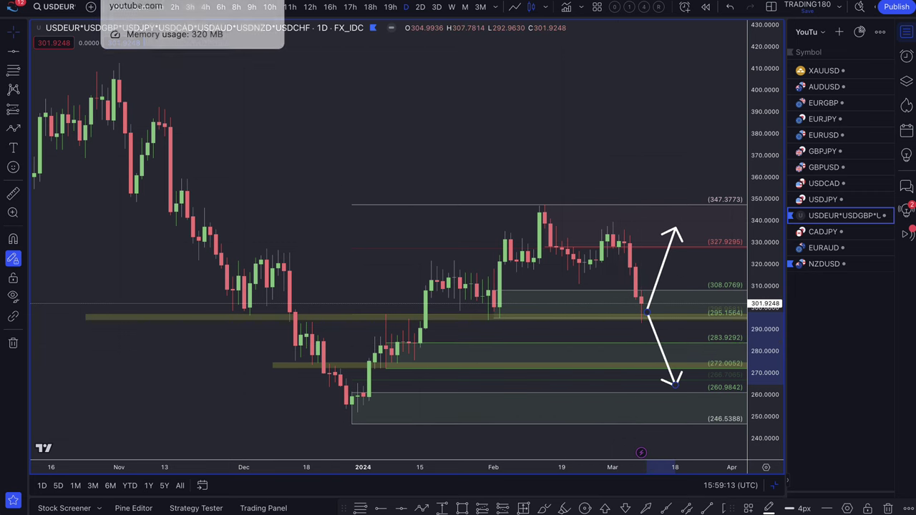
- Bring up the Bloomberg article on the US jobless rate and read its highlighted passages on payrolls and interest rates
left_click(143, 1)
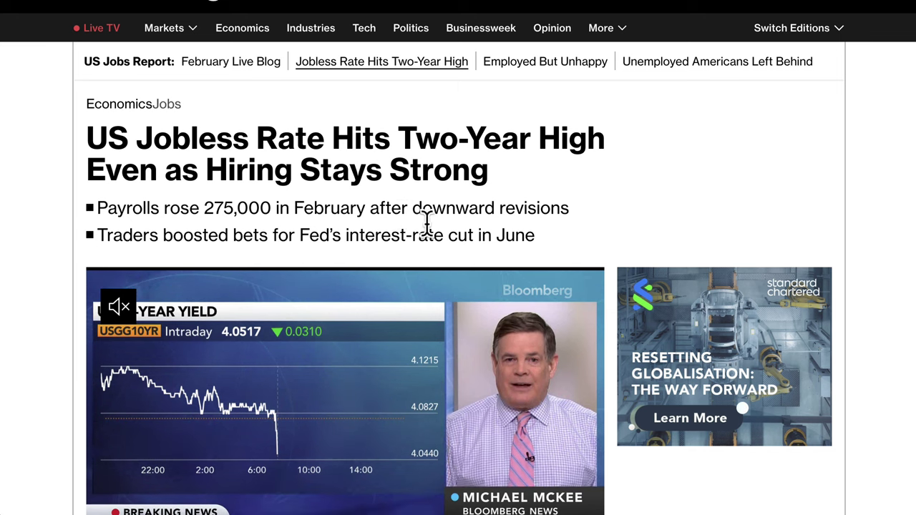
scroll(264, 183, "down", 3)
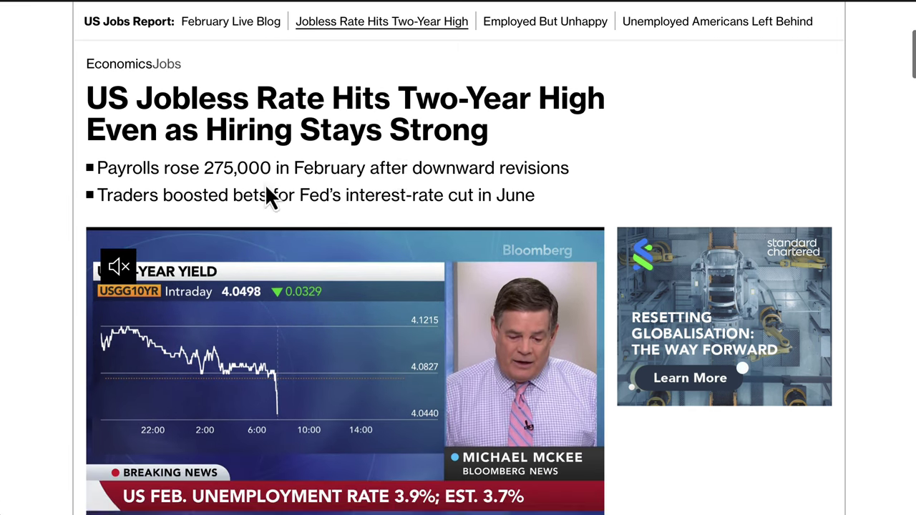
scroll(612, 147, "down", 7)
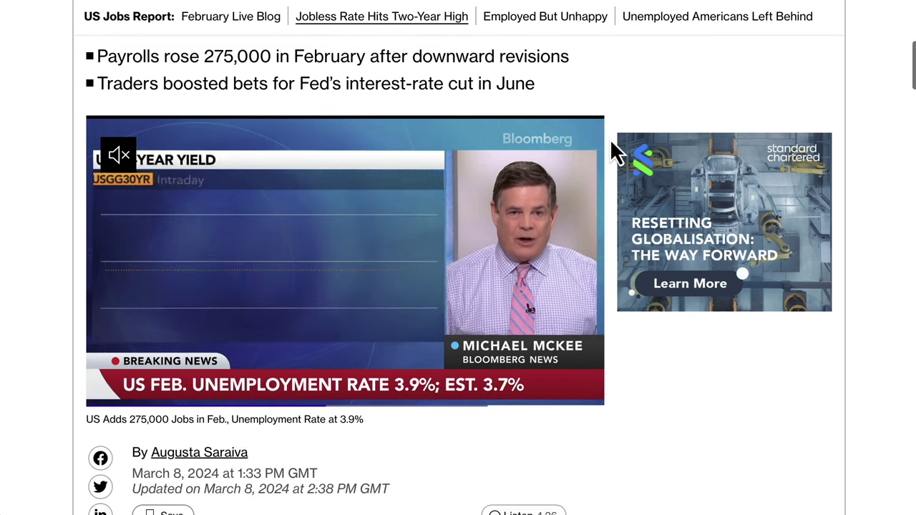
scroll(596, 274, "down", 5)
mouse_move(563, 269)
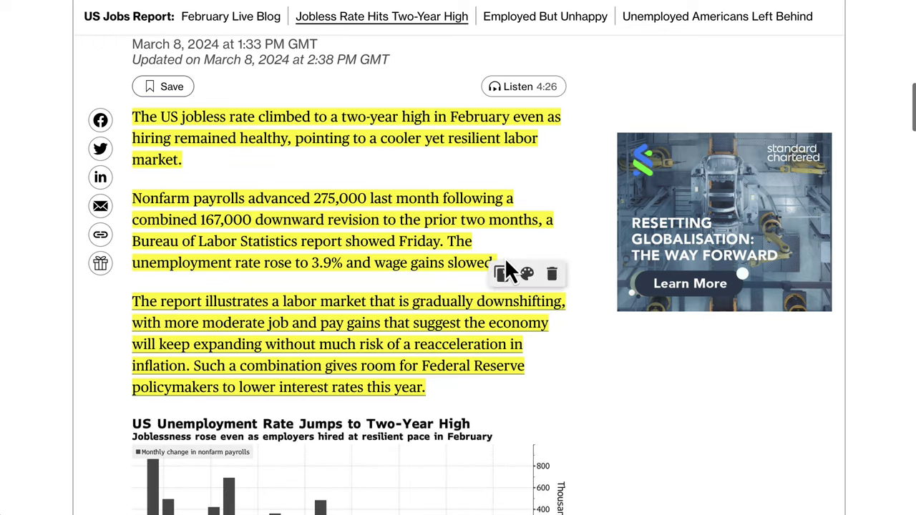
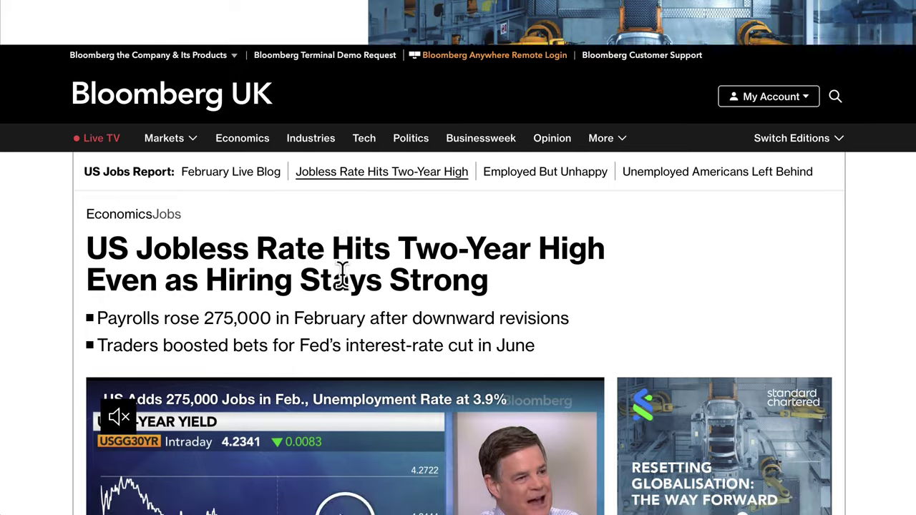
scroll(547, 449, "down", 3)
scroll(562, 465, "down", 3)
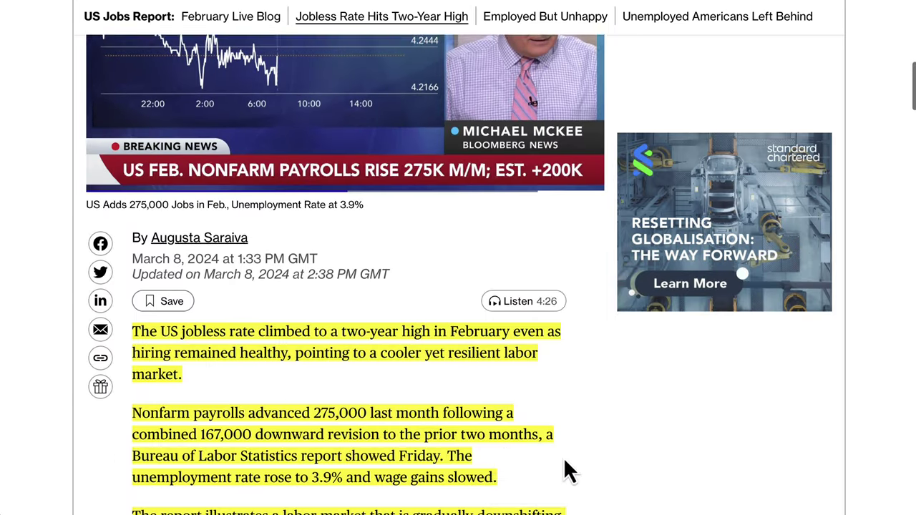
scroll(463, 425, "down", 4)
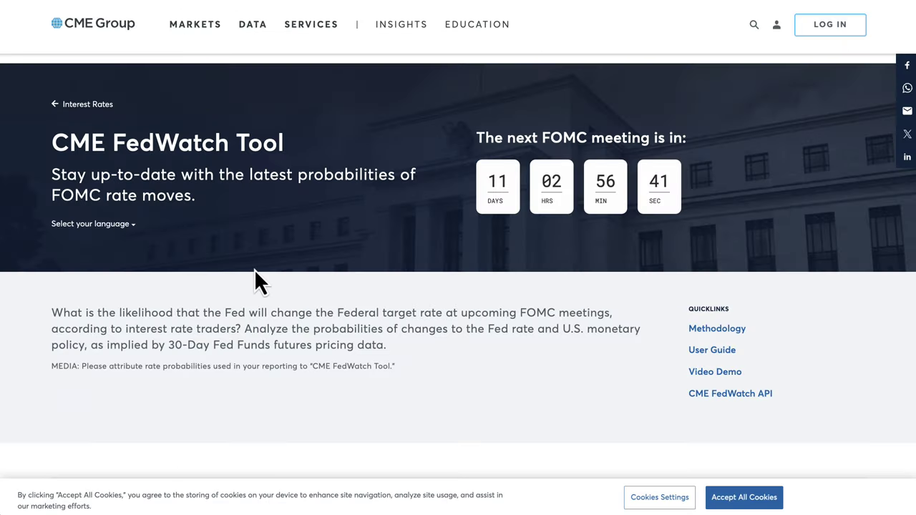
- Examine the CME FedWatch target rate probabilities for the 12 June 2024 Fed meeting, and return to the TradingView dollar basket chart
scroll(285, 365, "down", 1)
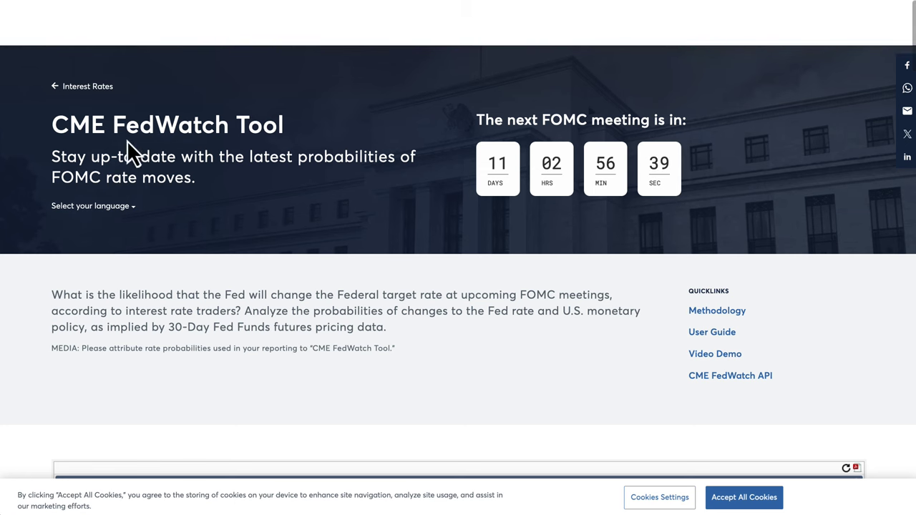
scroll(331, 239, "down", 6)
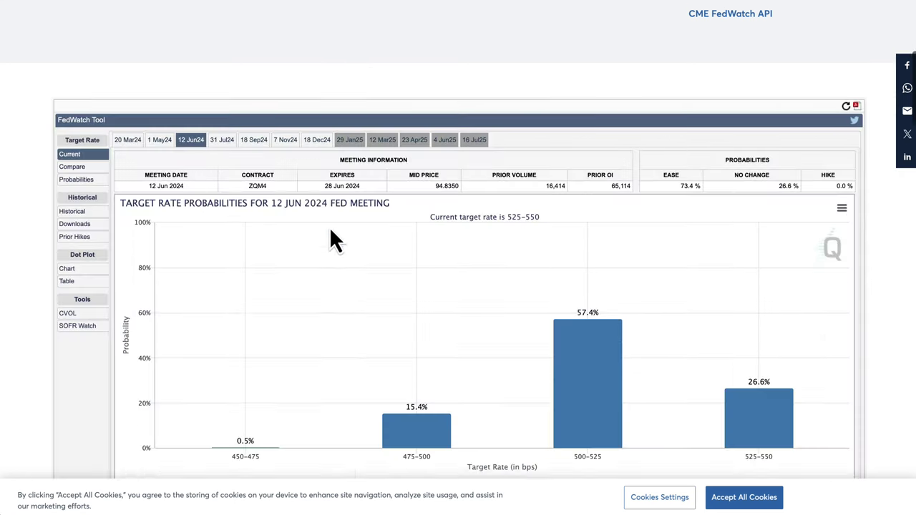
scroll(308, 179, "up", 1)
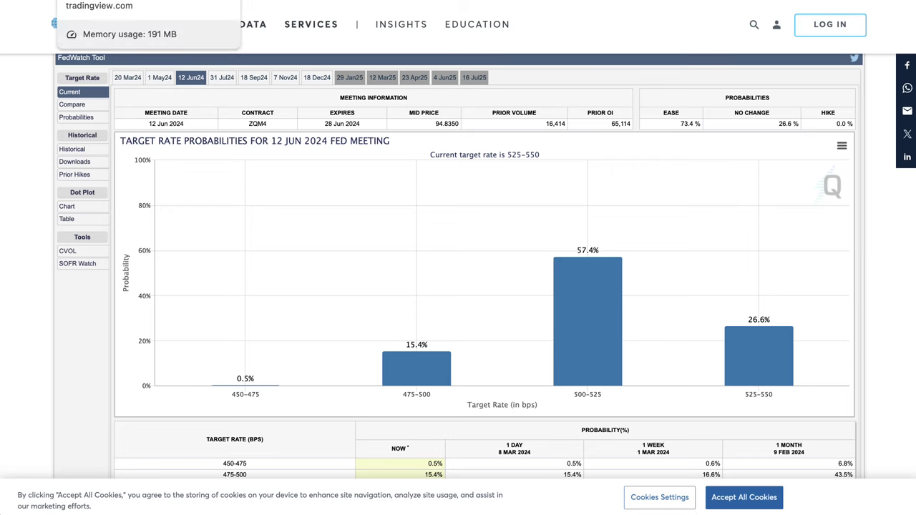
left_click(100, 3)
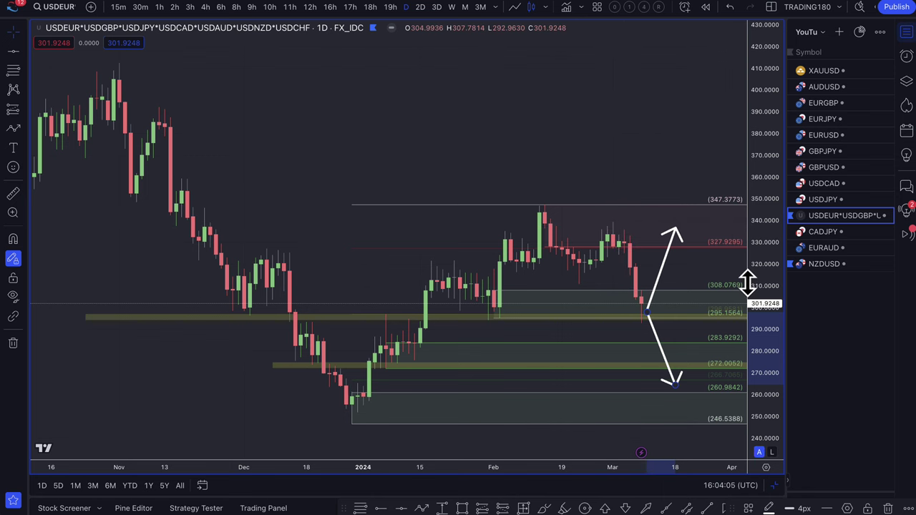
- Compare the projected path on the NZDUSD chart with the two scenarios drawn on the dollar basket chart
left_click(823, 265)
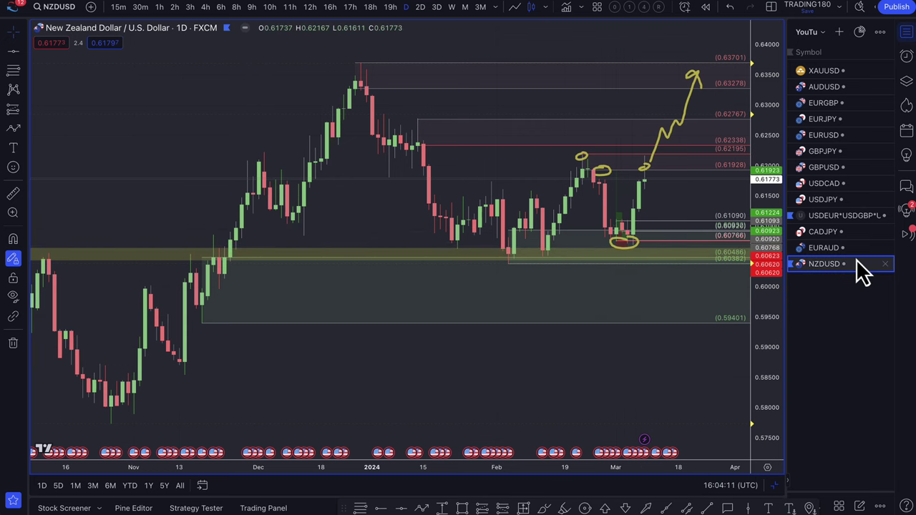
left_click(828, 218)
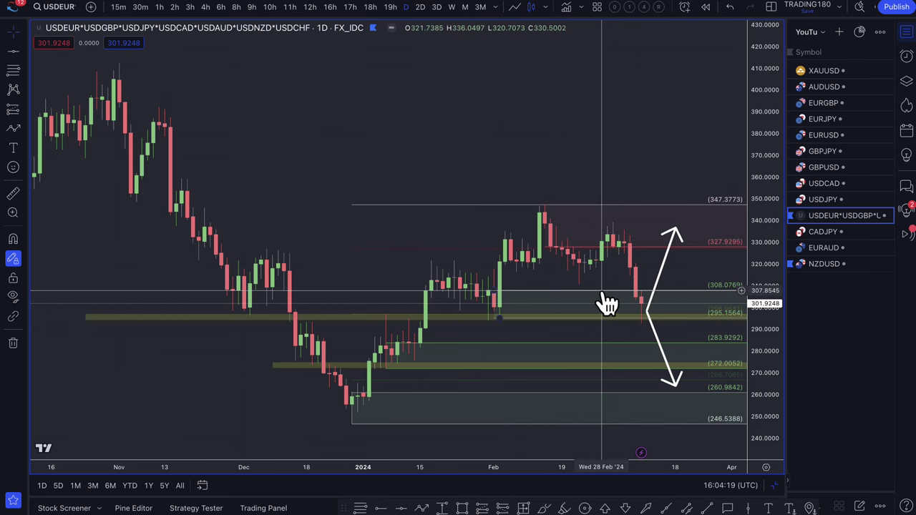
scroll(586, 296, "up", 3)
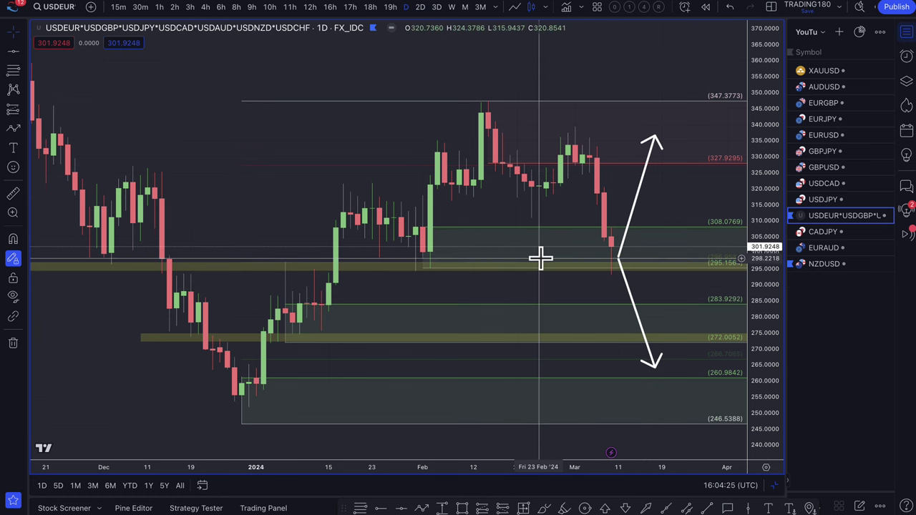
- Move the start point of the upward arrow on the dollar basket chart to about 302.4, beside the latest candle's close
left_click(618, 261)
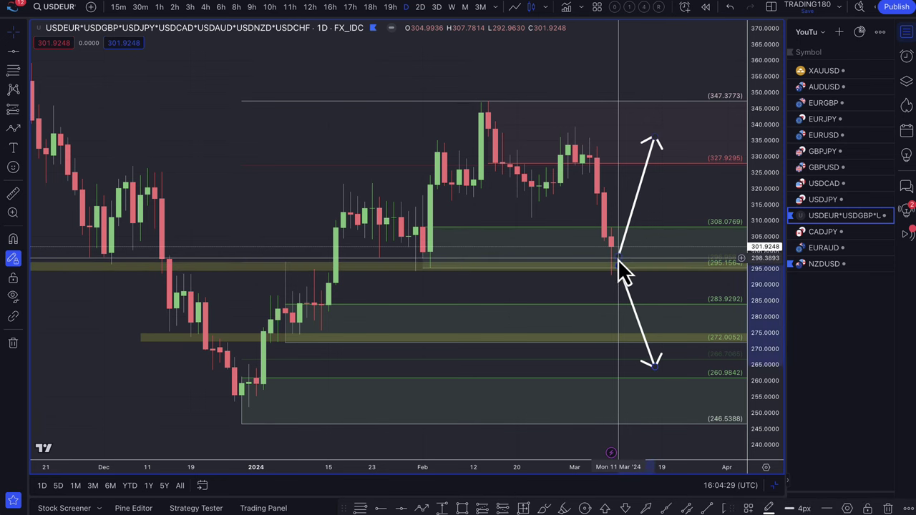
mouse_move(618, 259)
left_mouse_down()
mouse_move(610, 251)
mouse_move(616, 273)
mouse_move(615, 265)
left_mouse_up()
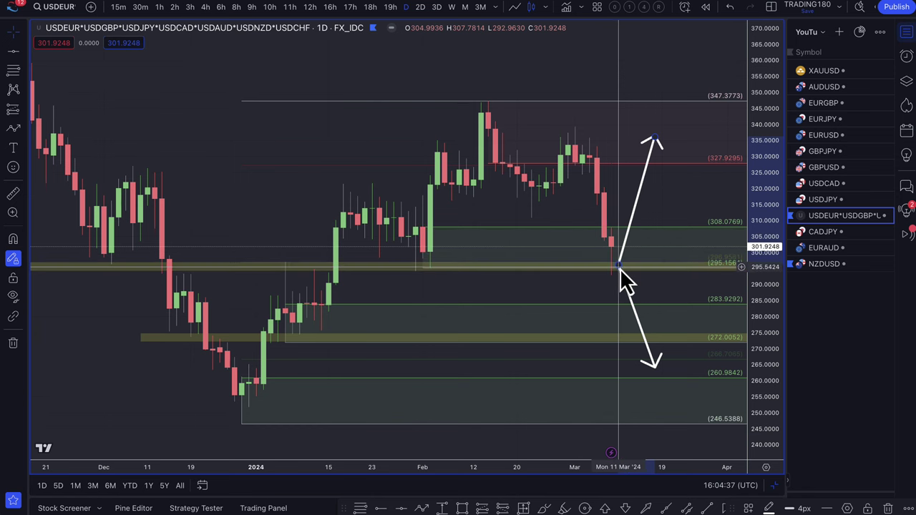
left_click_drag(618, 266, 619, 246)
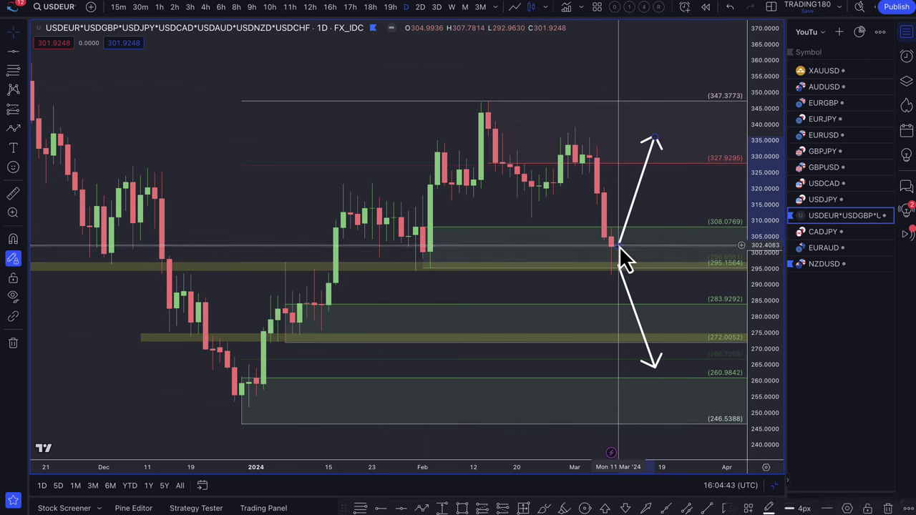
left_click_drag(619, 246, 623, 272)
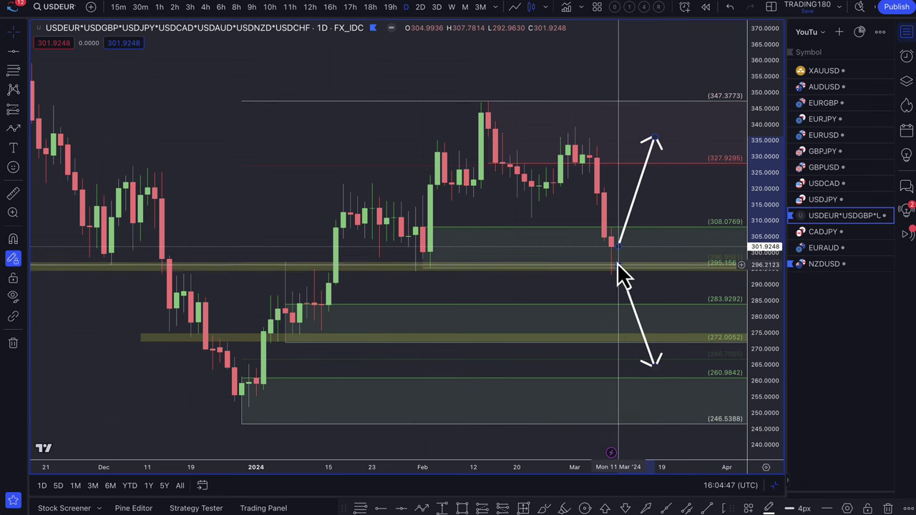
- Bring up the USDJPY daily chart, and read the Bloomberg article on Bank of Japan March rate hike bets before returning to it
scroll(491, 229, "down", 3)
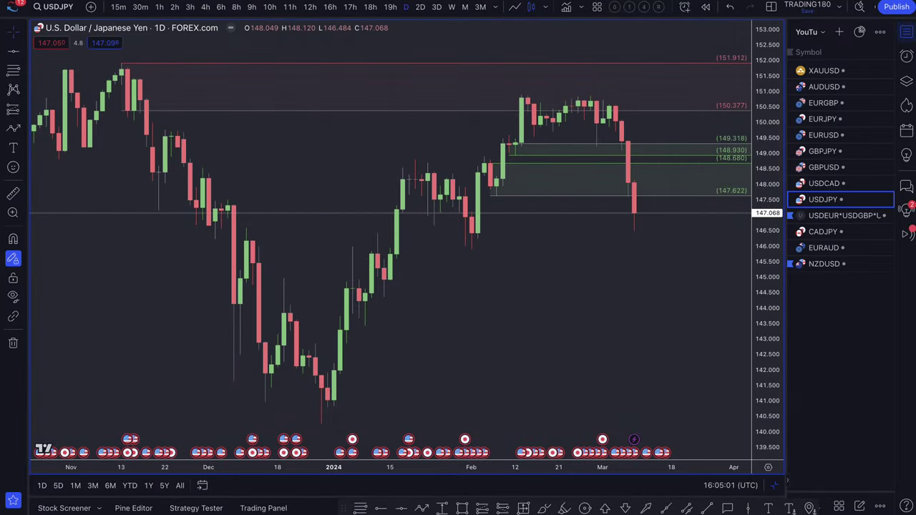
left_click(243, 2)
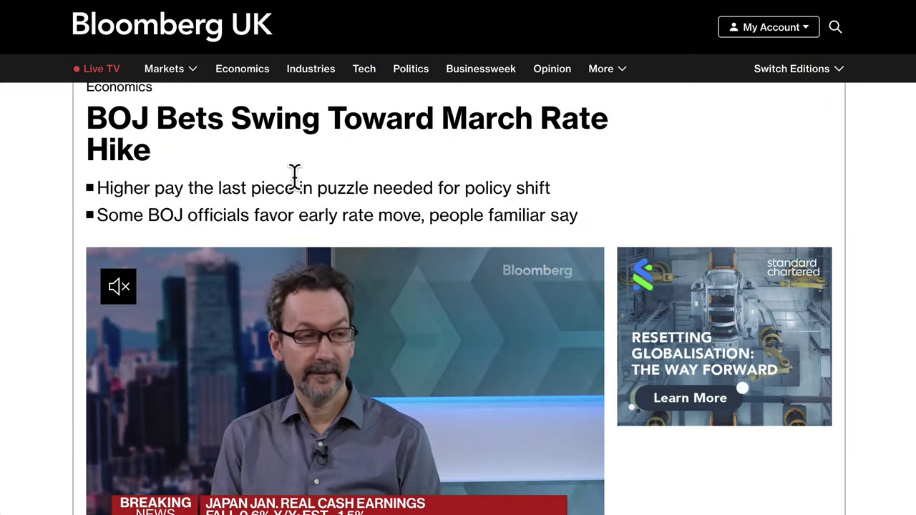
scroll(293, 182, "up", 1)
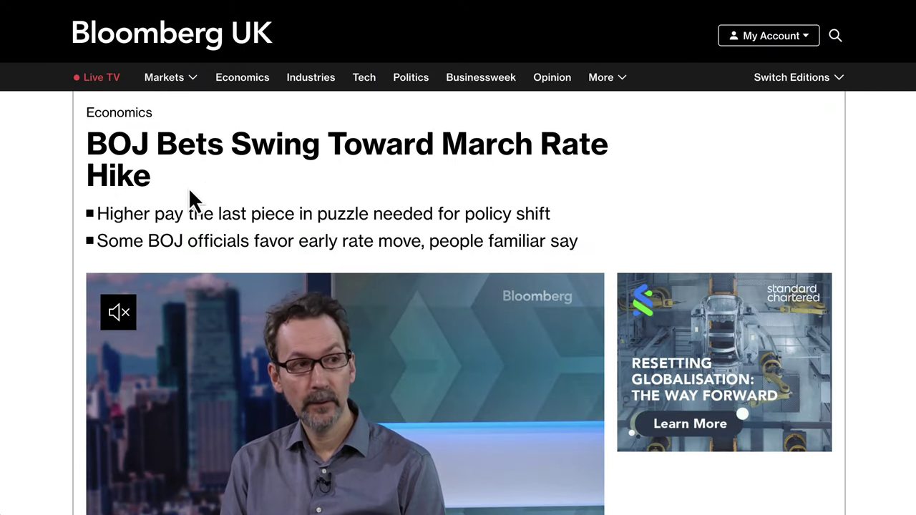
left_click_drag(85, 143, 362, 140)
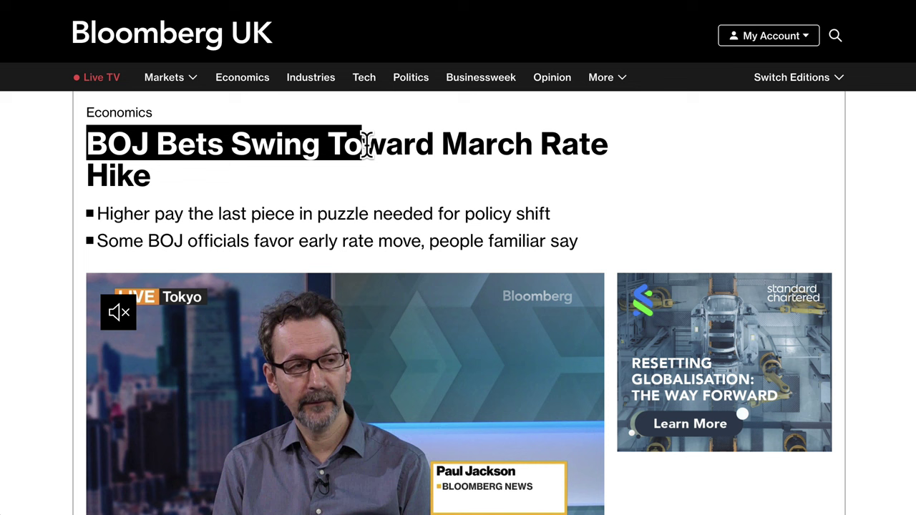
left_click(459, 147)
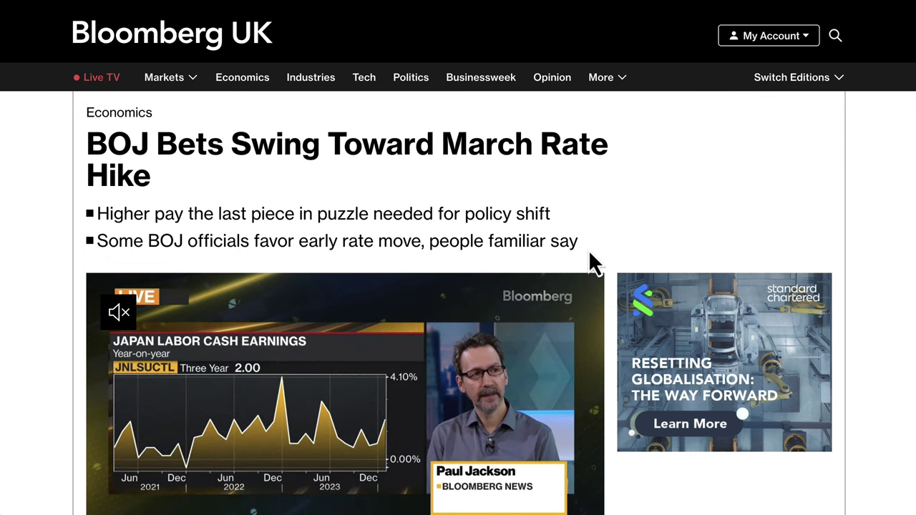
scroll(589, 252, "down", 8)
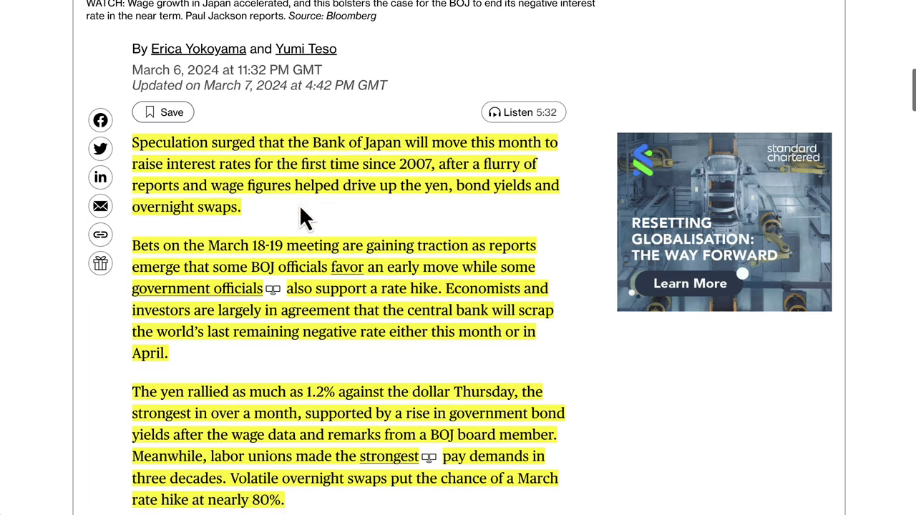
scroll(405, 188, "down", 1)
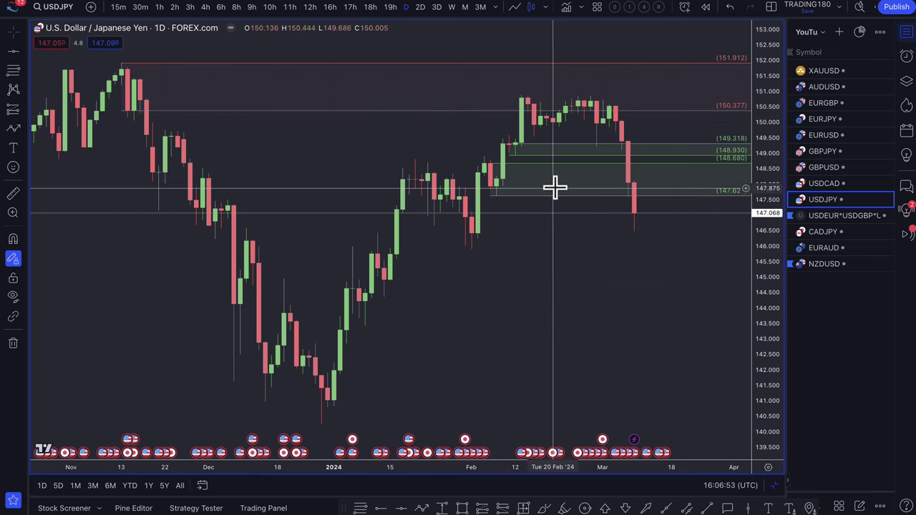
- Move the lower USDJPY demand zone to span 145.951 to 146.904, and delete the demand zone at 148.930 to 149.318
left_click_drag(494, 198, 469, 249)
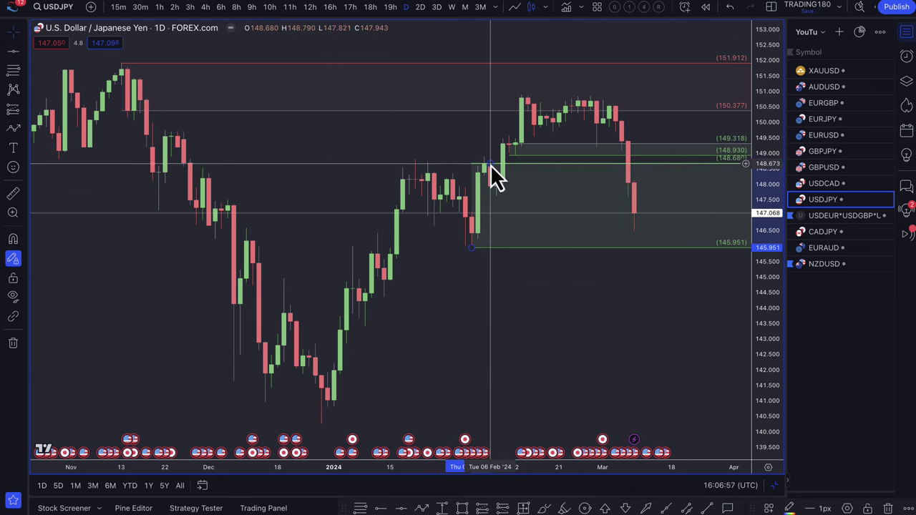
left_click_drag(491, 165, 472, 219)
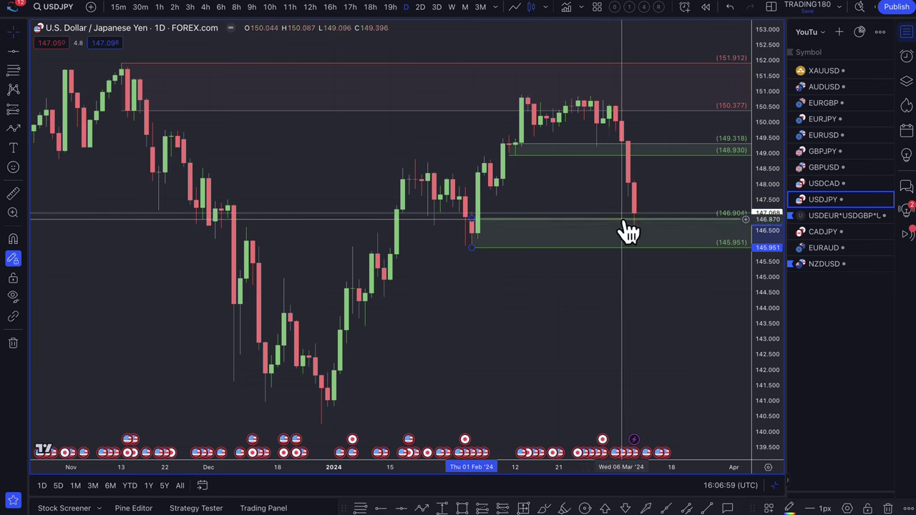
left_click(587, 155)
key("Delete")
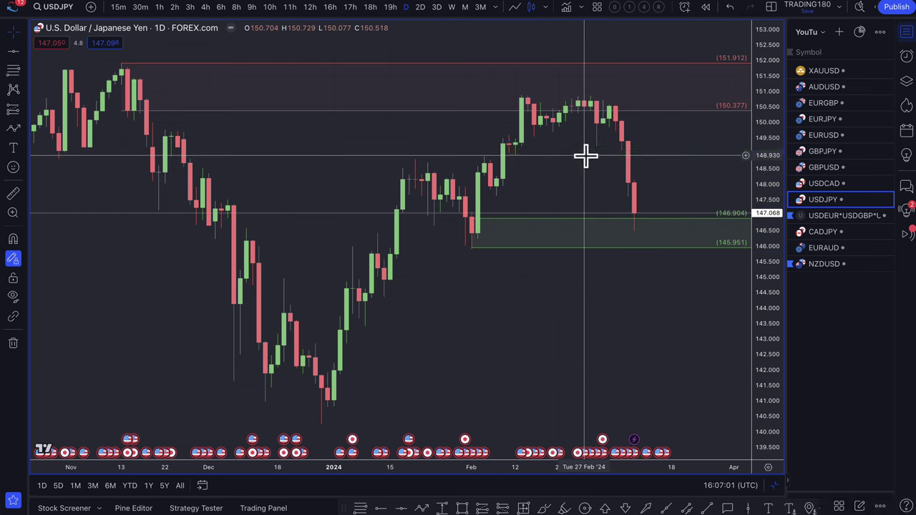
- Draw a path beside the latest USDJPY candle from about 146.9 up to about 150.06 and back down to about 147.1
left_click(13, 129)
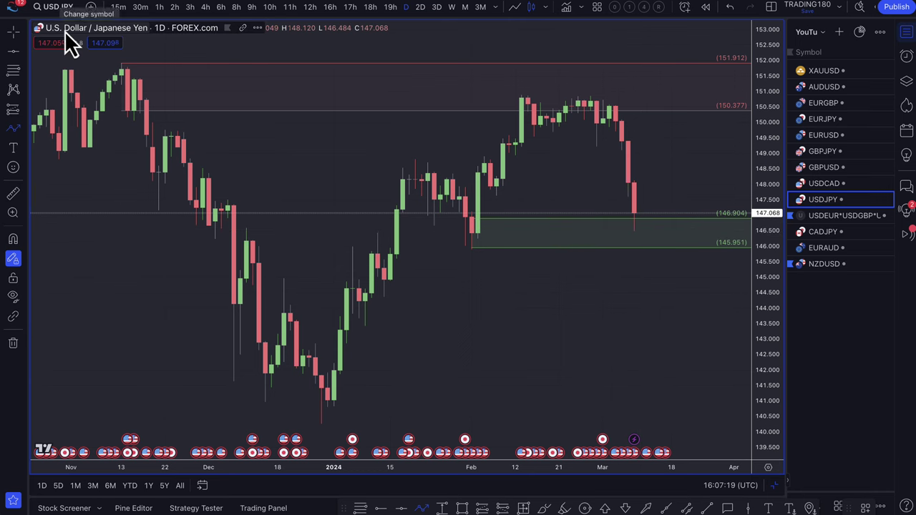
left_click(640, 218)
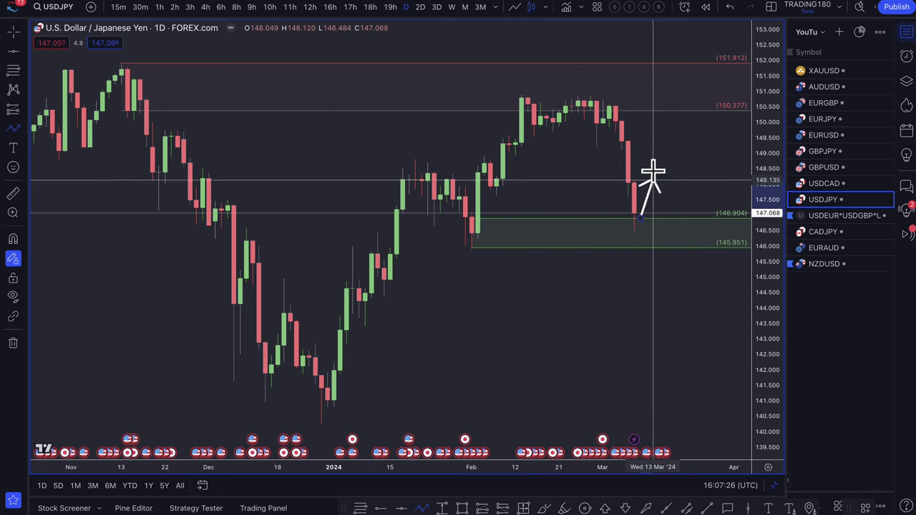
left_click(665, 120)
double_click(696, 212)
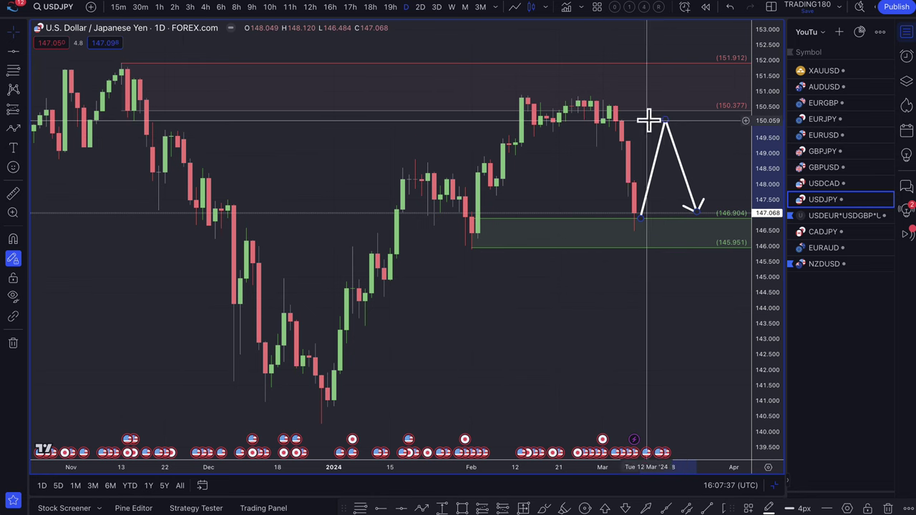
- Extend the USDJPY supply zone down to 150.146, and adjust the path to peak at about 150.39 and end at about 146.5
mouse_move(205, 107)
left_mouse_down()
mouse_move(143, 113)
mouse_move(139, 122)
mouse_move(607, 119)
left_mouse_up()
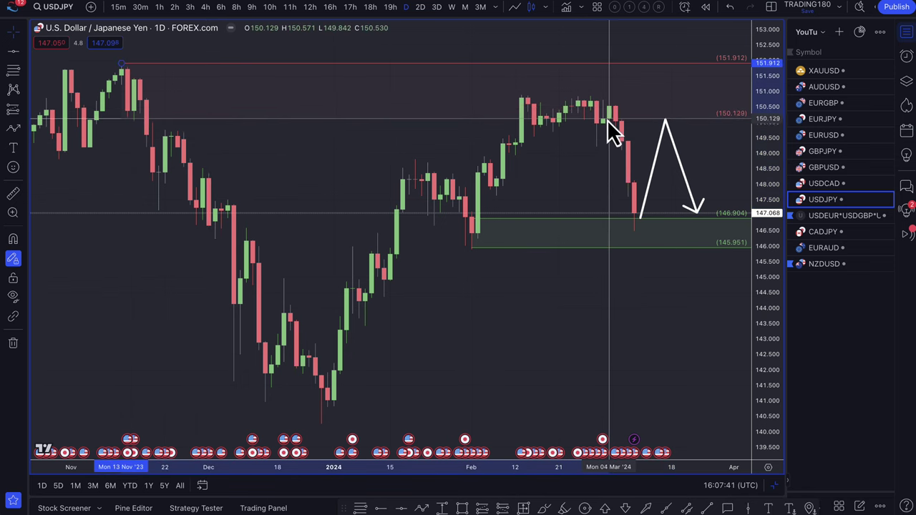
left_click(665, 120)
left_click_drag(667, 120, 668, 111)
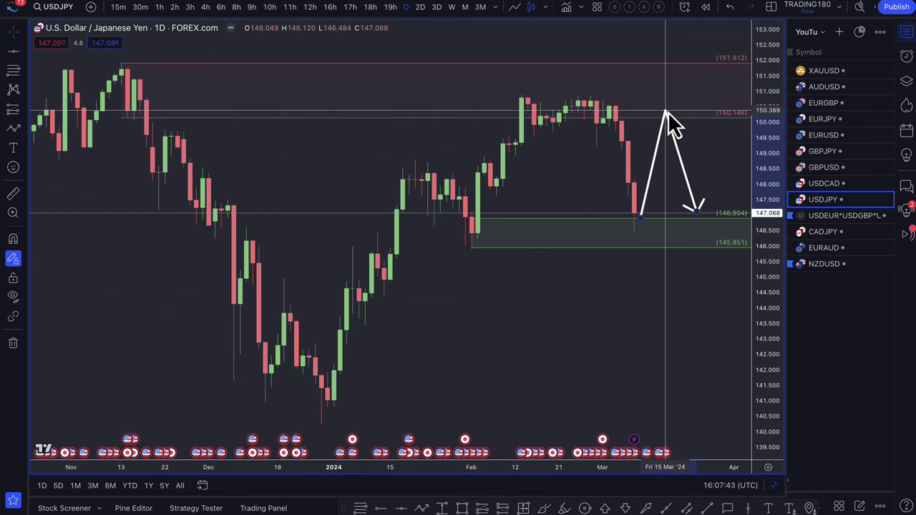
left_click_drag(696, 211, 702, 230)
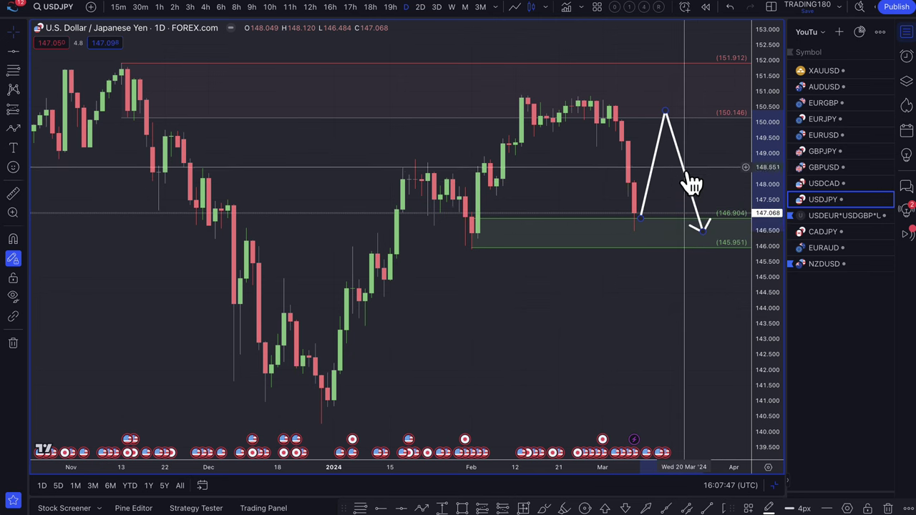
- Reshape the path to peak near 147.9 and end near 143.3, and add a second path from there up to about 147.6 and down to 144.8
left_click_drag(702, 230, 690, 329)
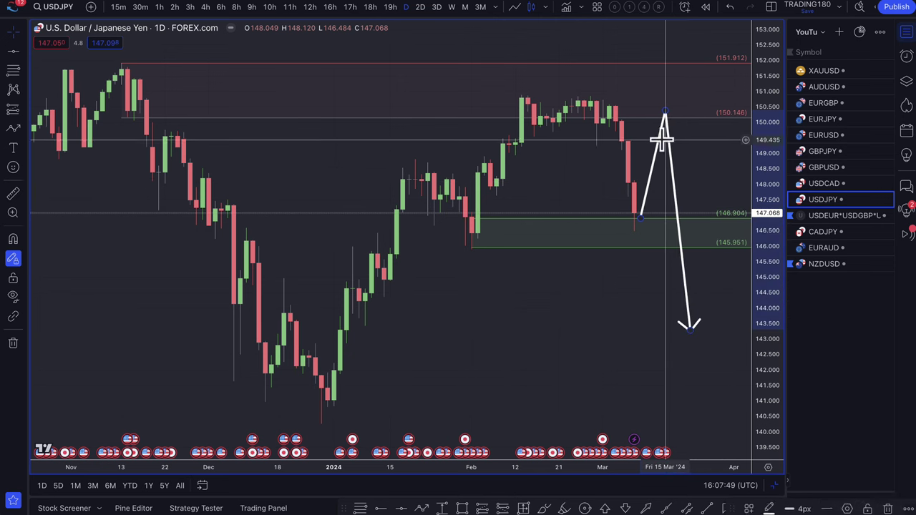
left_click_drag(665, 113, 647, 187)
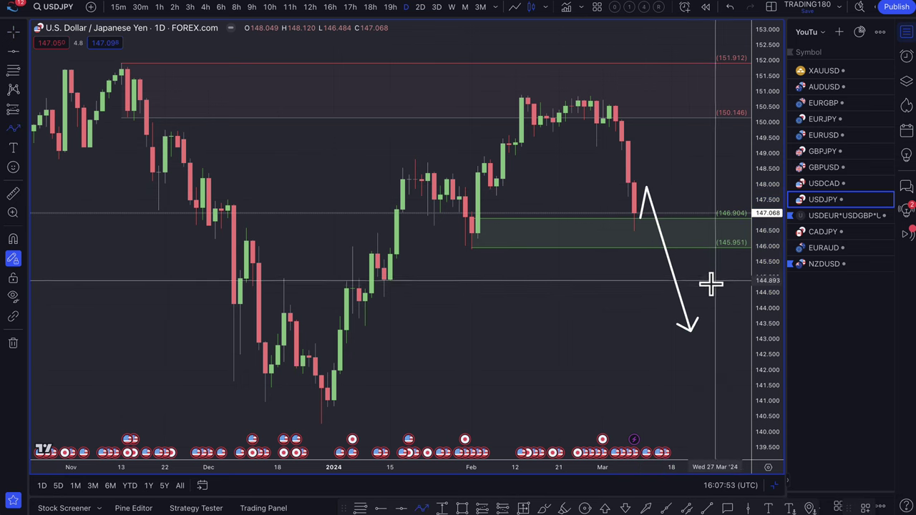
left_click(689, 326)
left_click(708, 198)
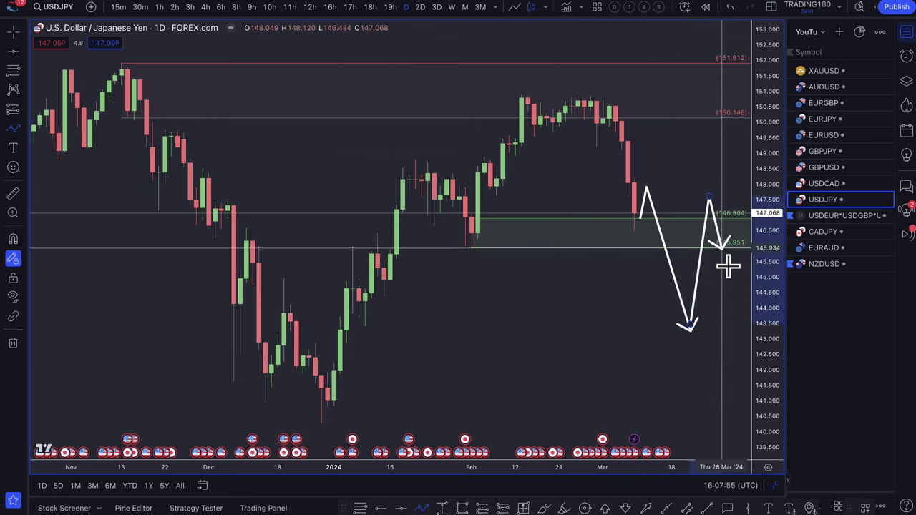
double_click(731, 284)
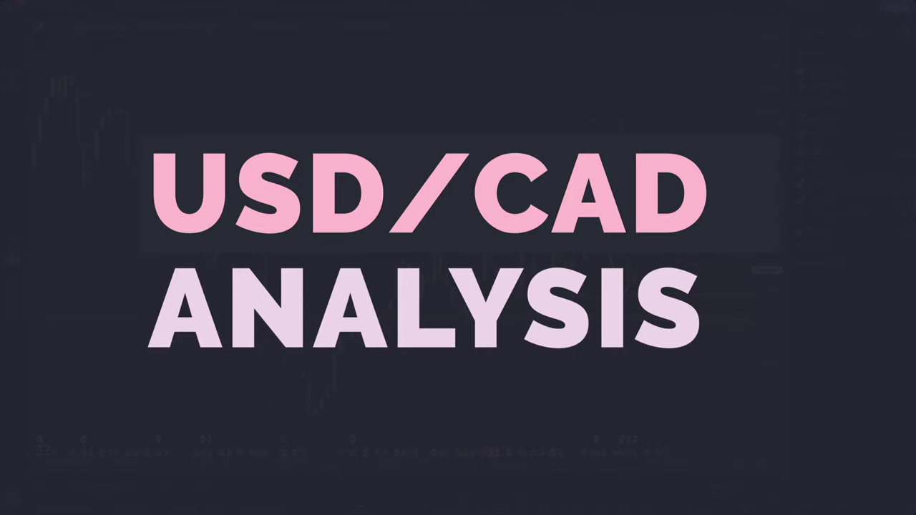
- Lower the upper edge of the USDCAD demand zone to 1.34487, keeping its base at 1.33588
right_click(590, 214)
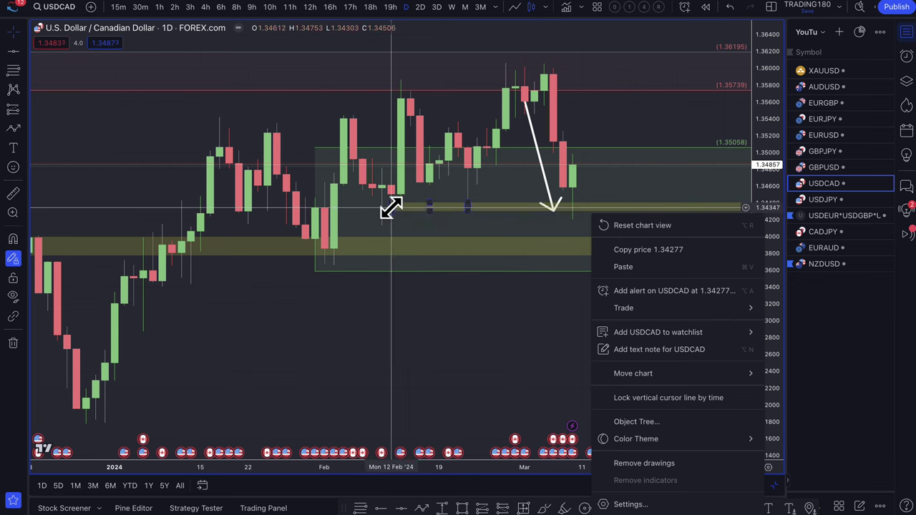
scroll(574, 216, "down", 3)
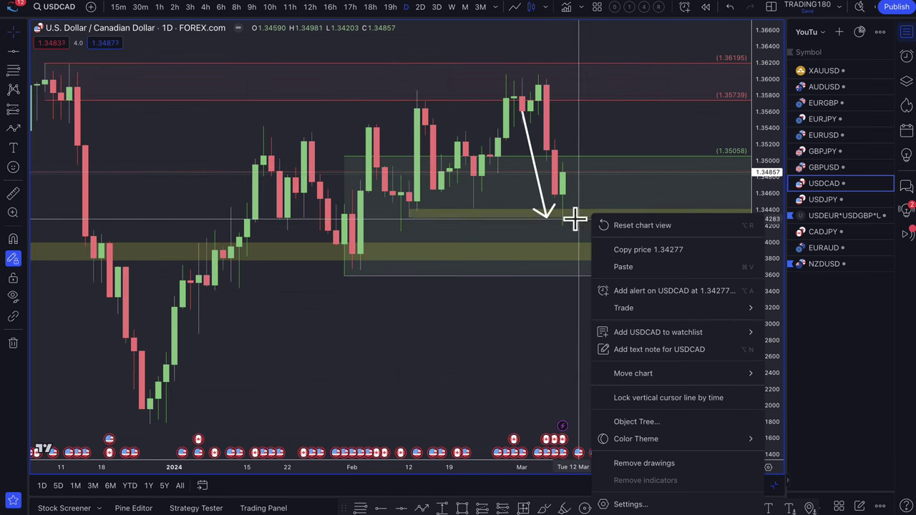
left_click(585, 212)
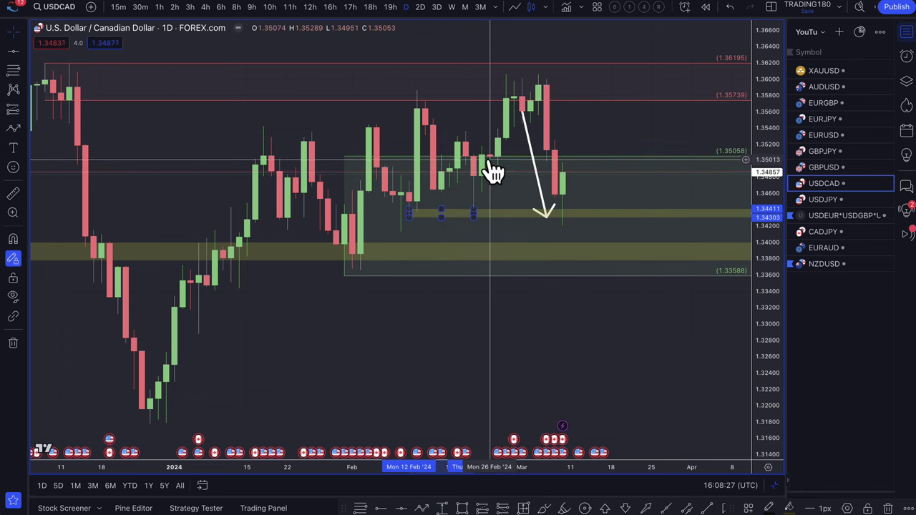
left_click_drag(490, 160, 544, 205)
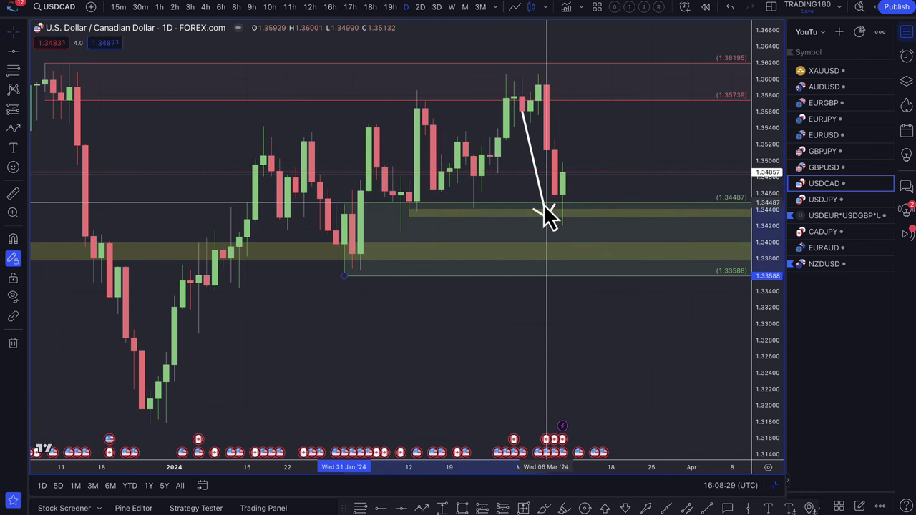
- Draw an upward arrow from about 1.3445 to about 1.3616 beside the latest USDCAD candle, and delete the old downward arrow
scroll(472, 229, "down", 3)
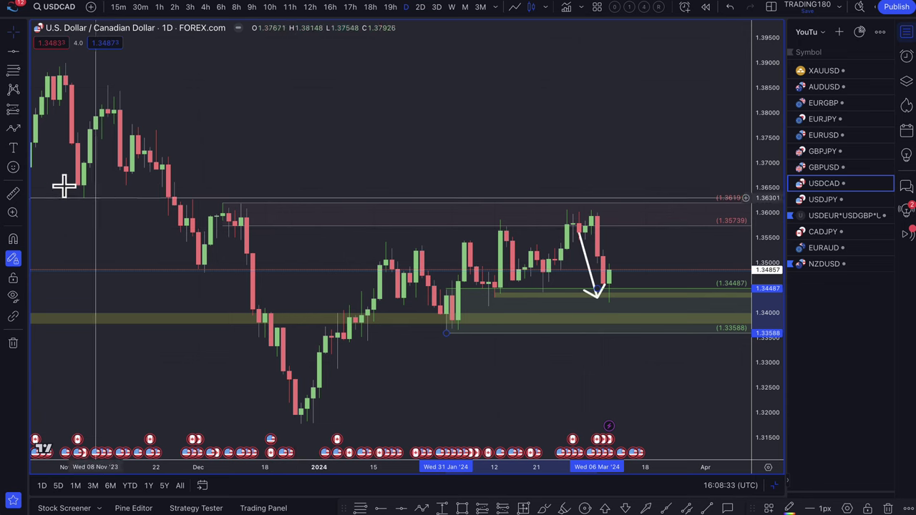
left_click(613, 289)
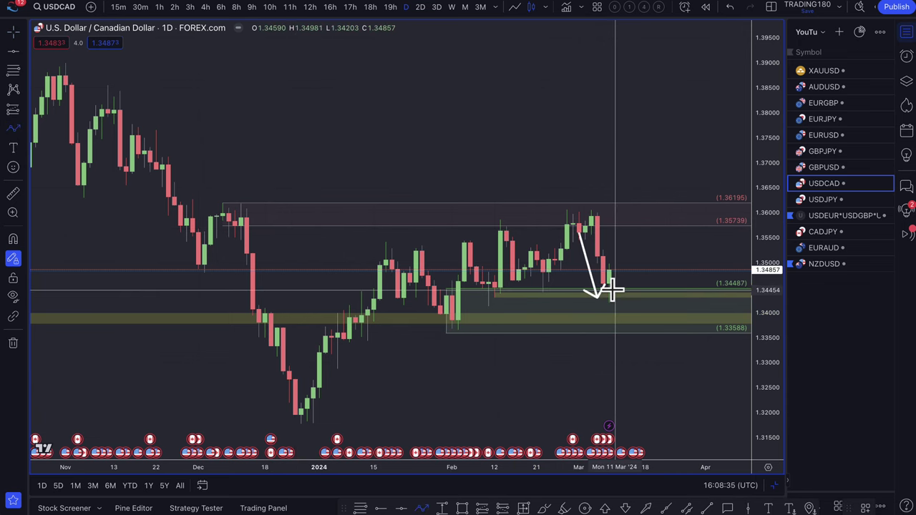
left_click(650, 205)
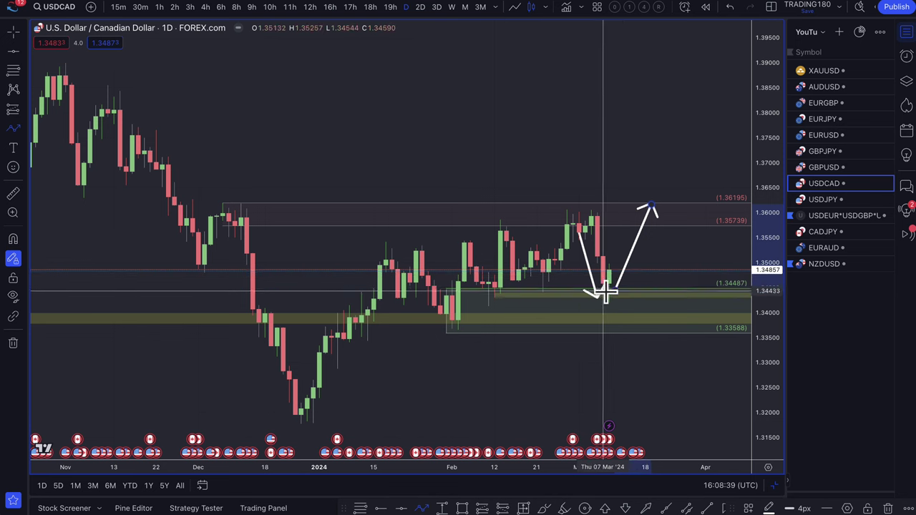
left_click(596, 291)
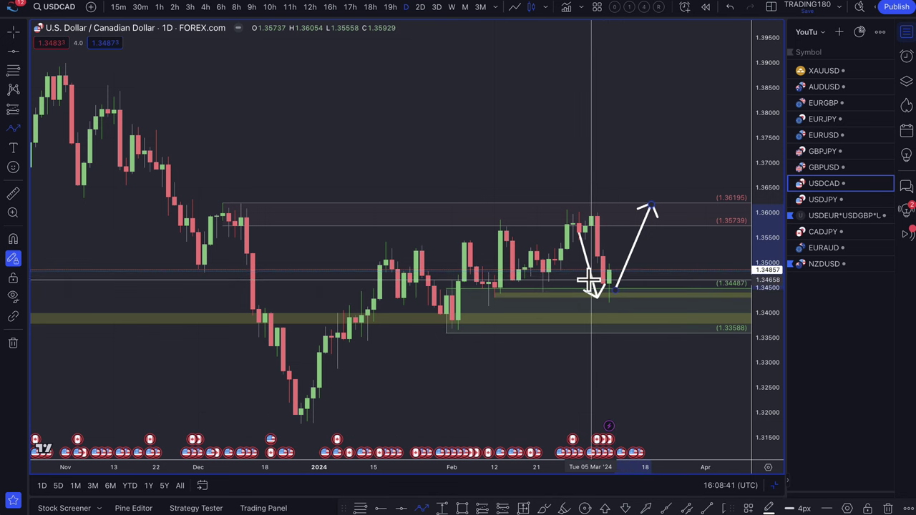
key("Delete")
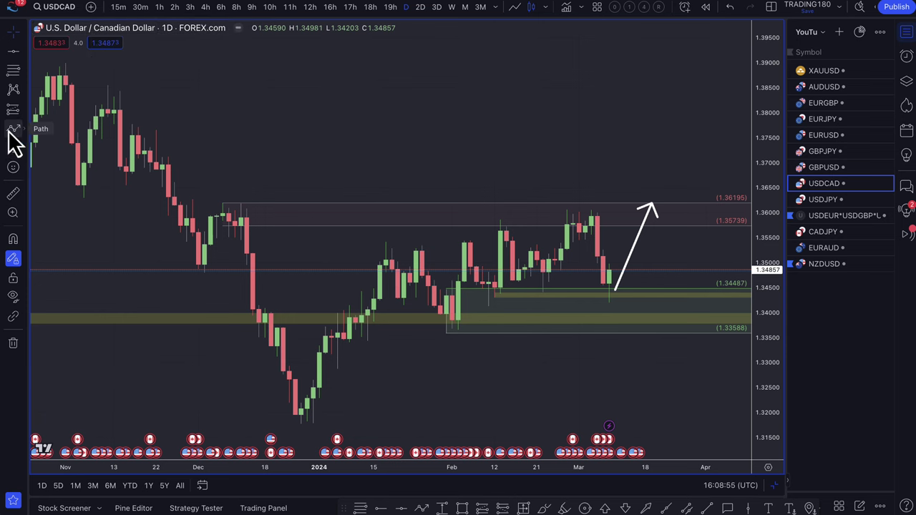
- Lower the upward arrow's tip to about 1.3573, and draw a downward path from the supply zone to about 1.348
double_click(645, 213)
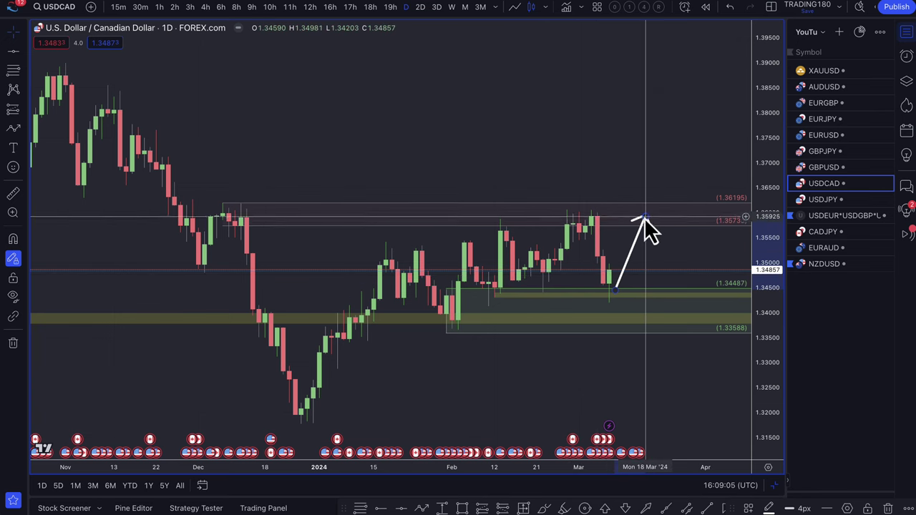
left_click_drag(644, 221, 646, 226)
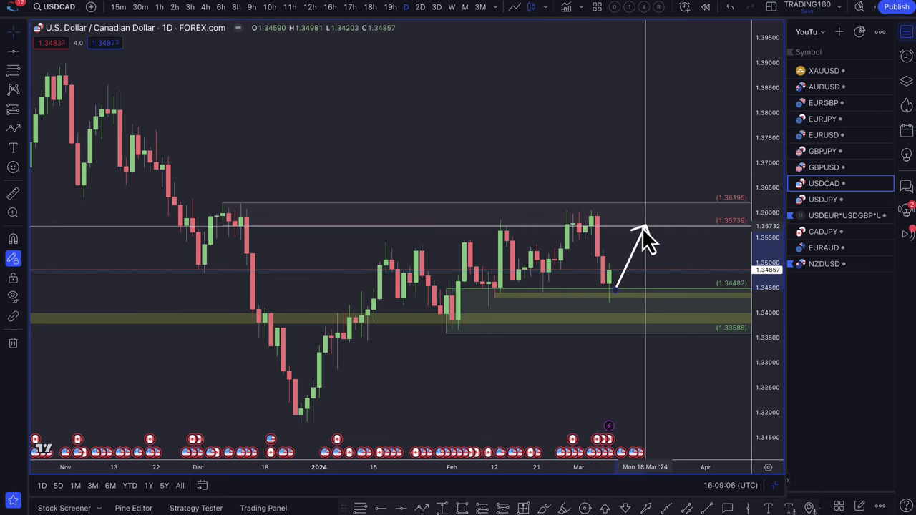
left_click(11, 131)
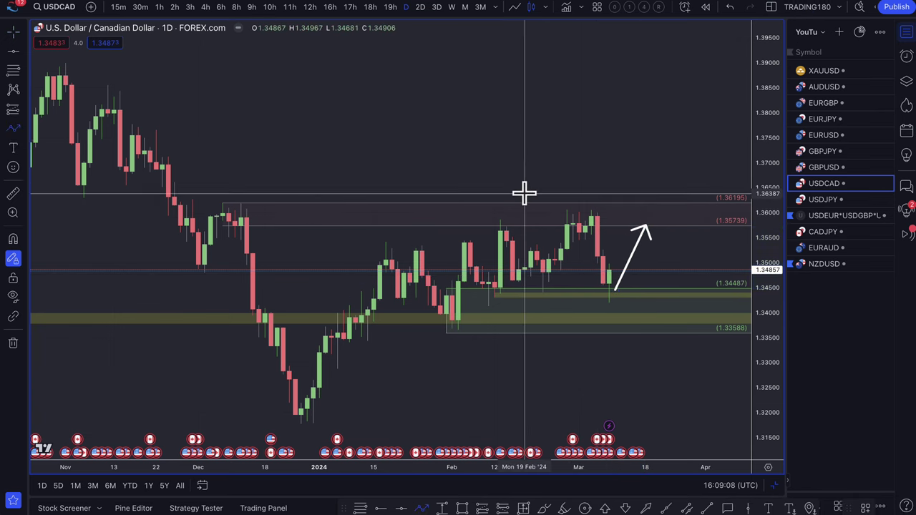
left_click(651, 212)
double_click(694, 274)
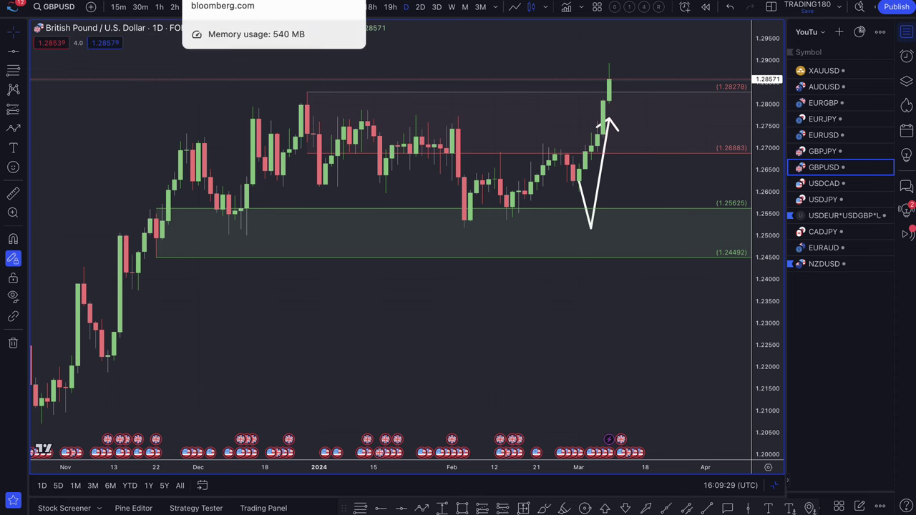
- Read the Bloomberg article on UK firms' wage growth expectations, marking its headline and summary points, and continue into the article body
left_click(215, 2)
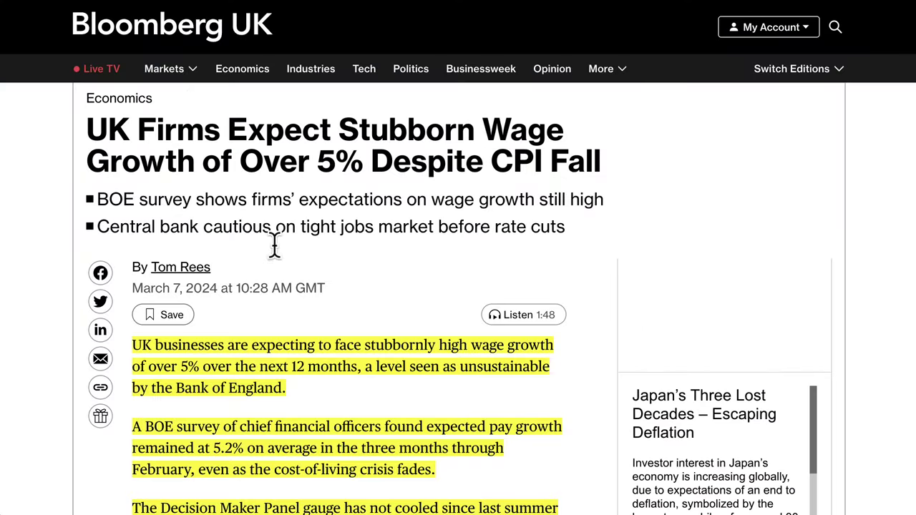
scroll(285, 253, "down", 3)
scroll(290, 261, "up", 2)
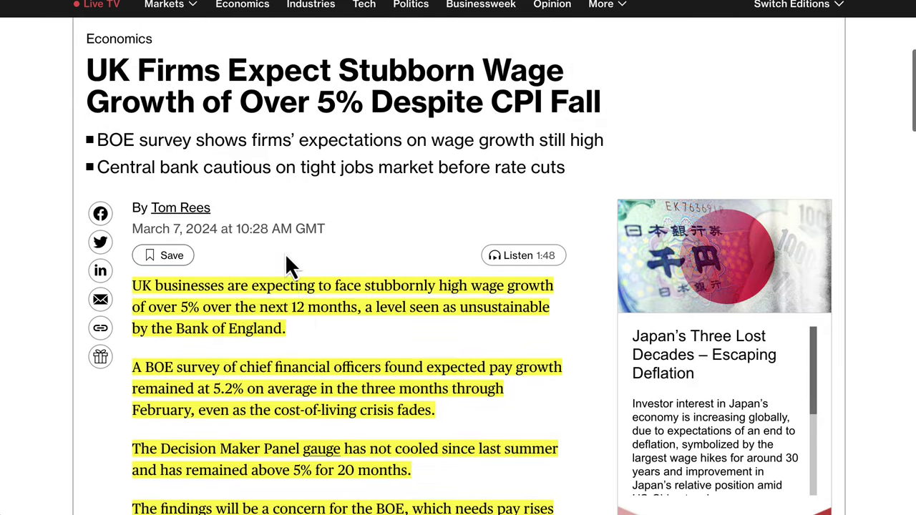
scroll(286, 189, "up", 2)
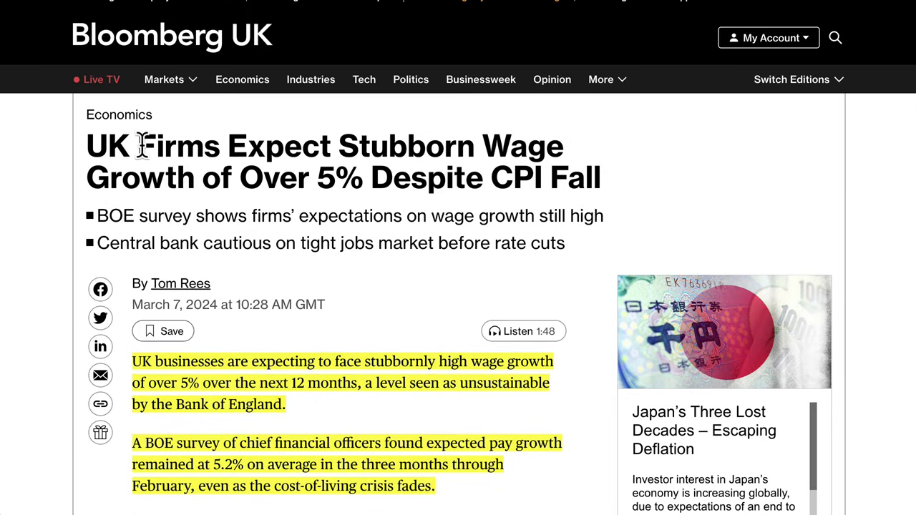
left_click_drag(249, 148, 325, 172)
left_click_drag(272, 178, 314, 181)
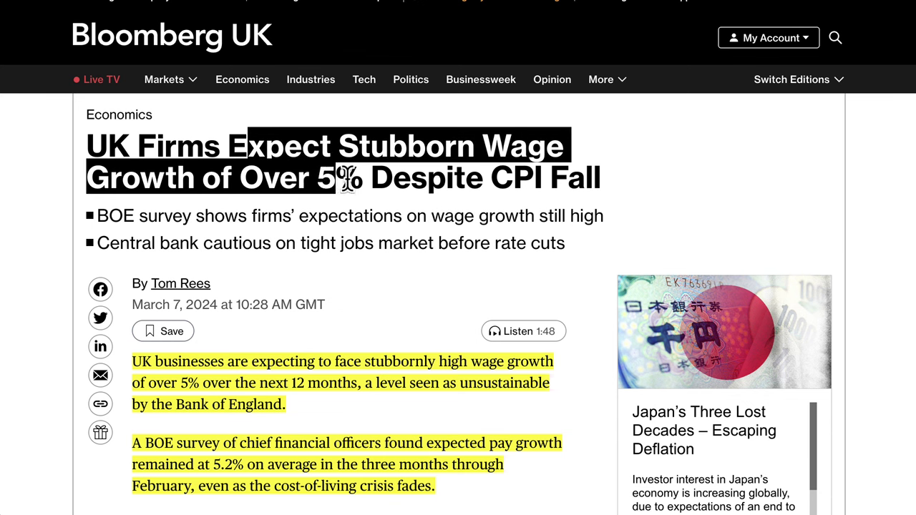
left_click_drag(383, 176, 498, 176)
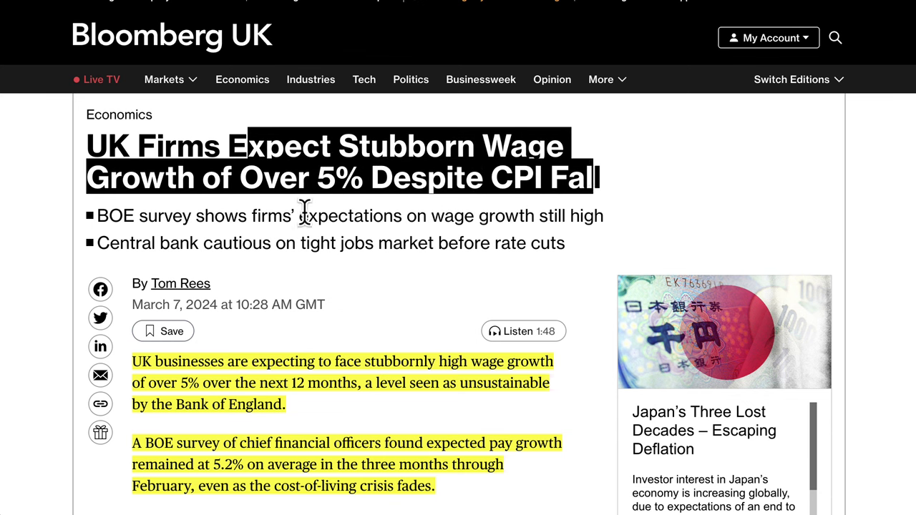
left_click_drag(124, 215, 251, 216)
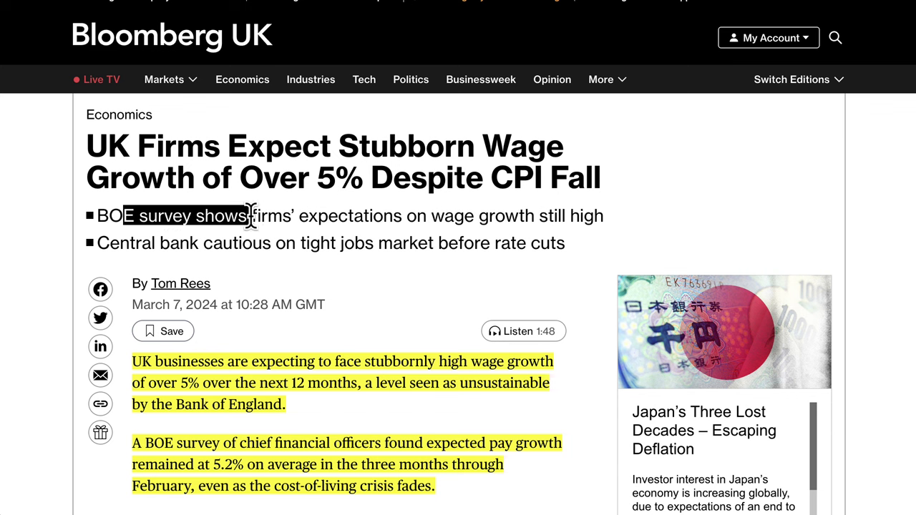
left_click_drag(321, 218, 383, 218)
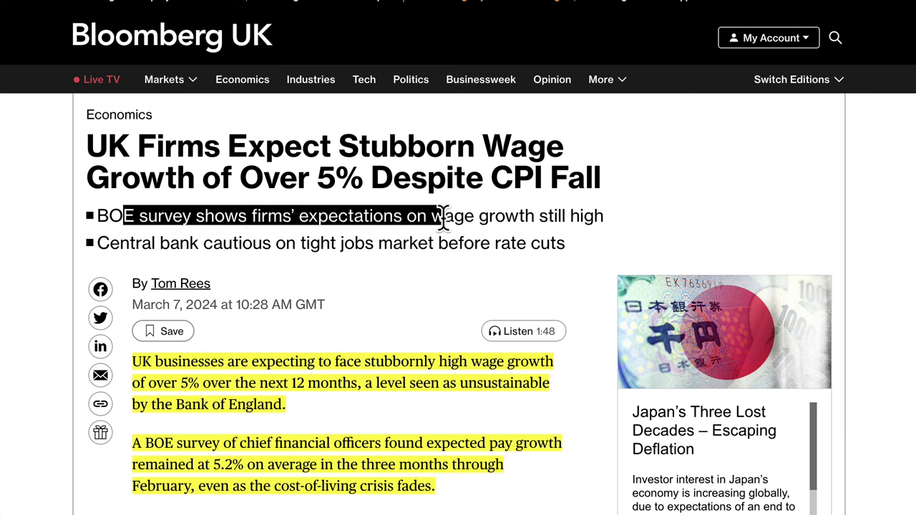
left_click_drag(594, 218, 417, 243)
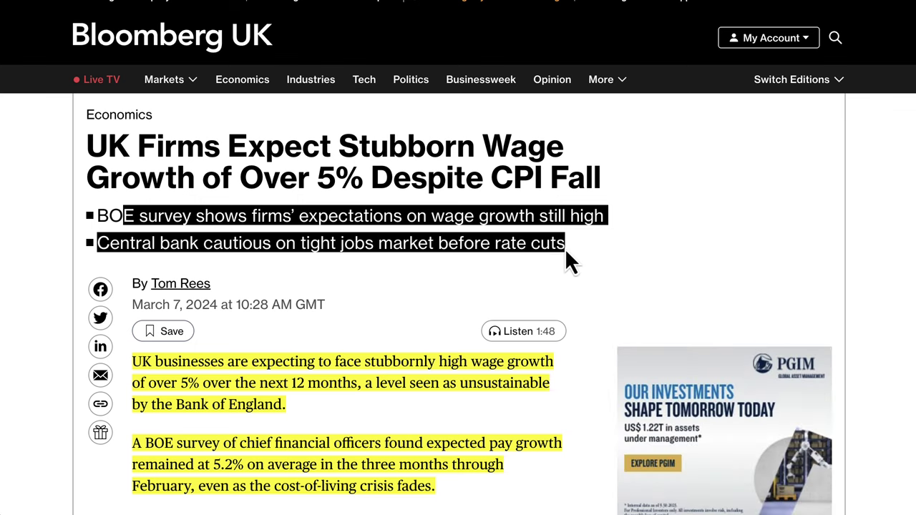
scroll(415, 364, "down", 3)
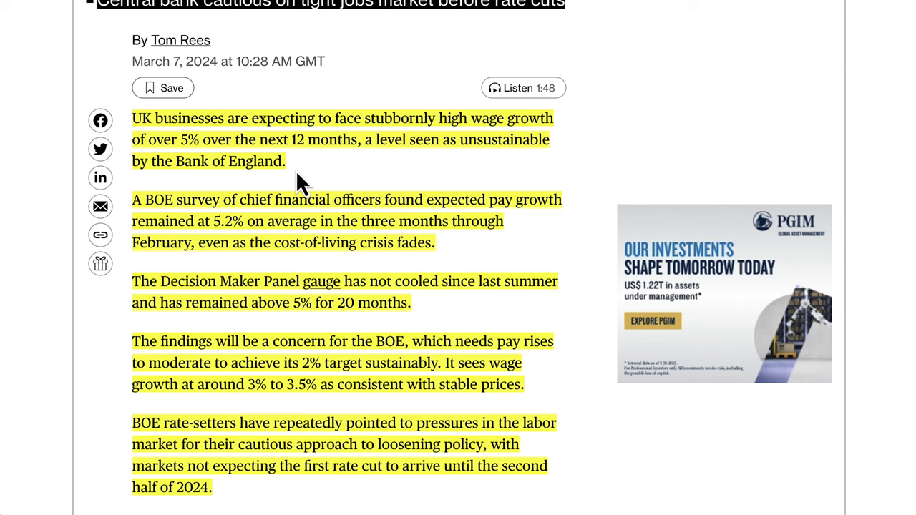
- Read the Bloomberg article's highlighted paragraphs on UK wage growth expectations, the Decision Maker Panel gauge and the BOE's cautious rate-cut stance
mouse_move(286, 164)
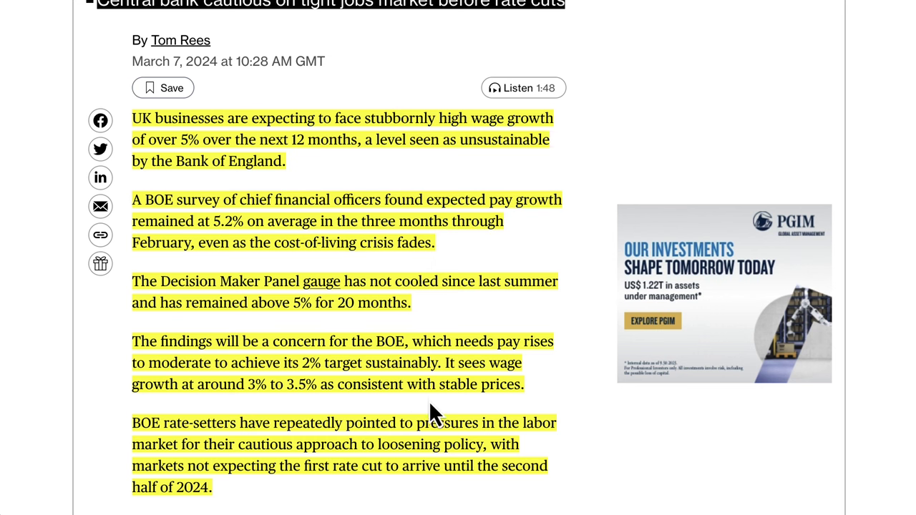
scroll(433, 405, "down", 1)
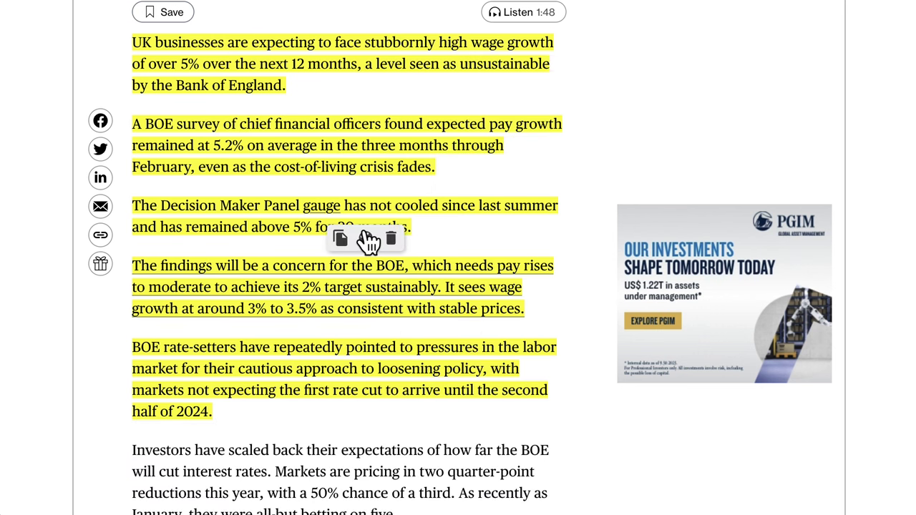
scroll(369, 242, "up", 1)
scroll(369, 242, "down", 1)
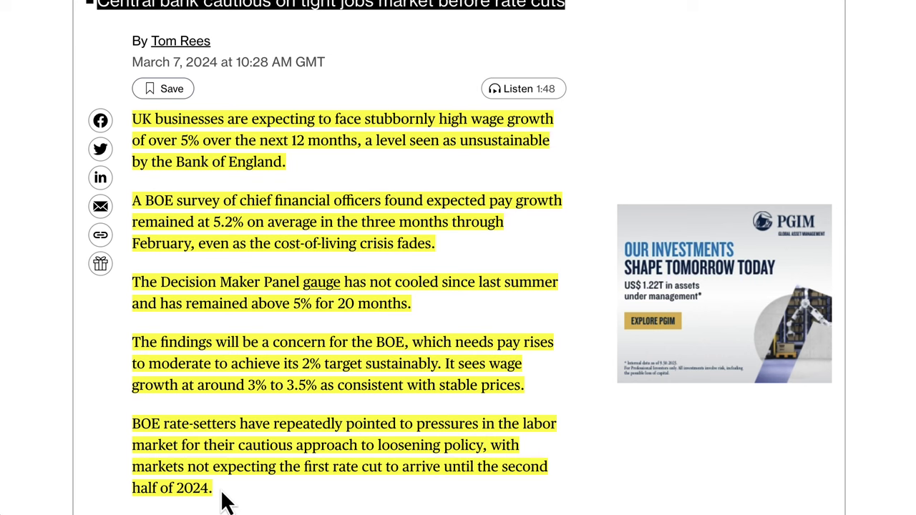
mouse_move(302, 229)
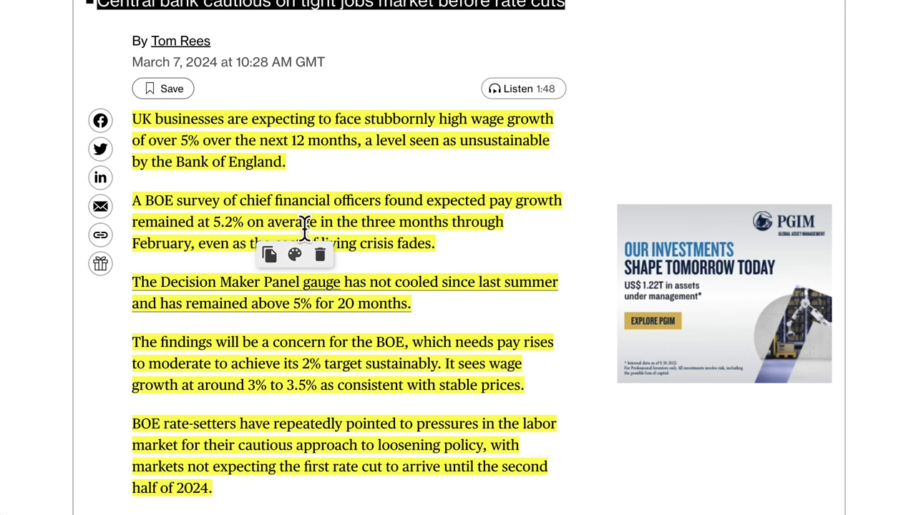
scroll(319, 118, "up", 3)
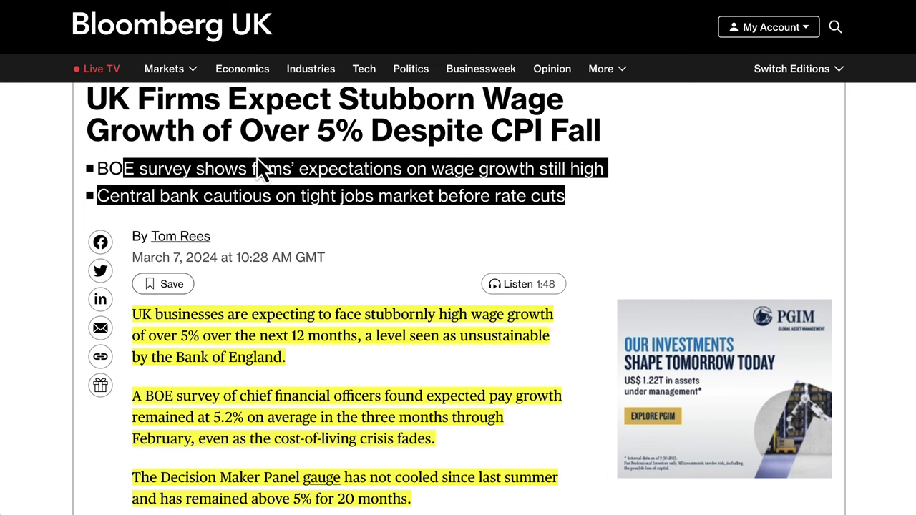
scroll(374, 308, "down", 3)
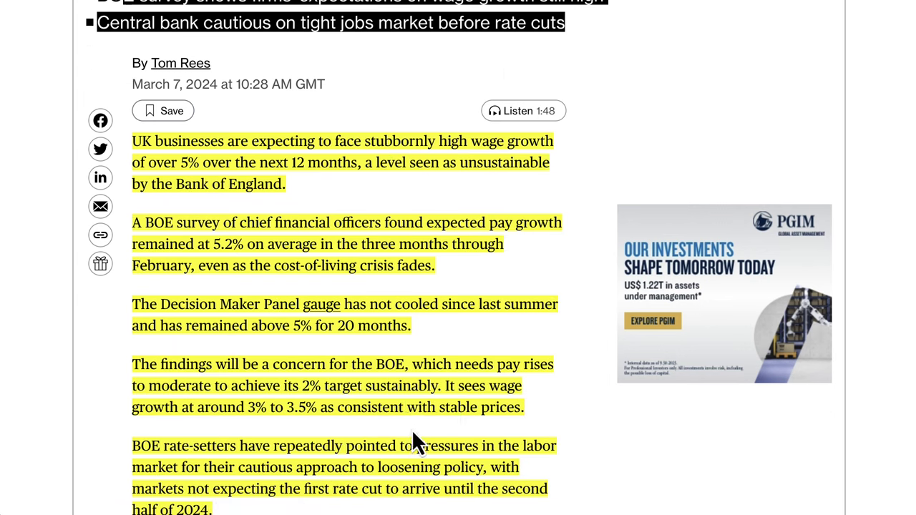
scroll(426, 444, "down", 1)
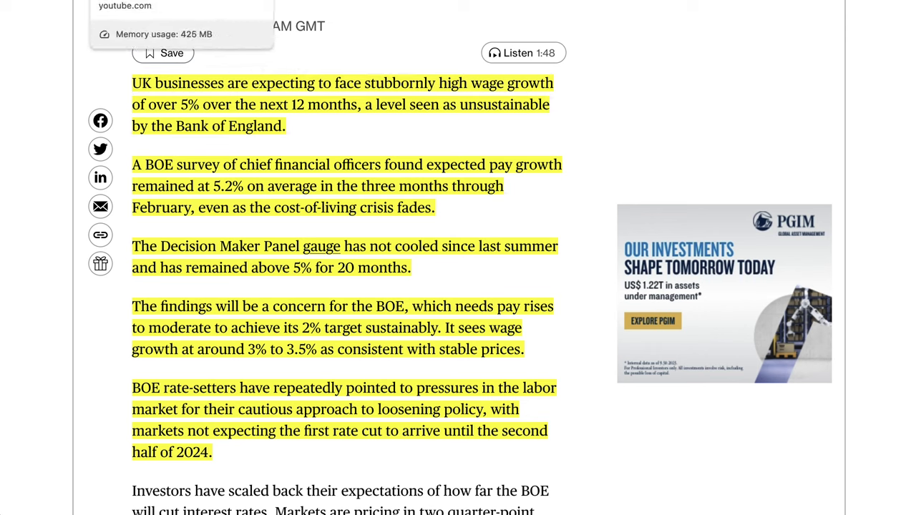
- Switch back to the GBPUSD chart in TradingView and finish the projected path's upward leg at about 1.2861
left_click(154, 1)
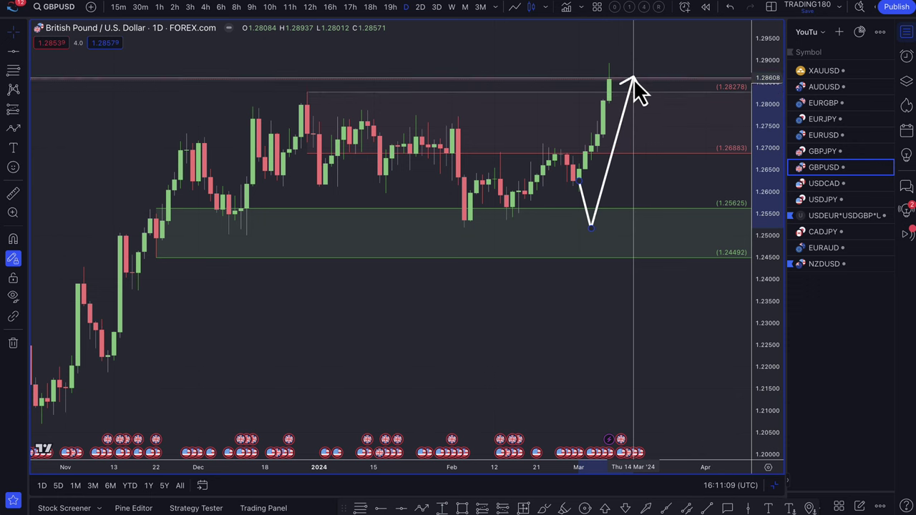
double_click(633, 79)
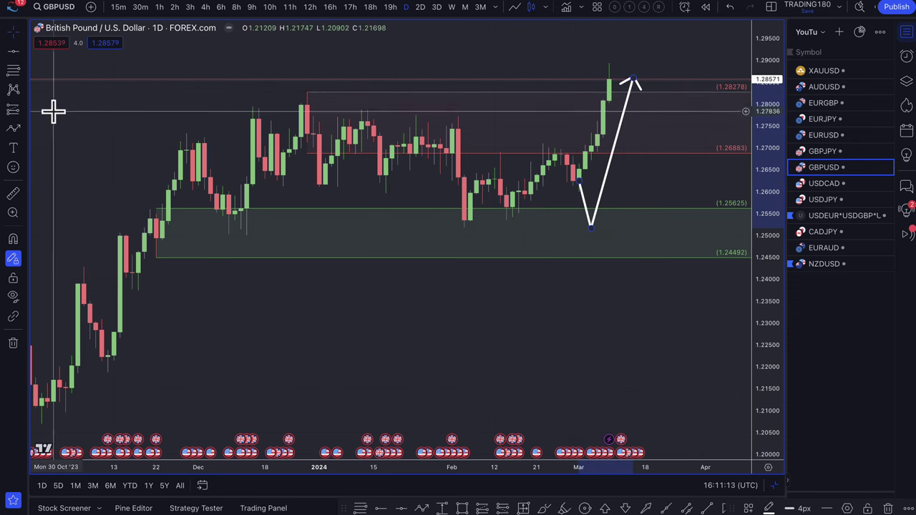
left_click(13, 70)
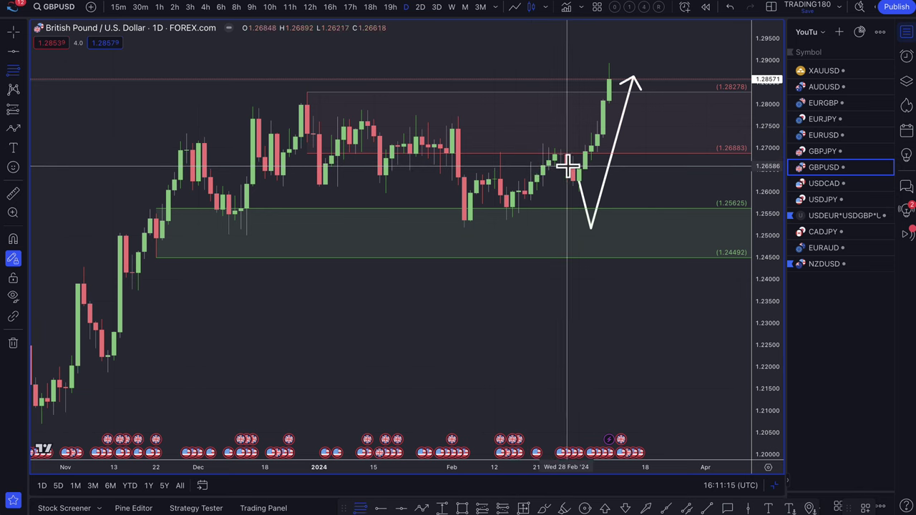
left_click(573, 161)
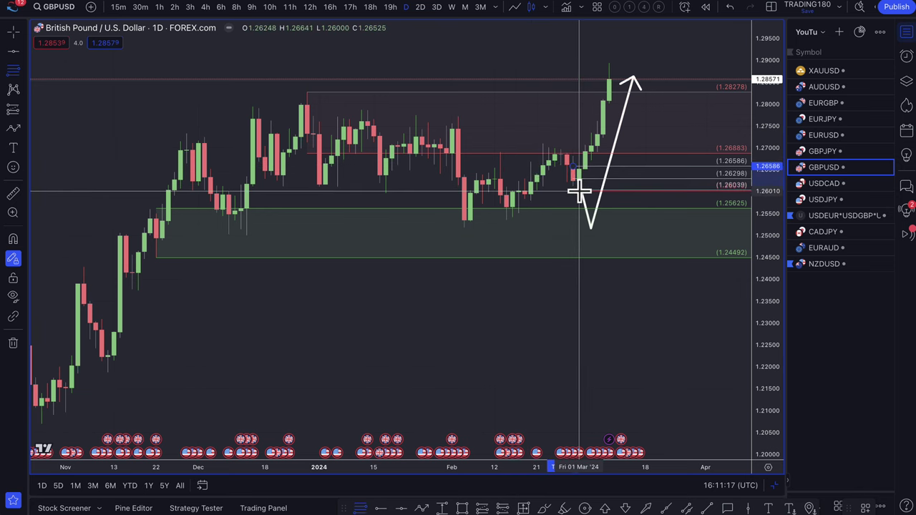
left_click(579, 190)
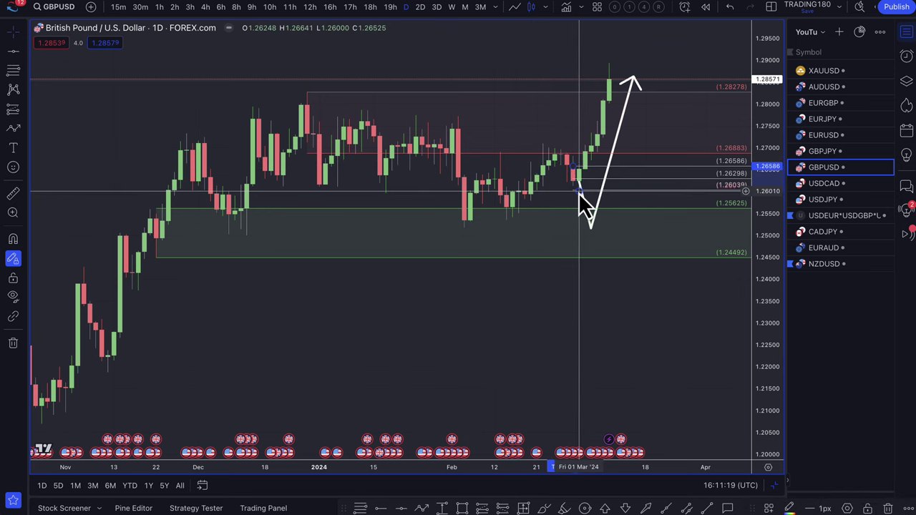
left_click_drag(579, 191, 504, 218)
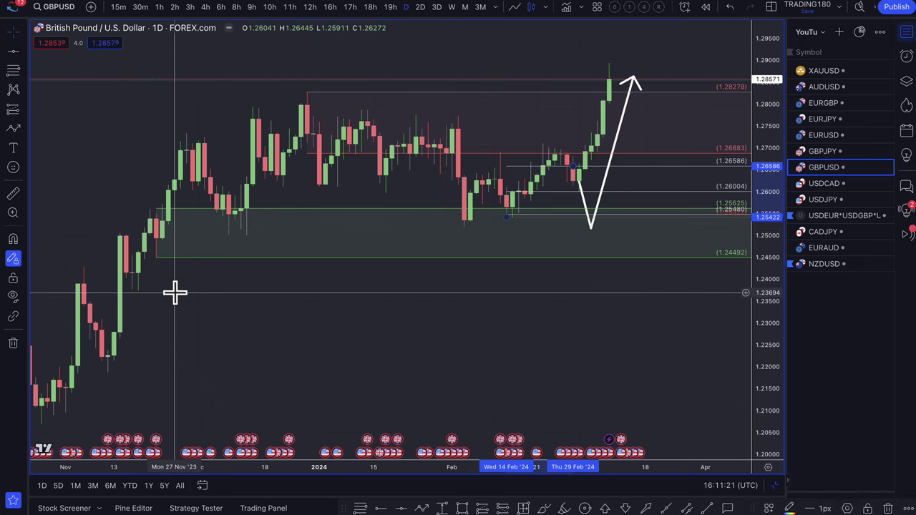
key("Delete")
- Reshape the GBPUSD demand zone to start at the 5 February candle, with its upper edge at 1.26623 and base at 1.25189
left_click_drag(205, 220, 572, 166)
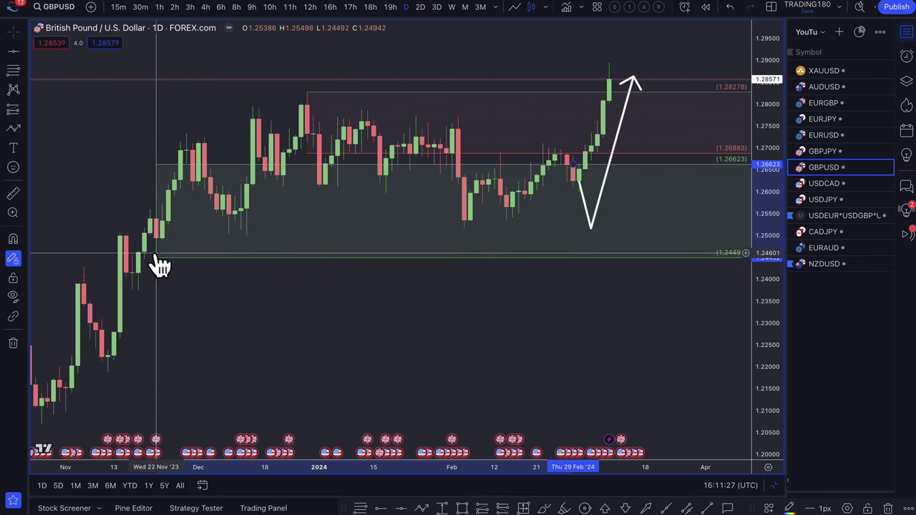
left_click_drag(154, 257, 464, 229)
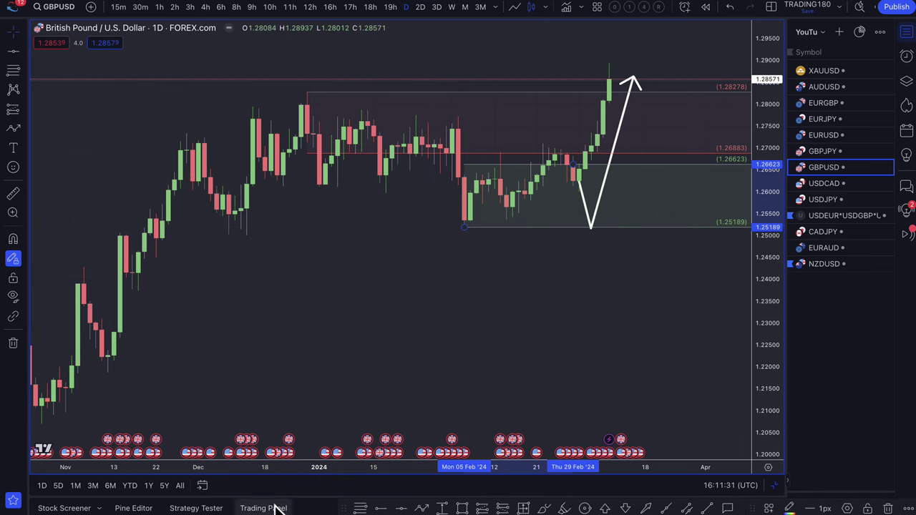
- Draw a yellow band at about 1.2592–1.2618 from mid-November, and move the projected path to start near 1.2817, dip to 1.260 and rise to 1.294
left_click(463, 508)
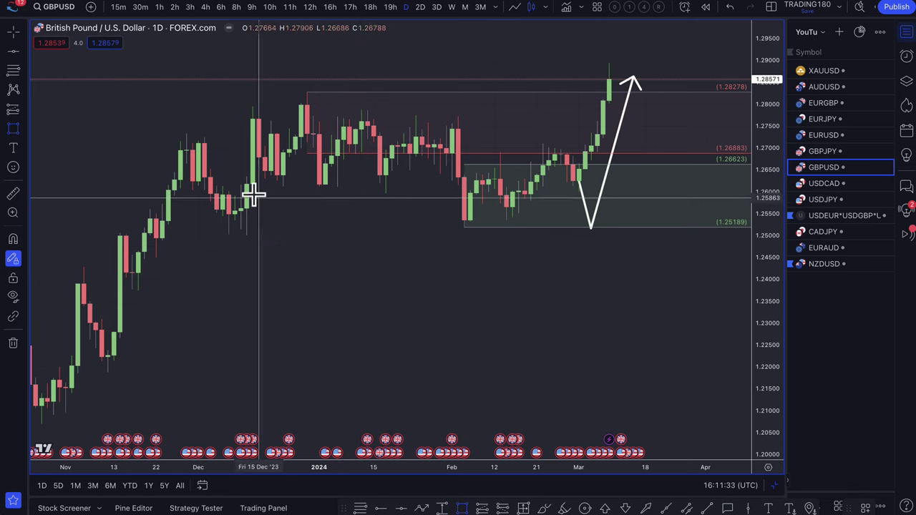
left_click_drag(119, 184, 119, 195)
mouse_move(590, 228)
left_mouse_down()
mouse_move(588, 212)
mouse_move(620, 180)
mouse_move(650, 172)
mouse_move(642, 174)
mouse_move(609, 89)
left_mouse_up()
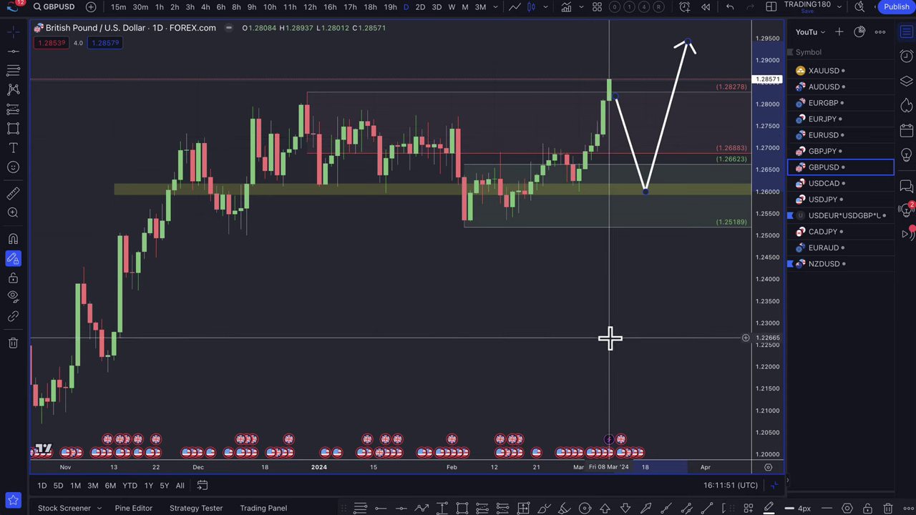
- Check the forecasts for the 12 March UK unemployment rate and US inflation events on the GBPUSD chart
scroll(615, 382, "up", 5)
scroll(616, 382, "up", 1)
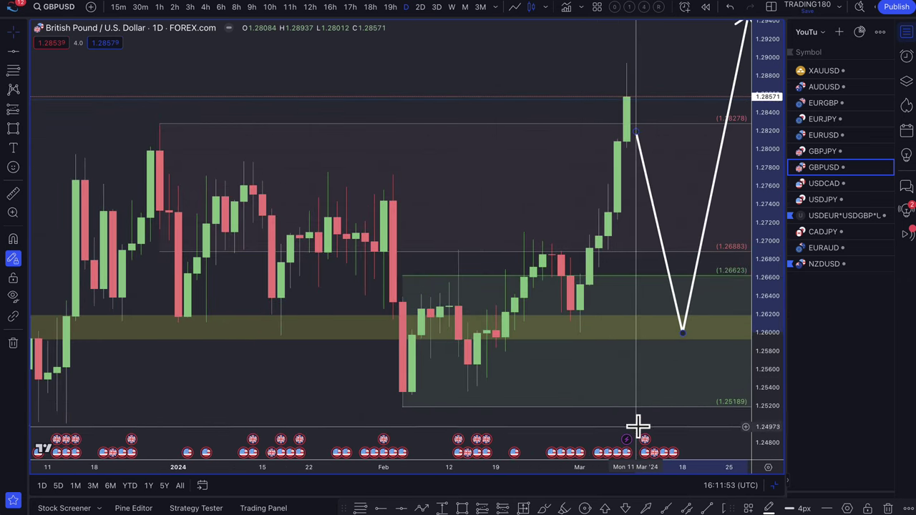
mouse_move(646, 442)
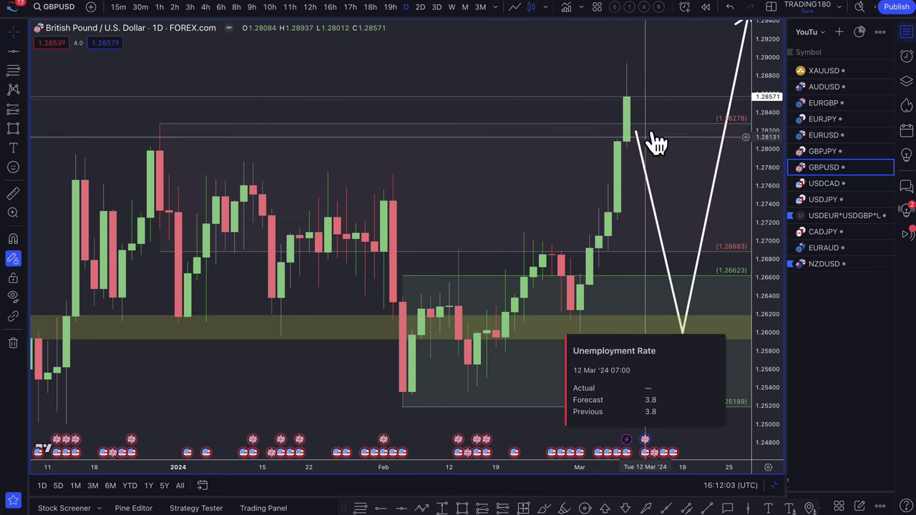
left_click(646, 453)
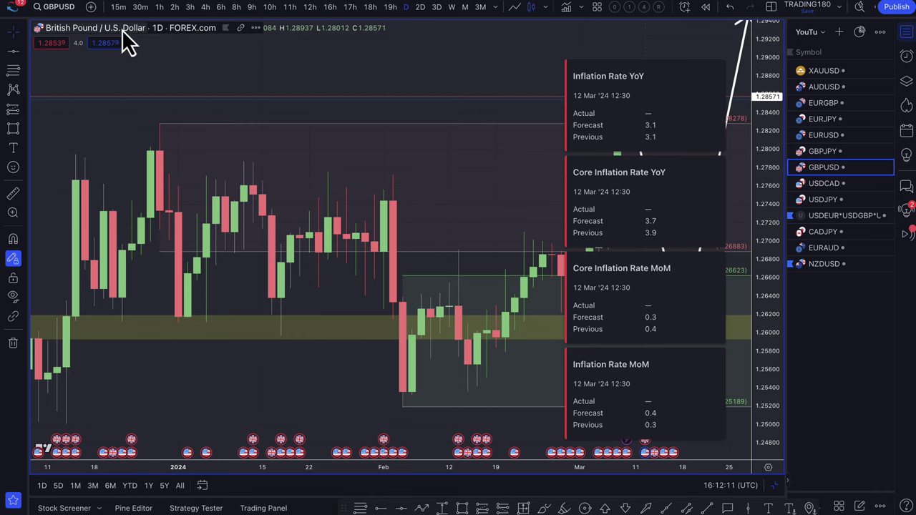
left_click(385, 108)
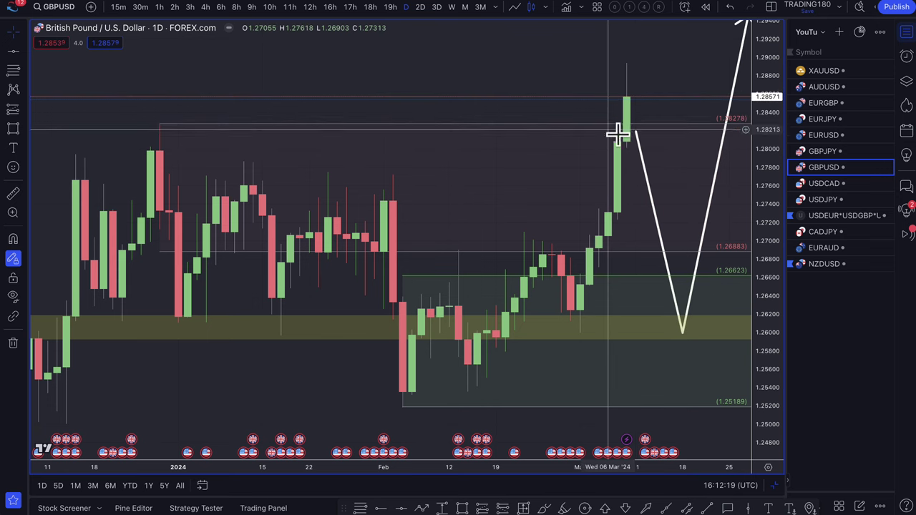
- Move the projected path's starting point to about 1.2803 on 12 March, and delete the supply zone between 1.28278 and 1.26883
left_click_drag(637, 136, 645, 147)
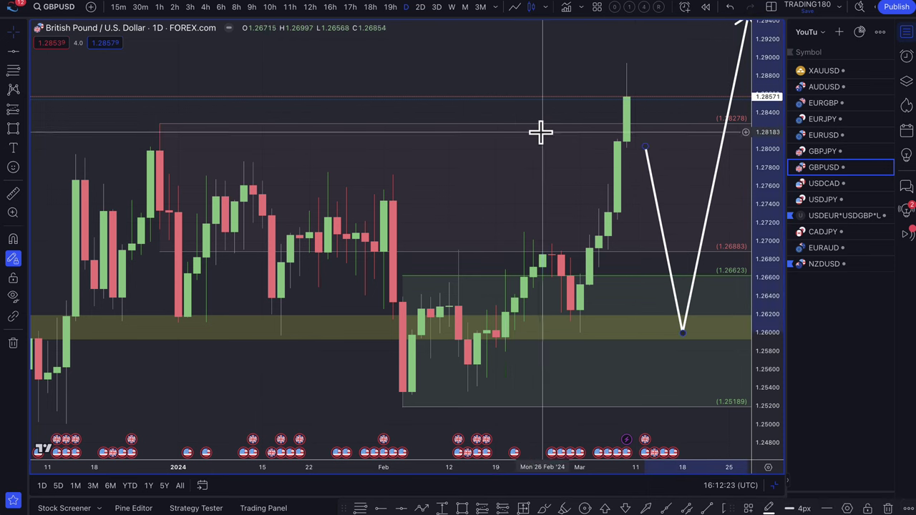
left_click(495, 253)
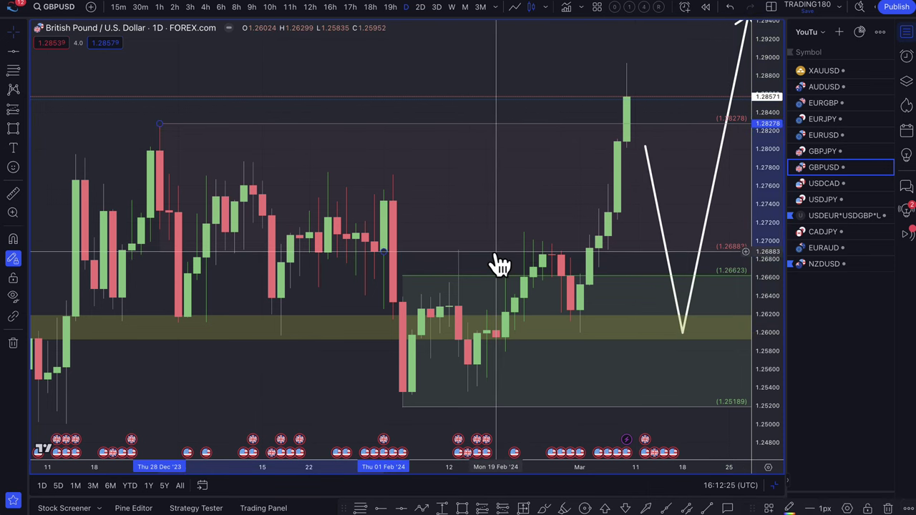
key("Delete")
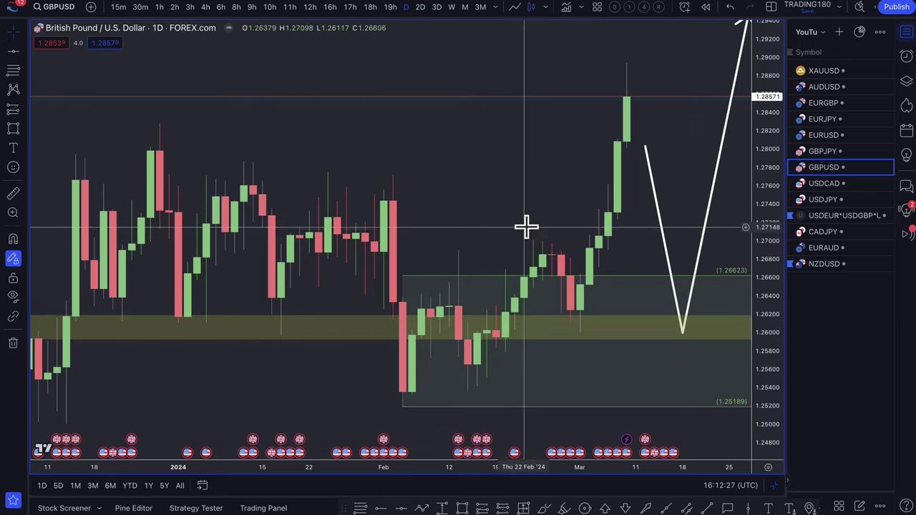
- Draw two GBPUSD supply zones from the late July 2023 candles, at 1.28995–1.29915 and 1.27943–1.28880, using the SUPPLY drawing template
scroll(526, 225, "down", 10)
scroll(530, 232, "up", 5)
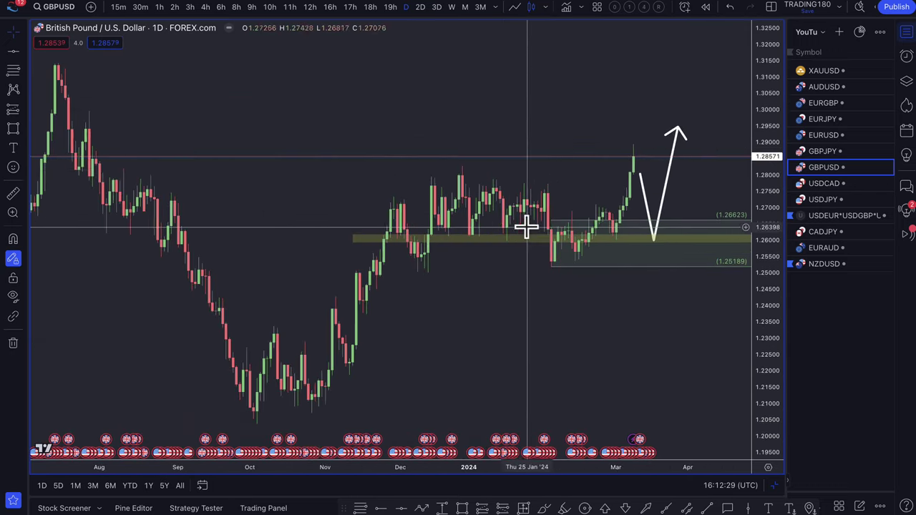
left_click(14, 71)
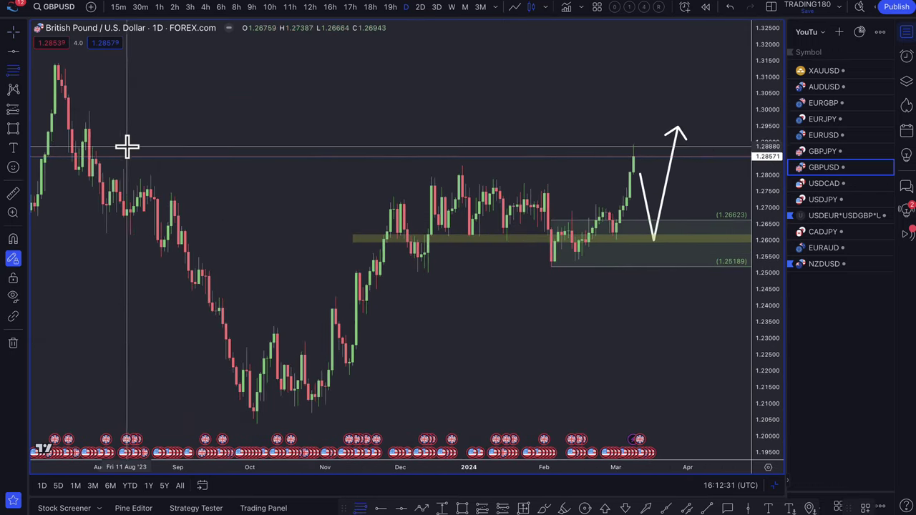
left_click(83, 127)
left_click(82, 120)
left_click(92, 112)
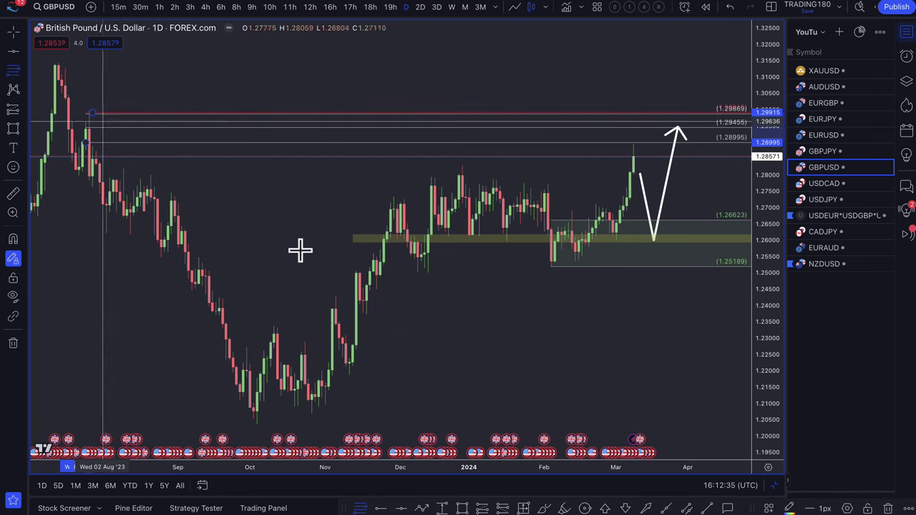
left_click(769, 508)
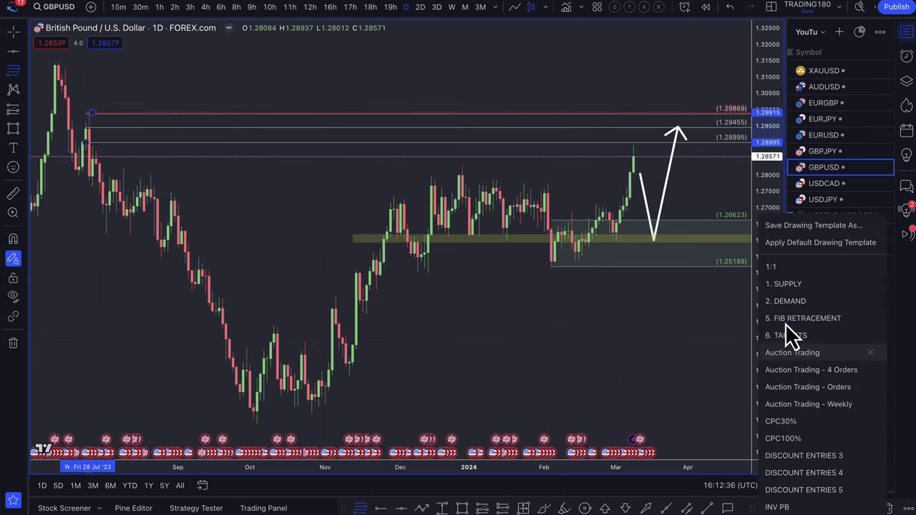
left_click(788, 286)
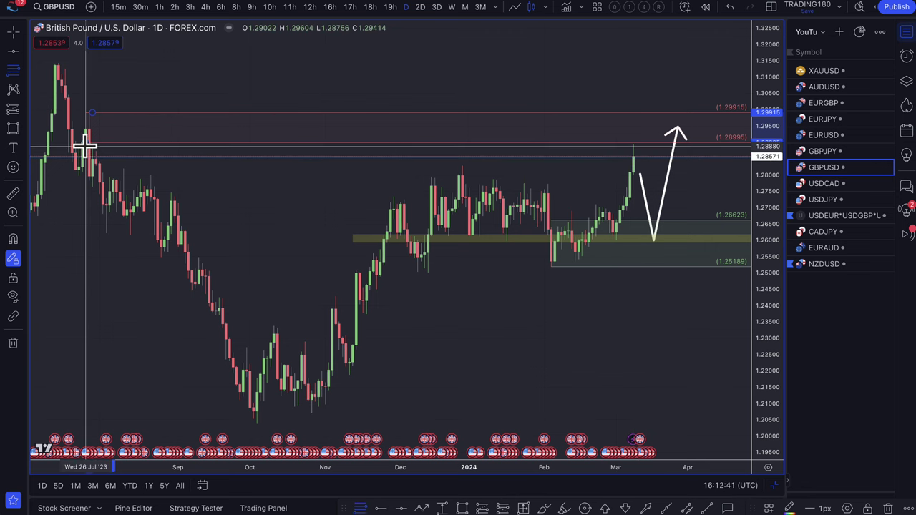
mouse_move(85, 145)
left_mouse_down()
mouse_move(92, 175)
mouse_move(268, 156)
mouse_move(129, 196)
mouse_move(91, 177)
left_mouse_up()
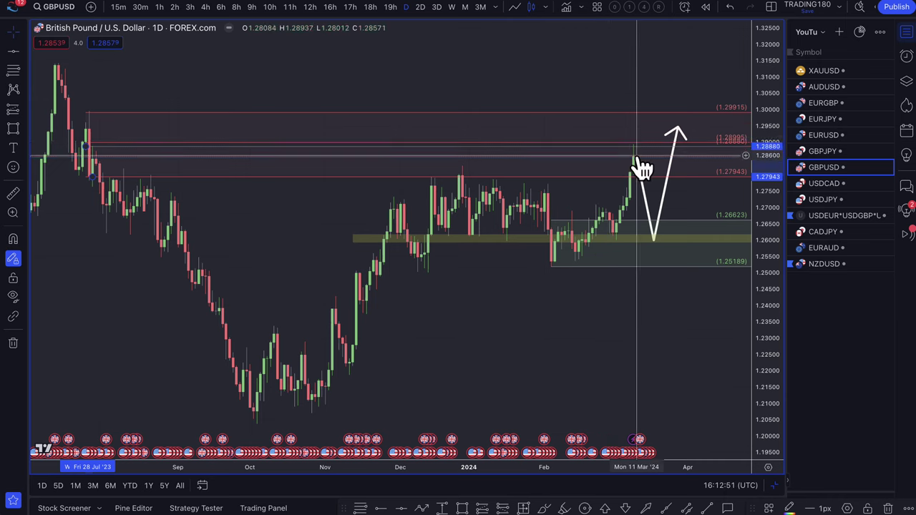
- Examine the latest GBPUSD candle against the new supply zones and review the 12 March inflation event forecasts
scroll(640, 161, "up", 2)
scroll(657, 133, "down", 1)
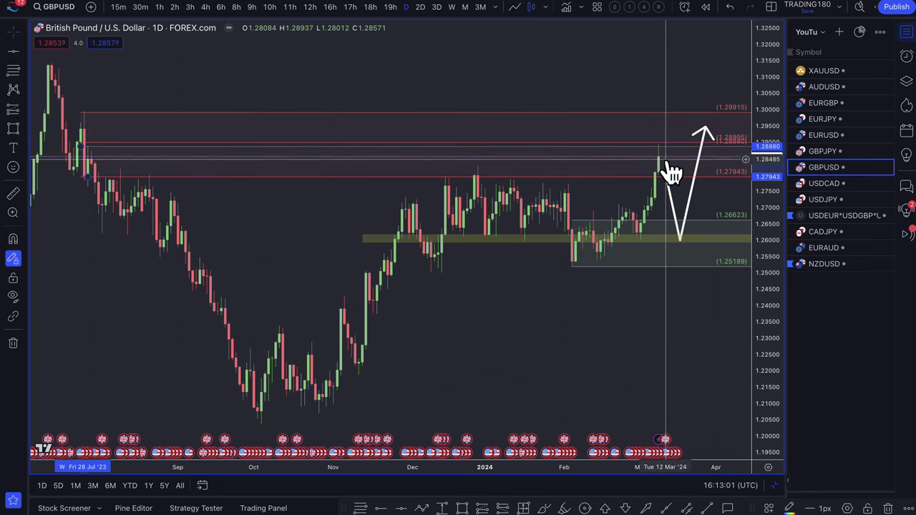
scroll(667, 390, "up", 5)
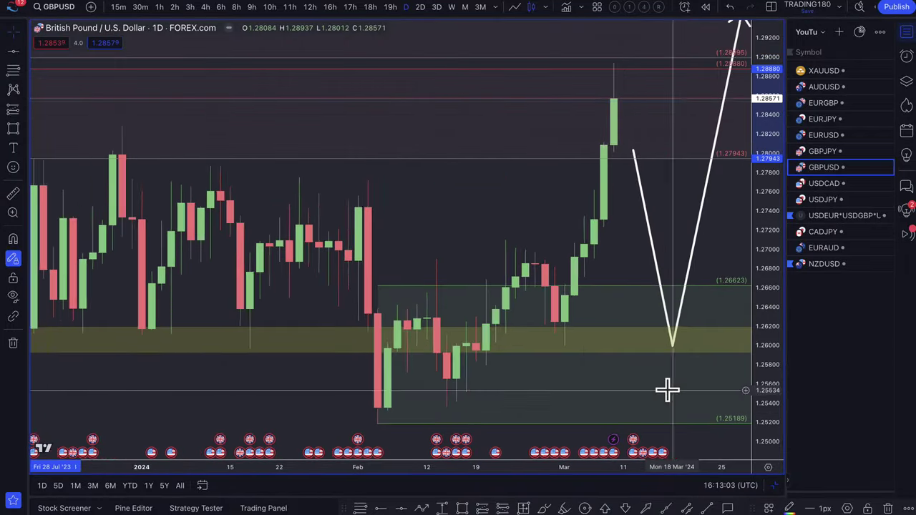
mouse_move(633, 442)
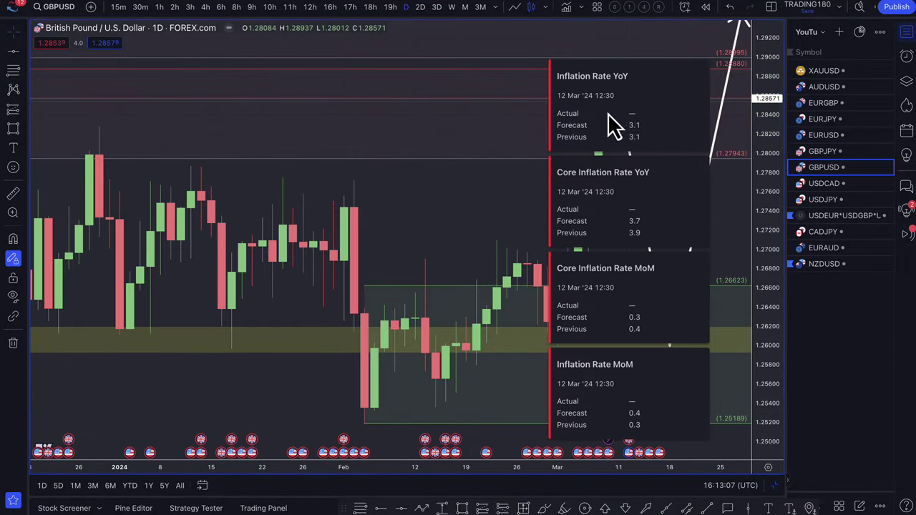
- Switch to the GBPJPY daily chart and delete the old projected path in the upper demand zone
scroll(512, 193, "down", 2)
scroll(663, 206, "down", 4)
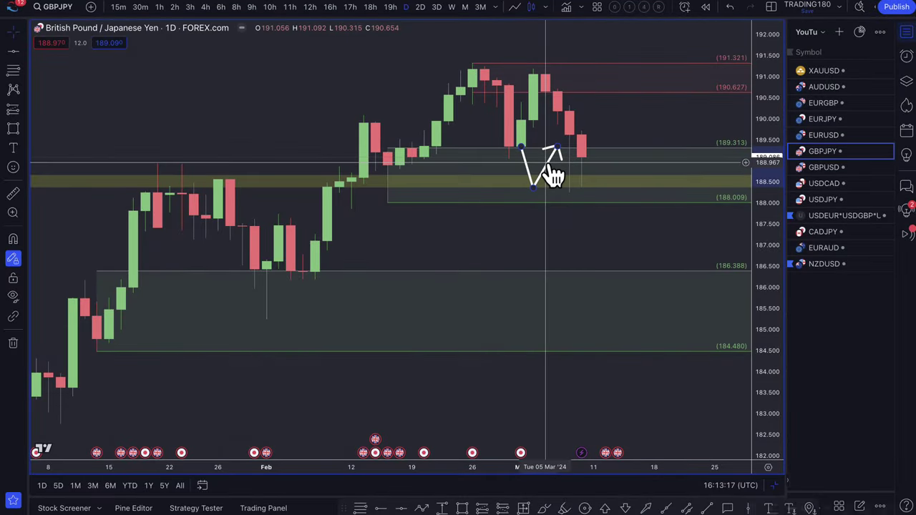
scroll(555, 175, "down", 3)
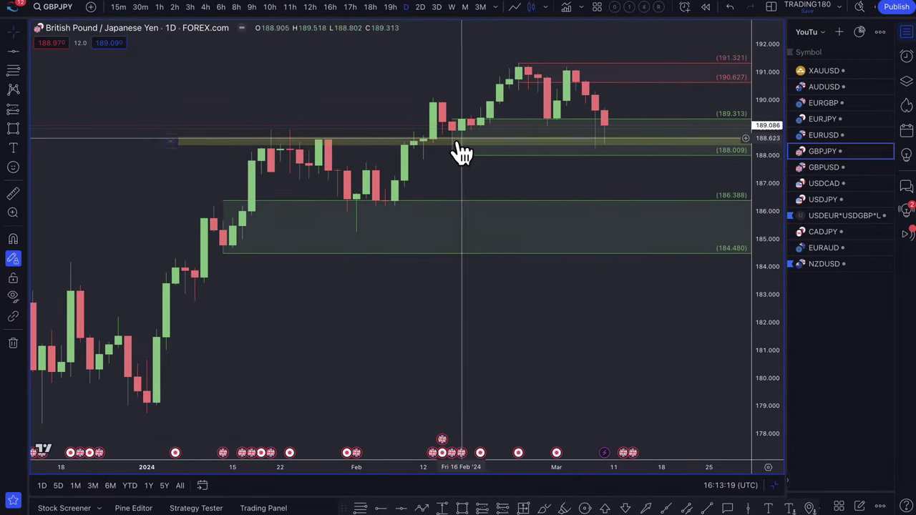
- Trace the recent GBPJPY swing with a path from about 189.0 up to 191.2 on 4 March and down to 188.8
scroll(401, 207, "down", 2)
scroll(393, 149, "down", 5)
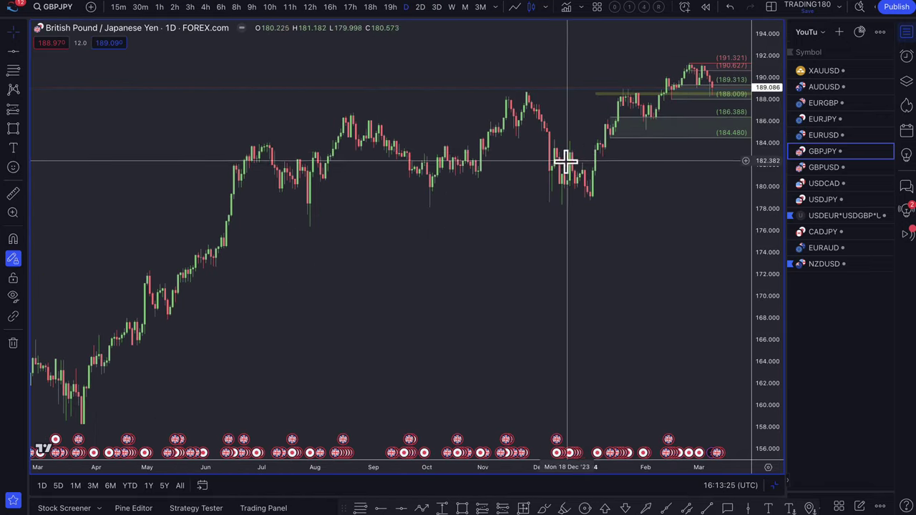
scroll(565, 162, "down", 5)
scroll(568, 171, "up", 10)
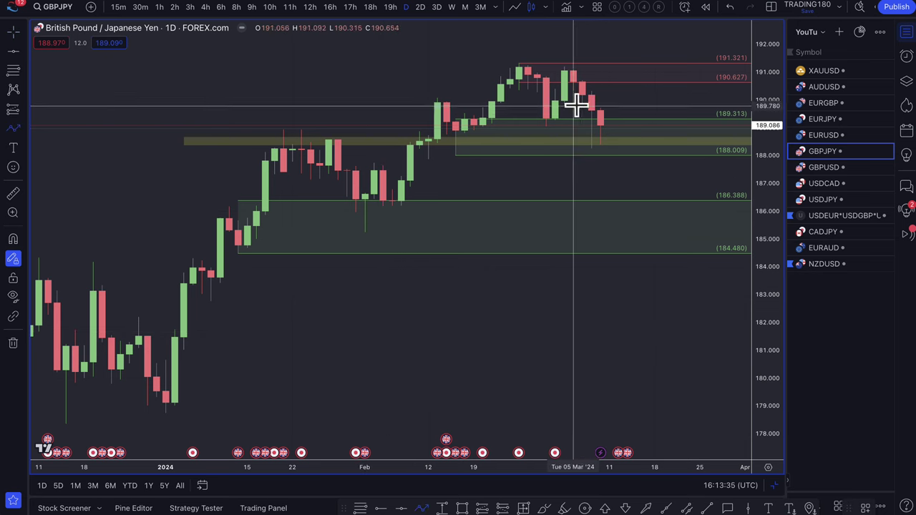
left_click(546, 129)
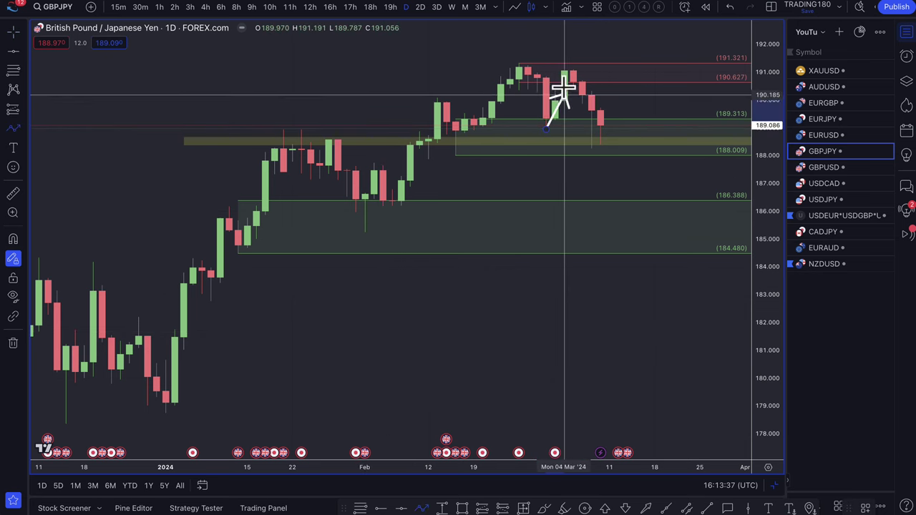
left_click(567, 66)
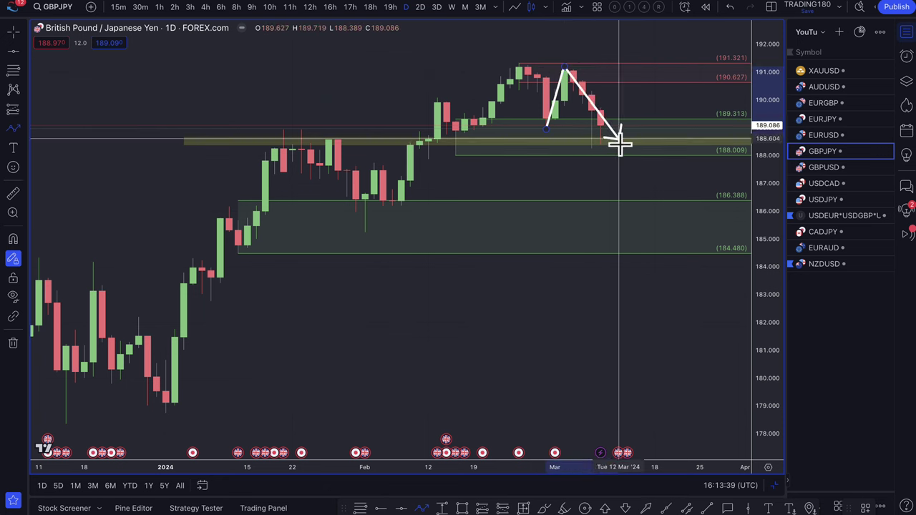
left_click(600, 135)
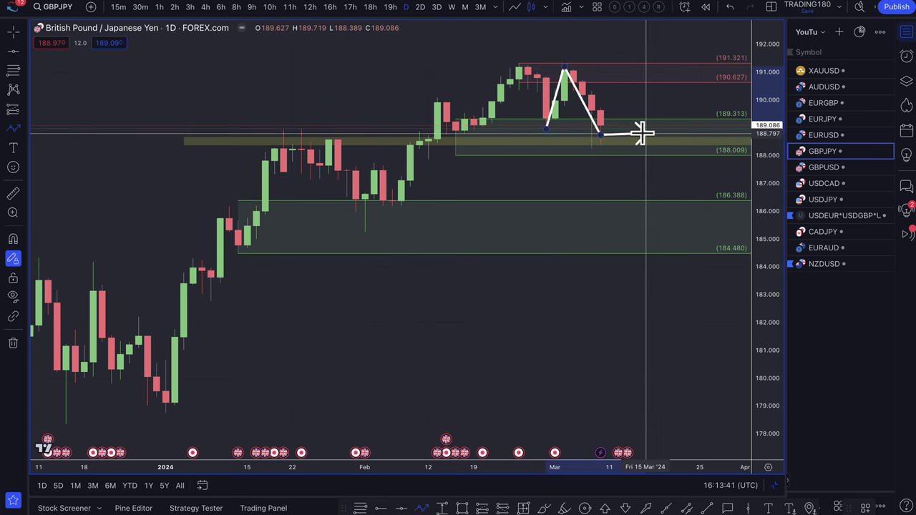
double_click(601, 134)
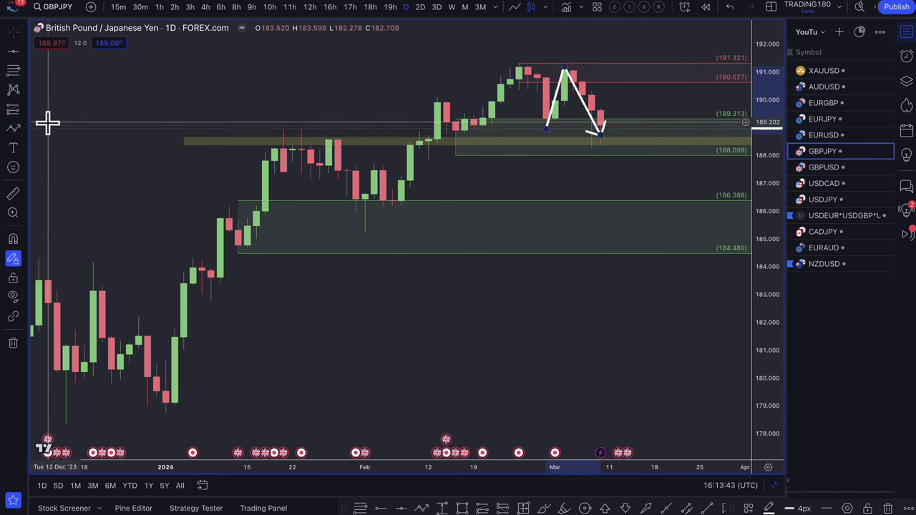
- Draw a projected GBPJPY path from about 188.8 up to 191.0, then down to about 187.7 on 18 March
left_click(14, 130)
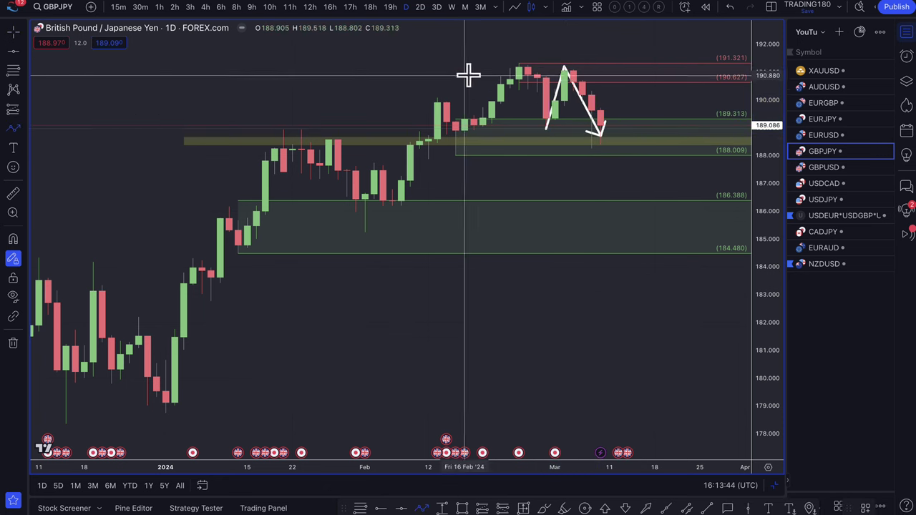
left_click(600, 133)
left_click(627, 74)
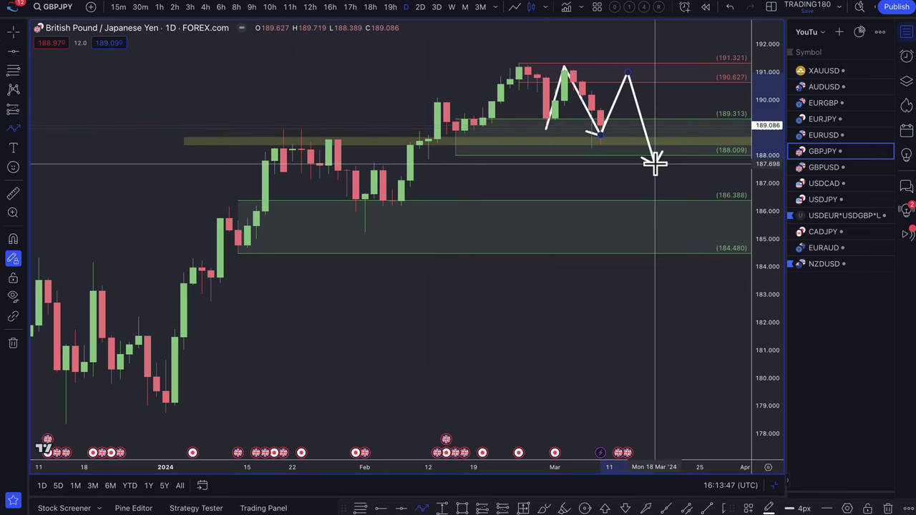
double_click(655, 163)
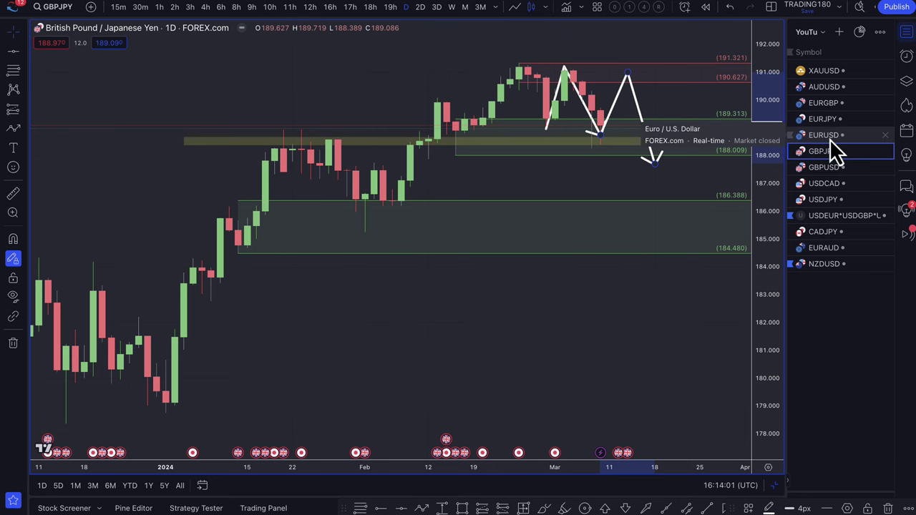
- On the EURUSD daily chart, raise the supply zone's lower edge to 1.09486 and delete both old projected paths
scroll(556, 184, "up", 2)
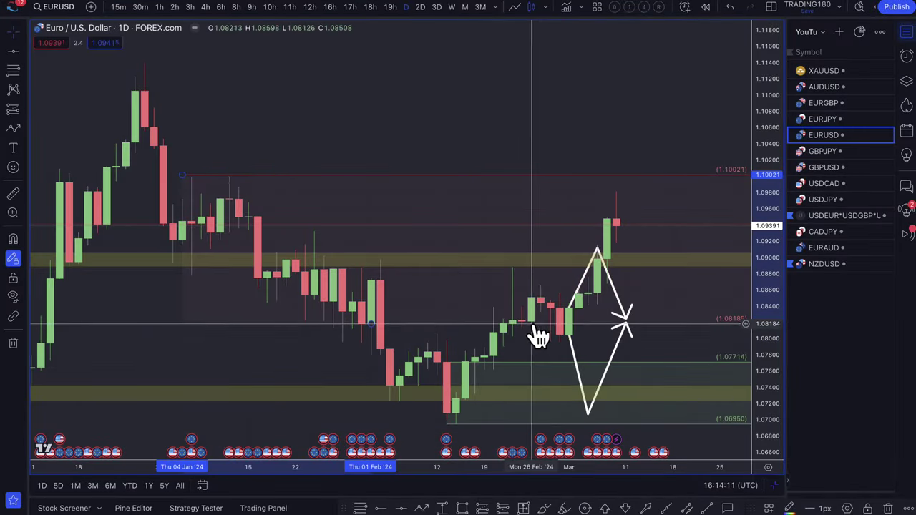
left_click_drag(524, 336, 254, 233)
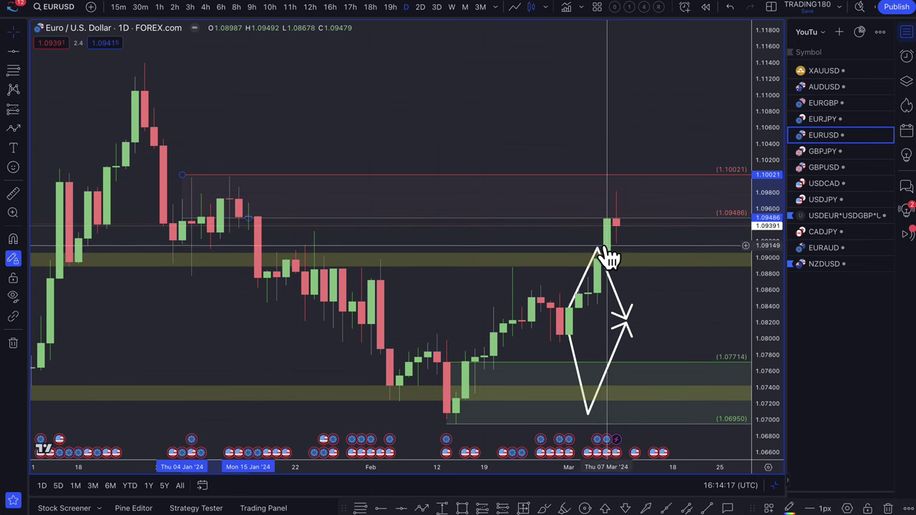
left_click(597, 252)
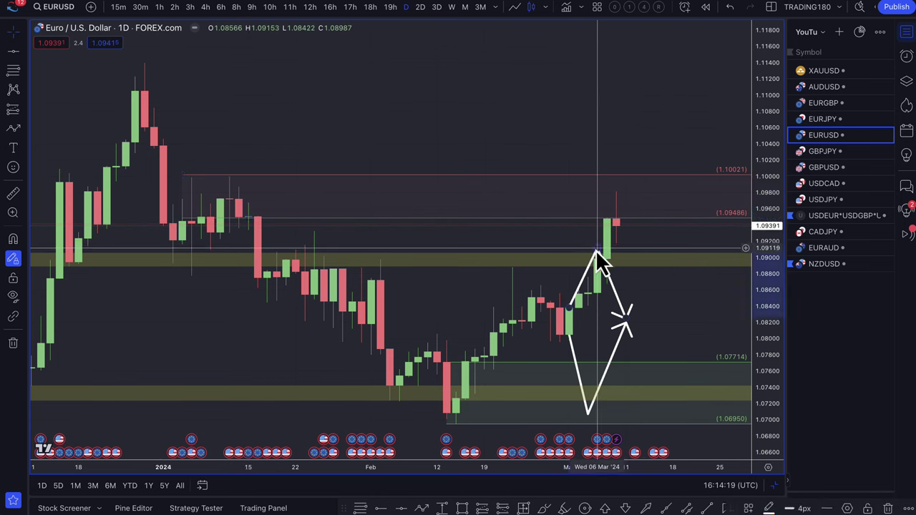
key("Delete")
left_click(624, 327)
key("Delete")
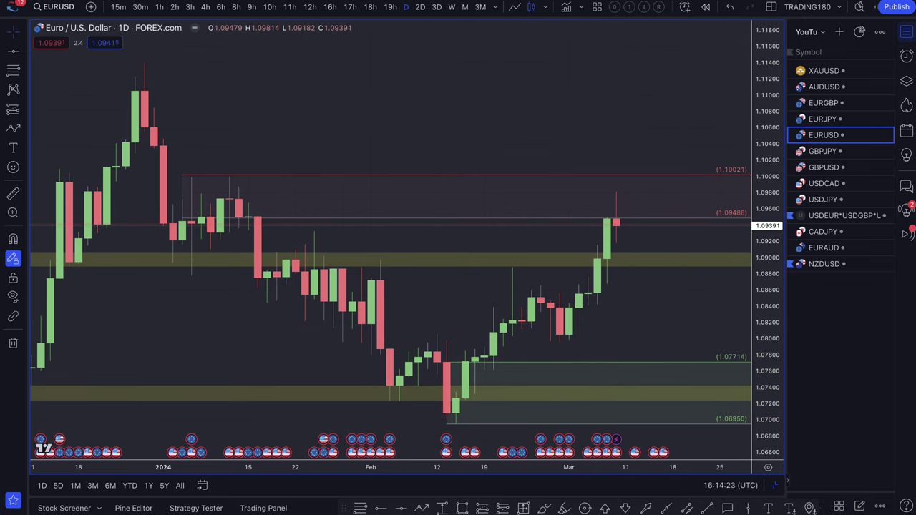
- Switch to the Bloomberg article on ECB officials backing a June cut and review its headline and opening paragraphs
left_click(236, 1)
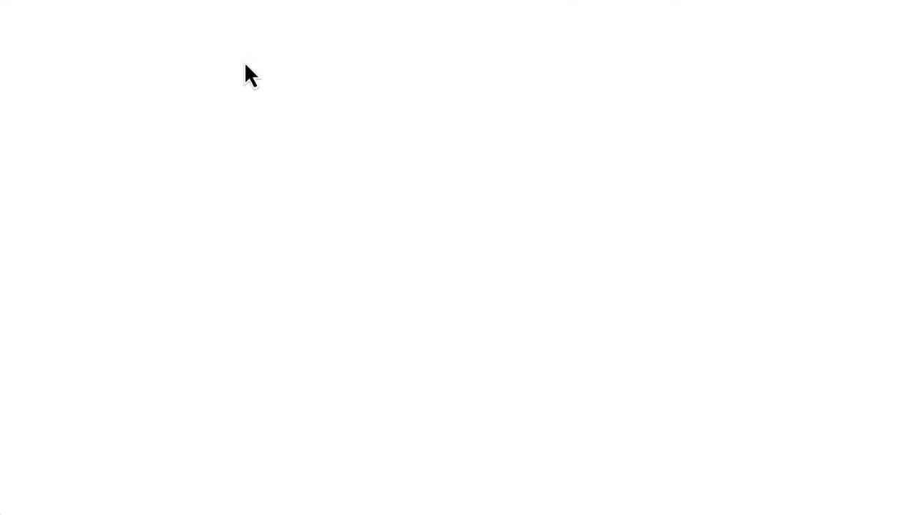
left_click_drag(89, 123, 609, 159)
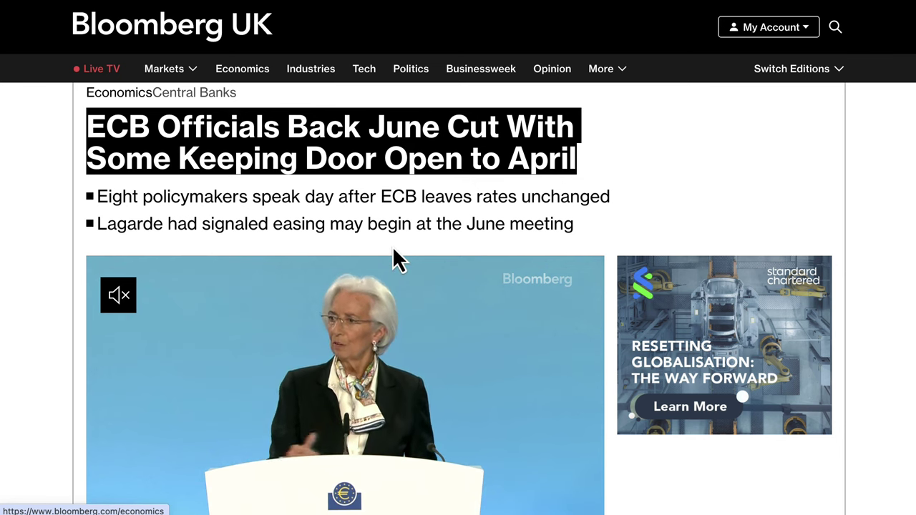
scroll(393, 250, "down", 3)
scroll(399, 258, "down", 2)
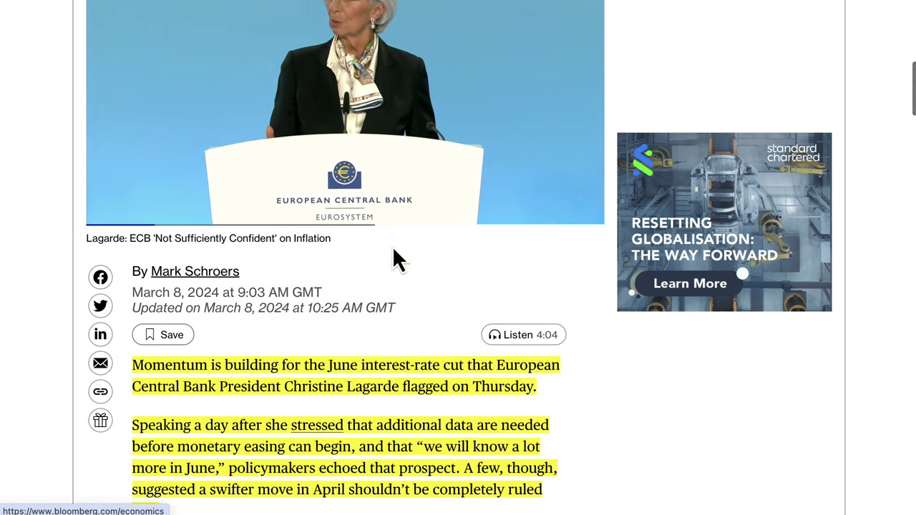
scroll(398, 337, "down", 2)
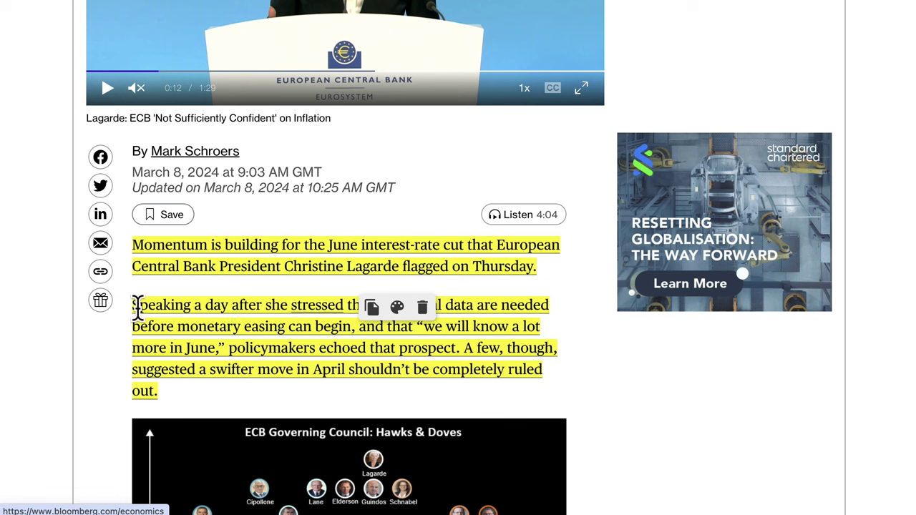
mouse_move(203, 258)
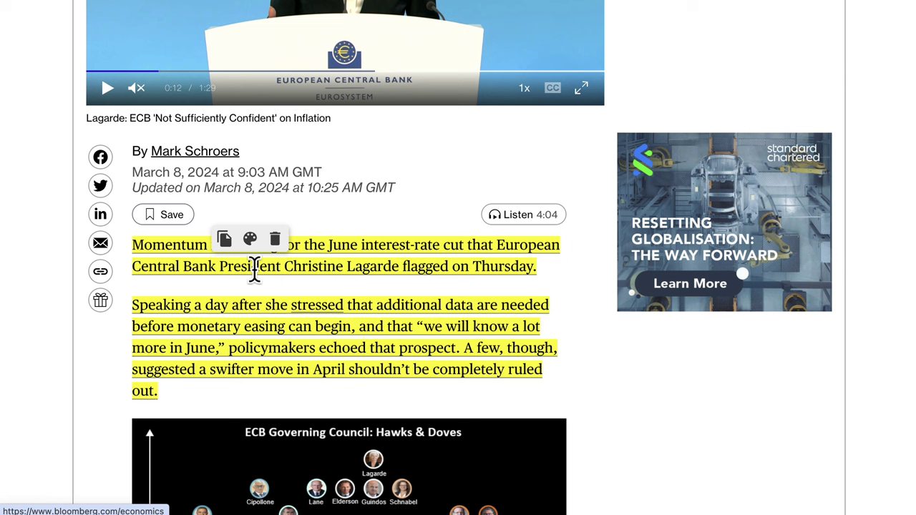
mouse_move(161, 301)
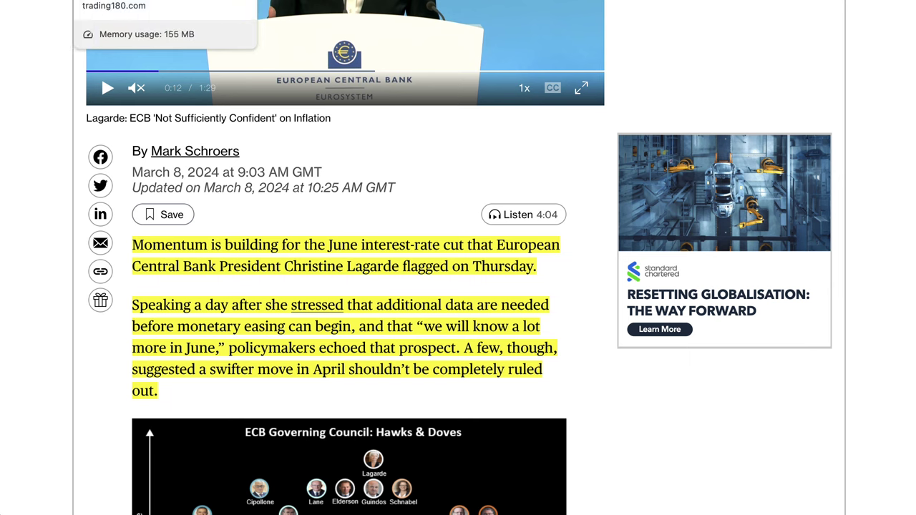
- Back on the EURUSD chart, delete the yellow zone near 1.0900 and draw a projected path from about 1.096 to 1.082 on 15 March
left_click(129, 2)
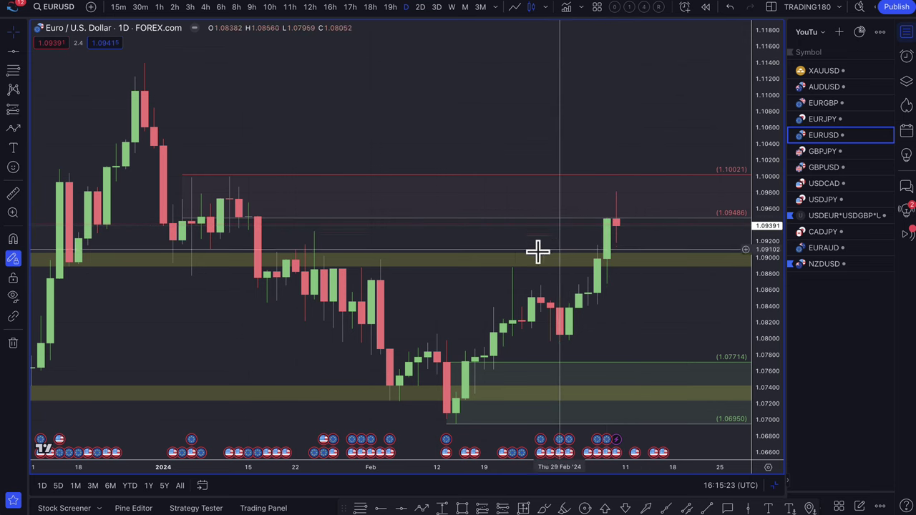
scroll(561, 230, "down", 3)
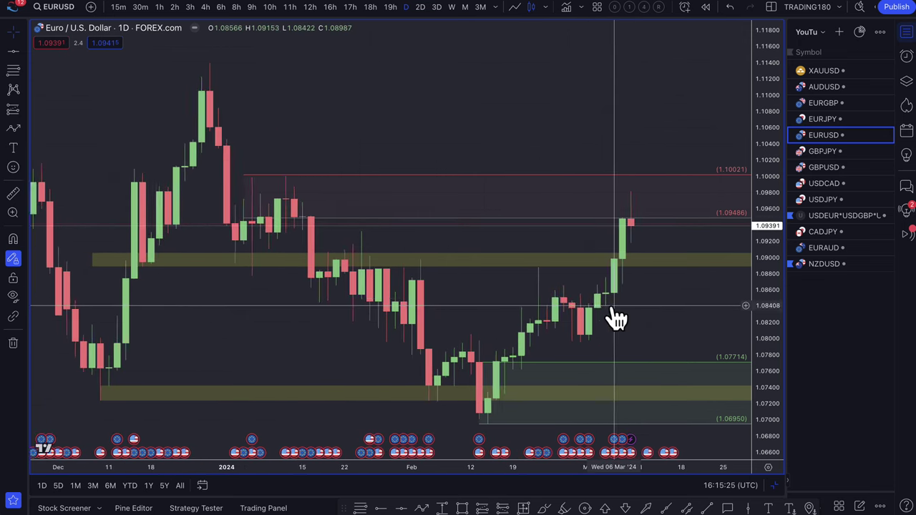
scroll(613, 318, "up", 1)
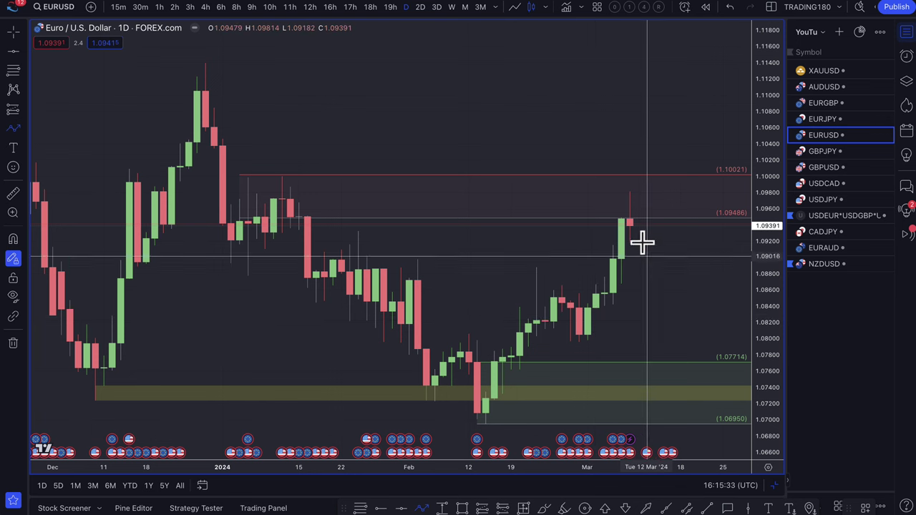
left_click(638, 207)
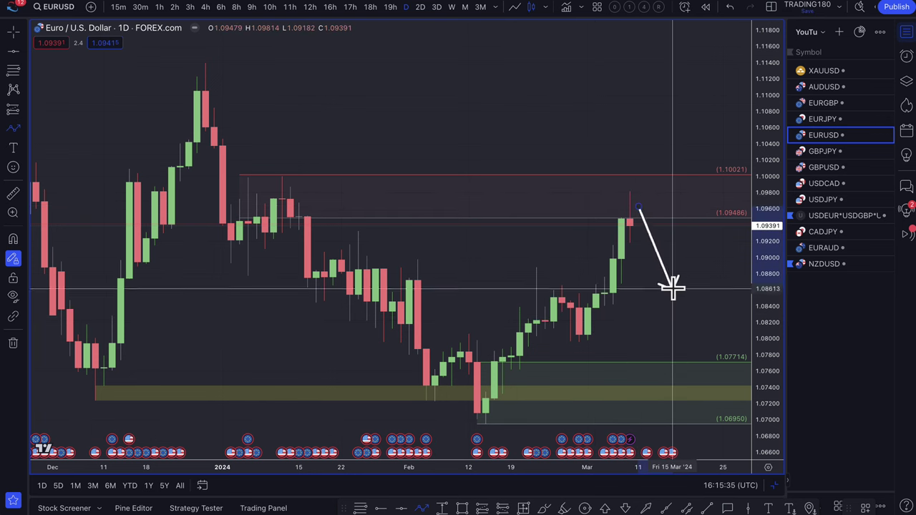
left_click(670, 322)
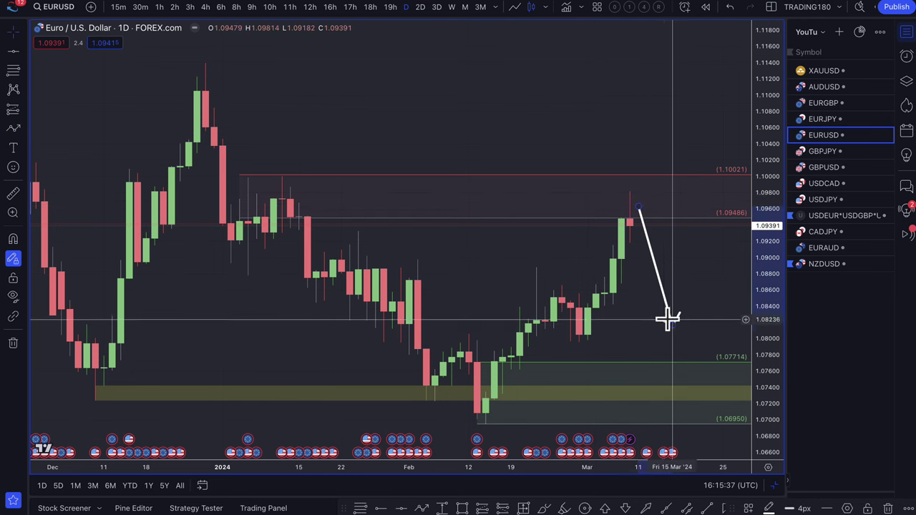
- Draw a EURUSD zone at 1.07963–1.08369 from the late February candles and apply the 2. DEMAND drawing template
scroll(647, 294, "down", 2)
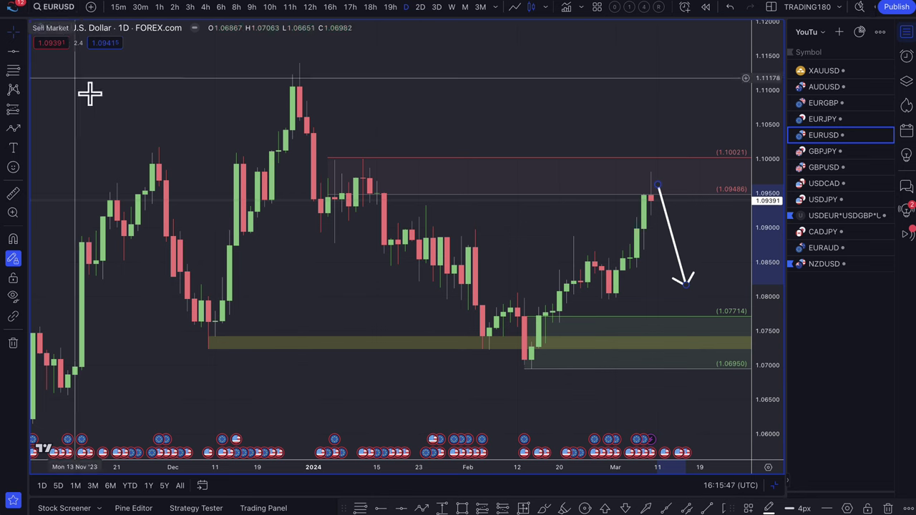
left_click(13, 69)
mouse_move(609, 270)
left_mouse_down()
mouse_move(607, 300)
mouse_move(594, 299)
left_mouse_up()
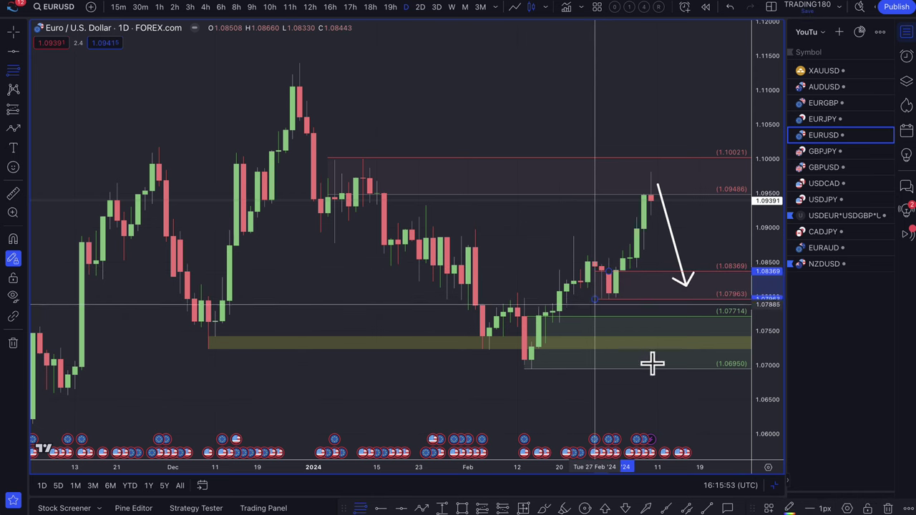
left_click(769, 509)
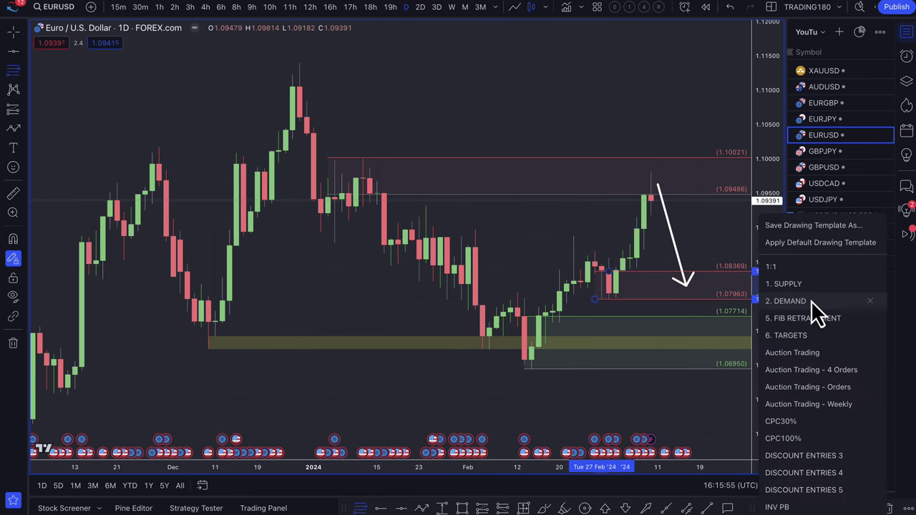
left_click(812, 300)
scroll(660, 261, "right", 5)
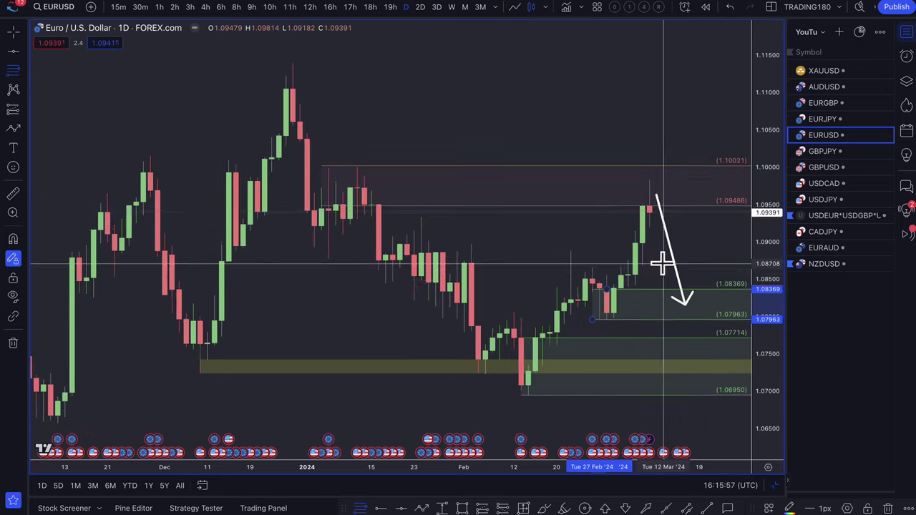
- On the EURJPY daily chart, draw a projected path from about 160.9 up to 162.9 on 14 March, then down to about 160.4
left_click(832, 120)
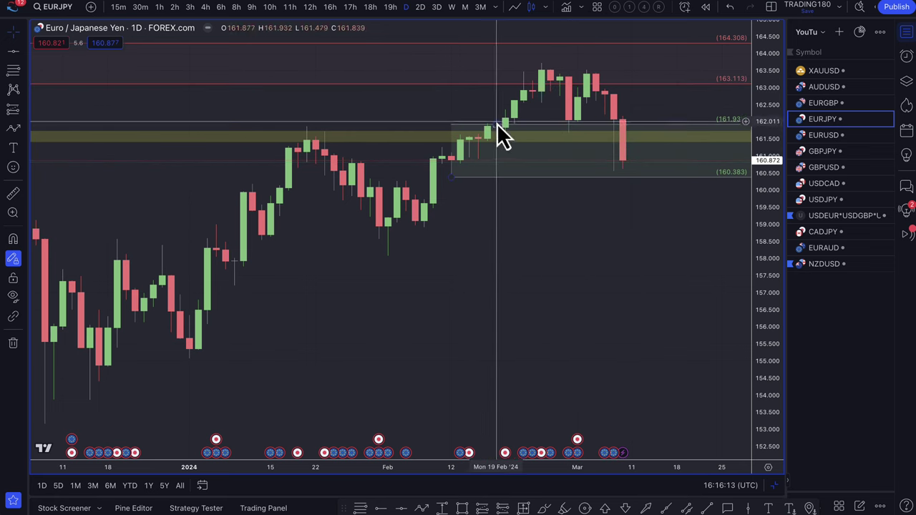
scroll(608, 129, "down", 2)
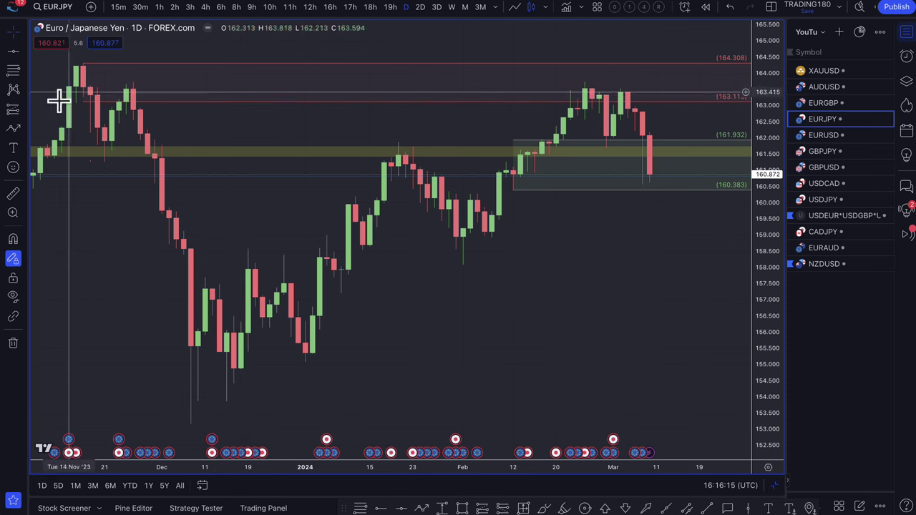
left_click(13, 131)
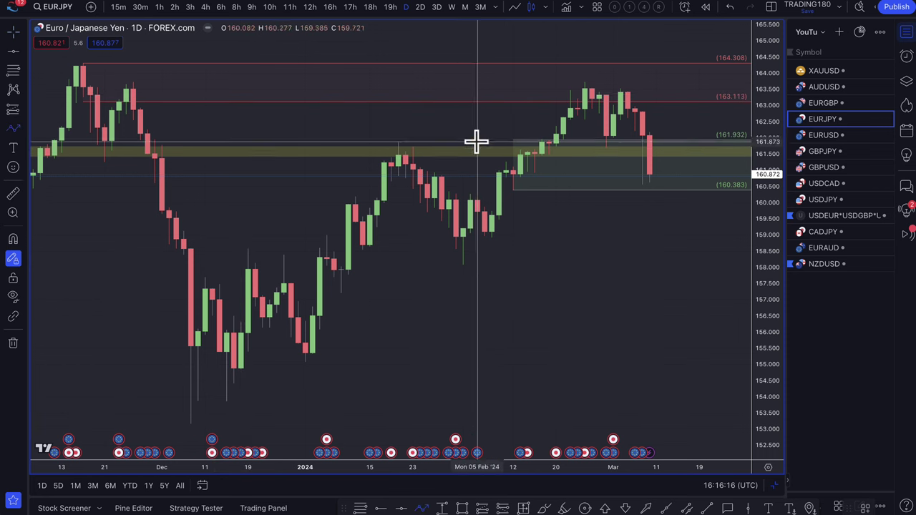
left_click(650, 173)
left_click(678, 109)
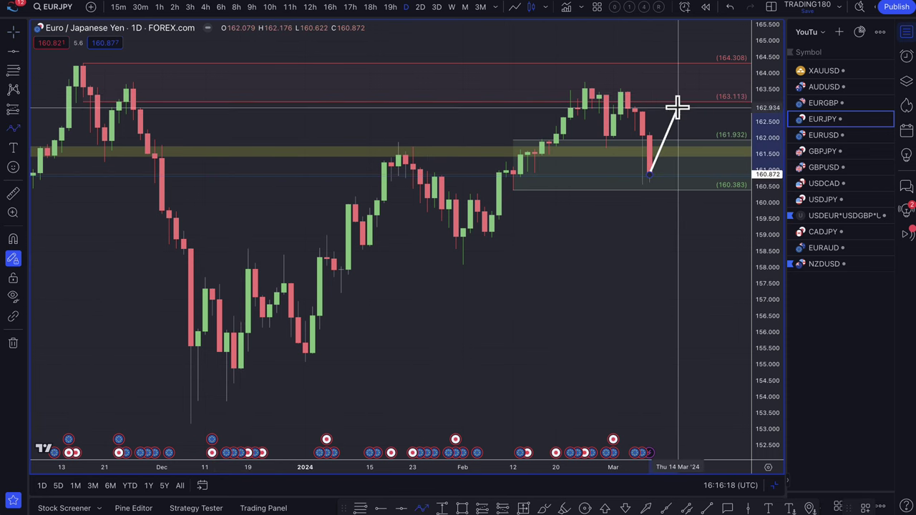
double_click(707, 187)
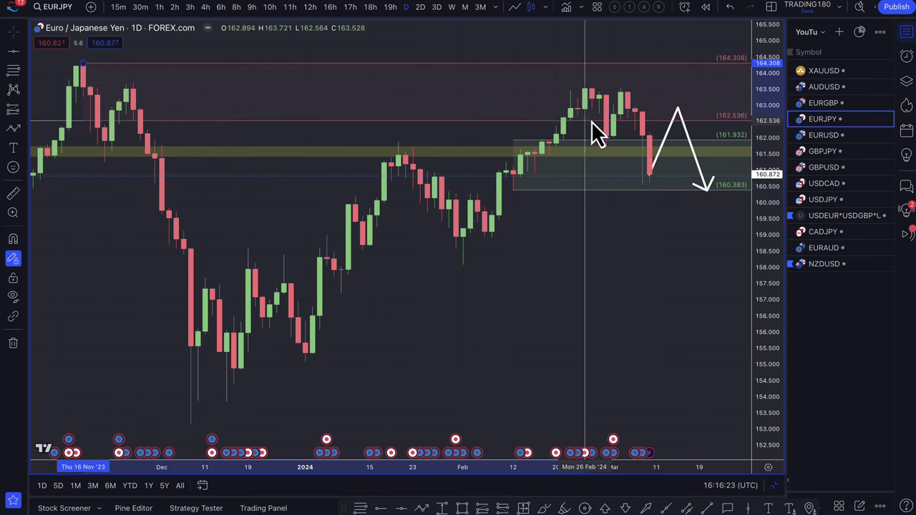
- Extend the EURJPY supply zone's lower edge down to 162.735 and raise the projected path's peak to about 163.1
left_click(622, 115)
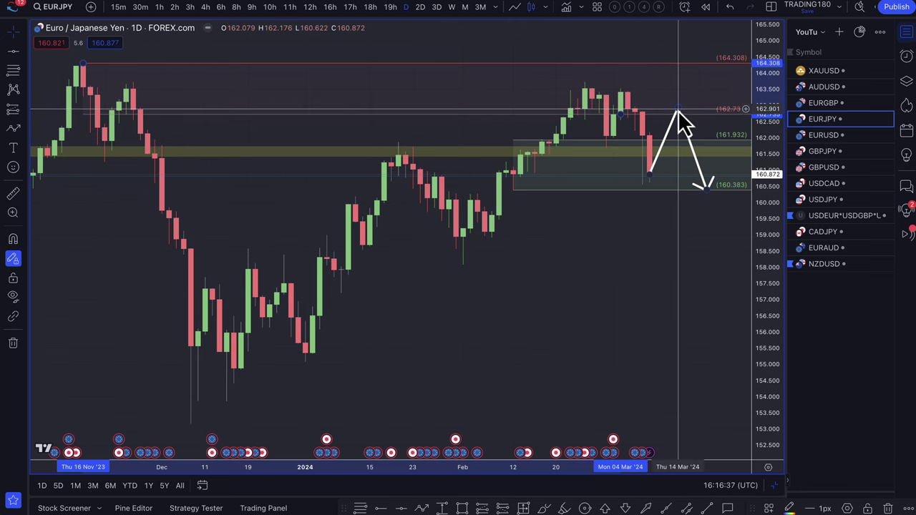
mouse_move(679, 112)
left_mouse_down()
mouse_move(680, 89)
mouse_move(678, 104)
left_mouse_up()
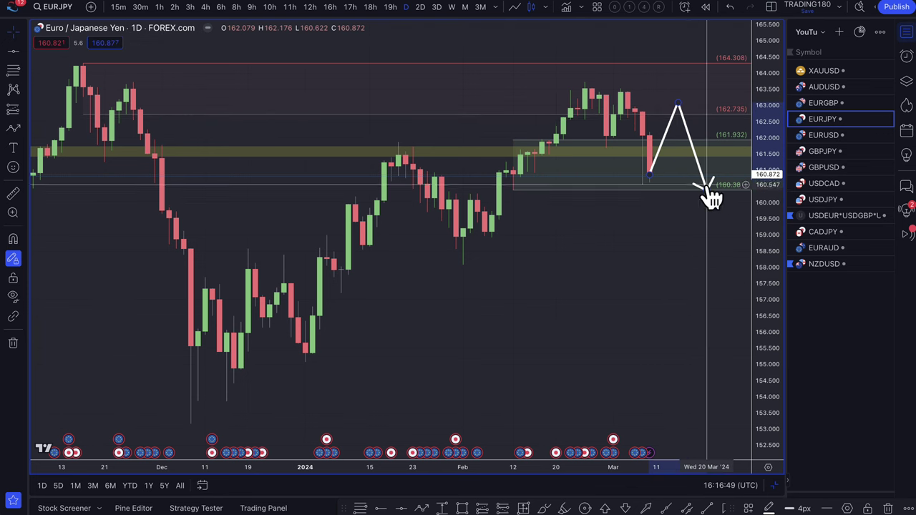
- Lower the EURJPY demand zone's upper edge to 160.995 and draw another demand zone at 158.144–159.702 from the early February candles
left_click_drag(706, 187, 707, 190)
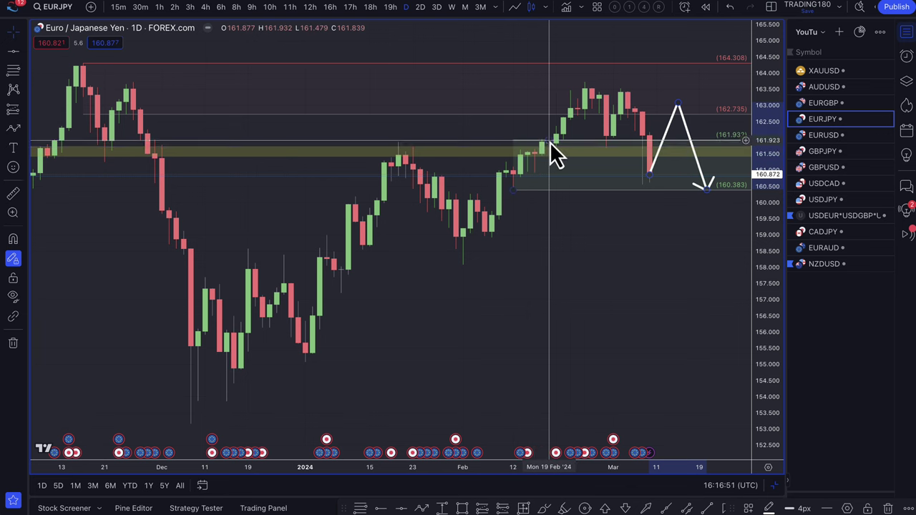
left_click_drag(549, 141, 513, 171)
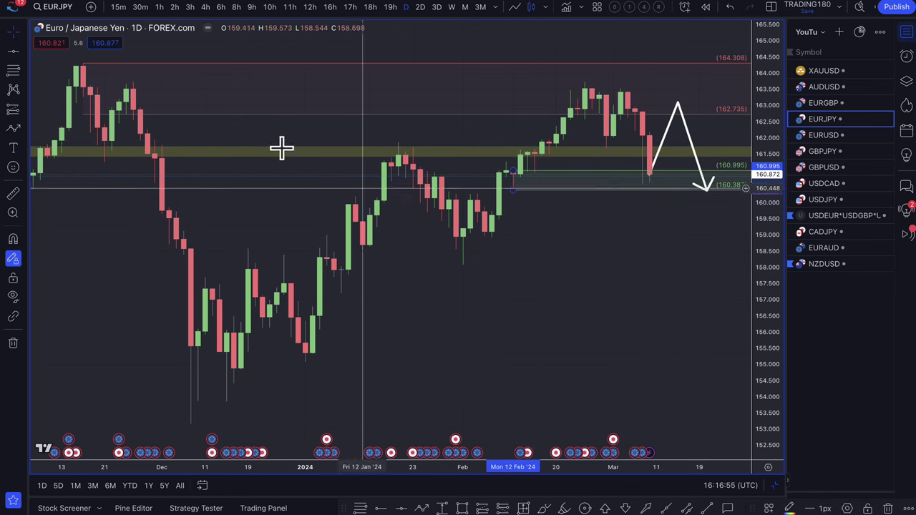
left_click(13, 70)
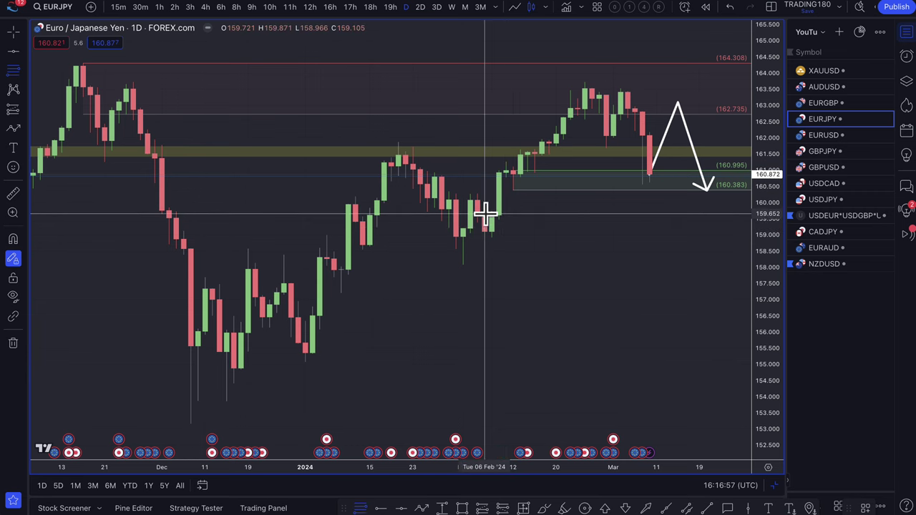
left_click_drag(484, 213, 461, 263)
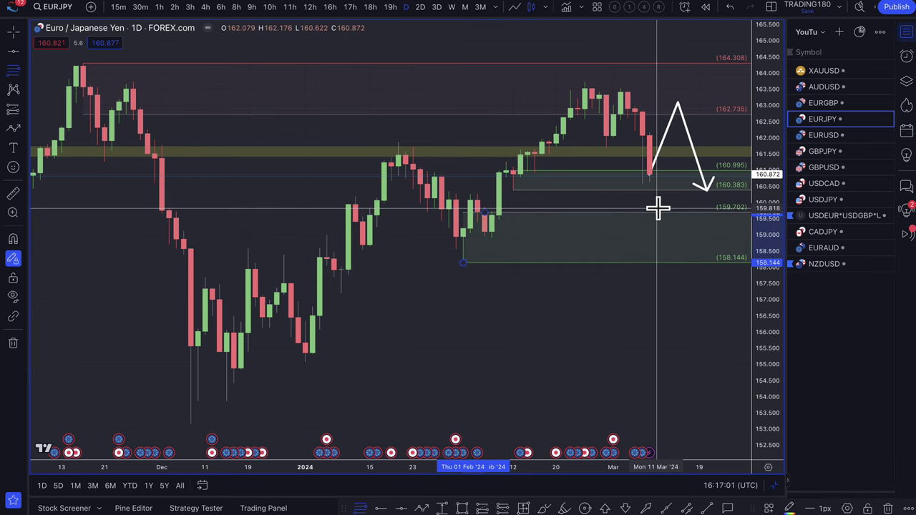
scroll(666, 184, "right", 5)
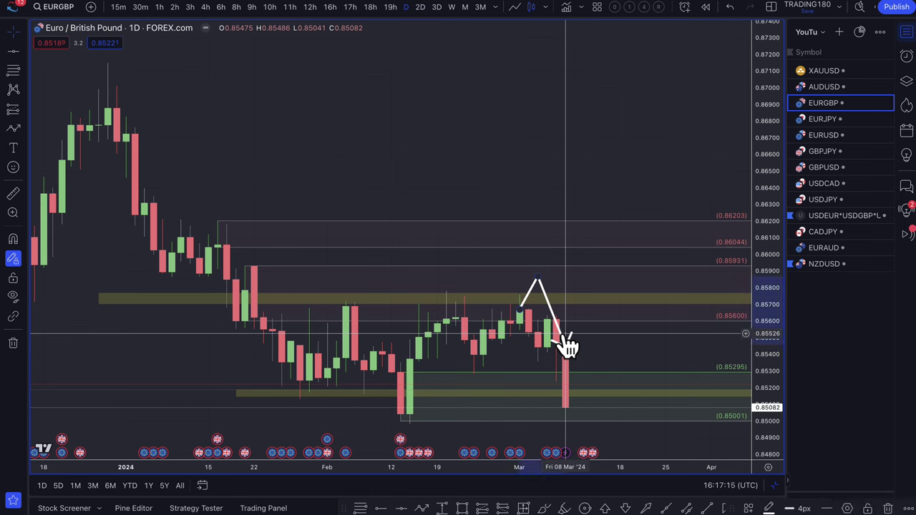
- On the EURGBP daily chart, delete the old projected path and draw a rising one from about 0.851 to 0.856
key("Escape")
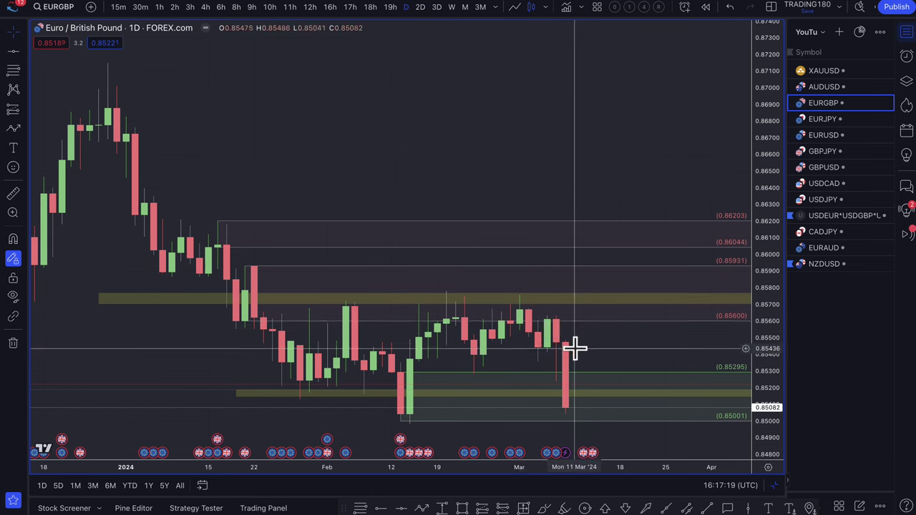
left_click(10, 130)
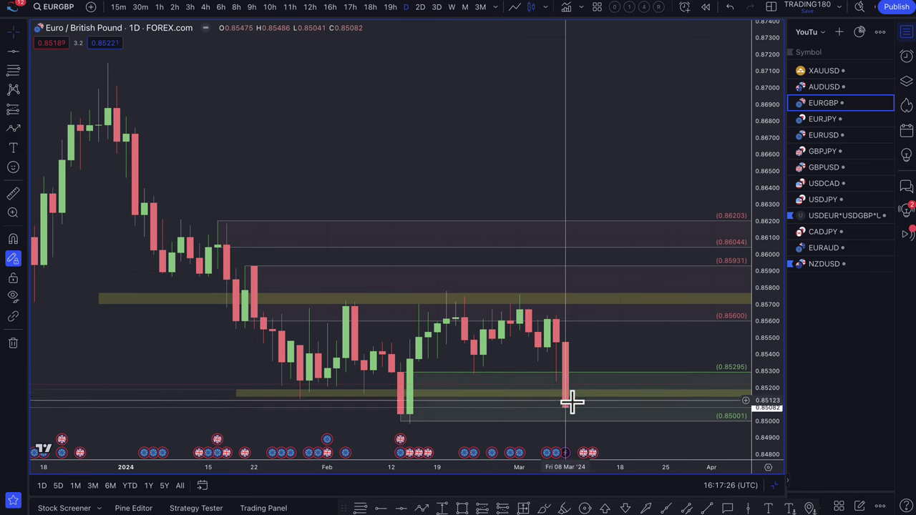
scroll(572, 419, "down", 2)
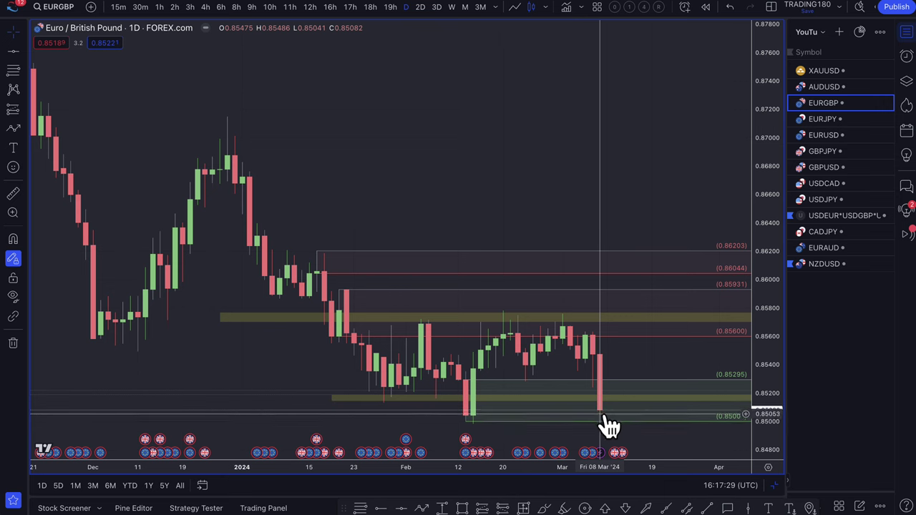
left_click(13, 129)
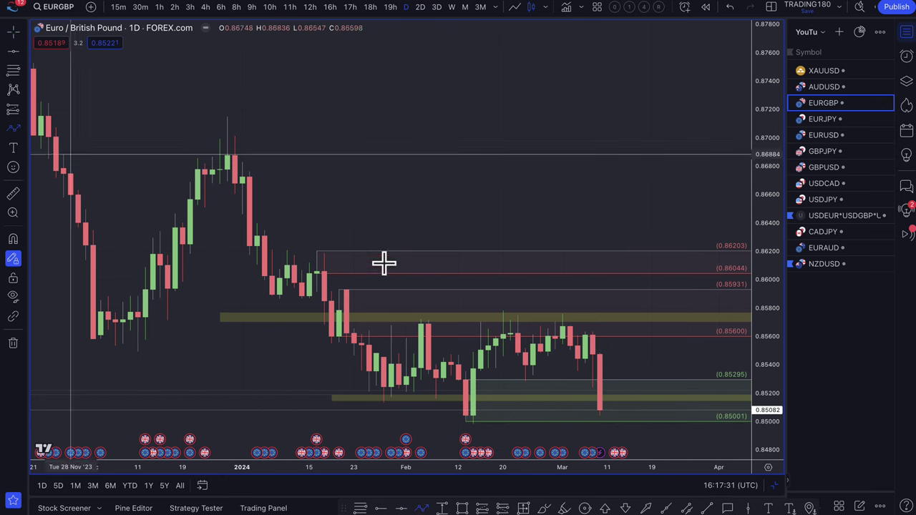
left_click(608, 410)
left_click(633, 332)
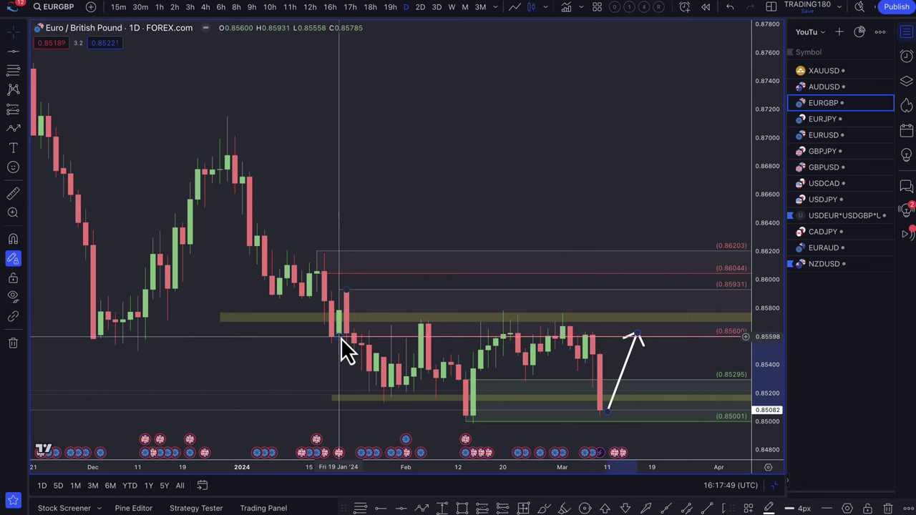
- Extend the nearest EURGBP supply zone's lower edge down to 0.85443 and pull the rising path's tip back to about 0.8554
left_click(585, 358)
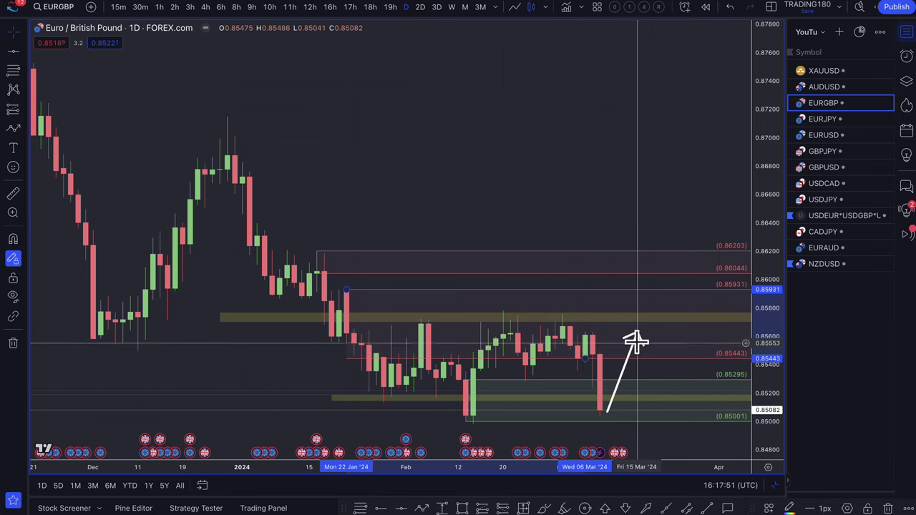
left_click(621, 349)
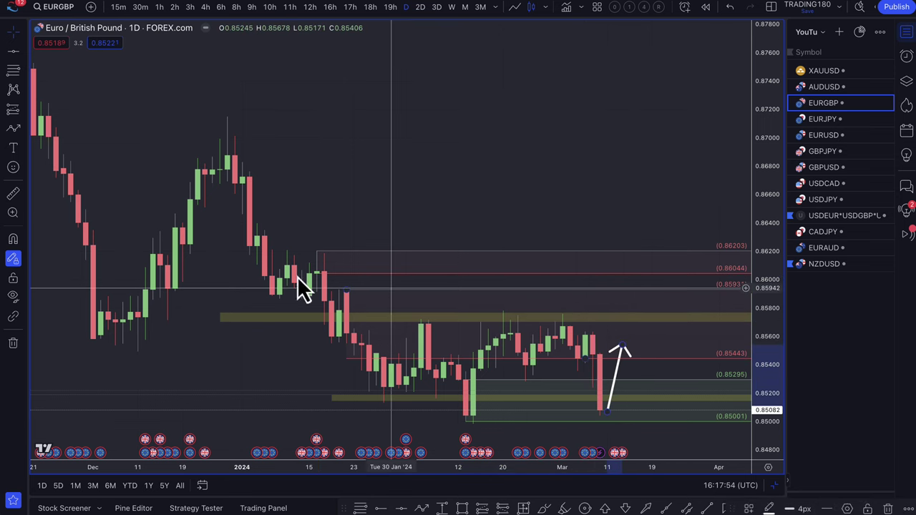
- Add a falling EURGBP path from the rising arrow's tip, about 0.856, down to about 0.851 on 20 March
left_click(12, 128)
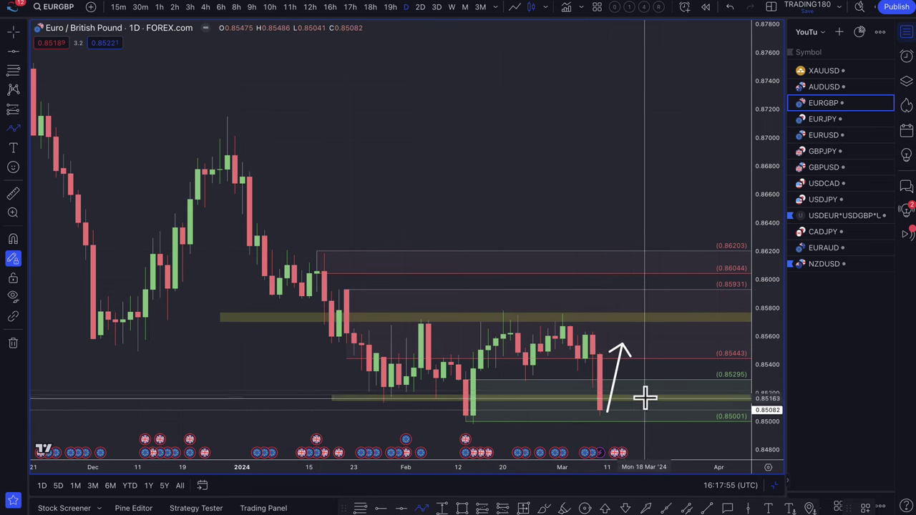
left_click(622, 338)
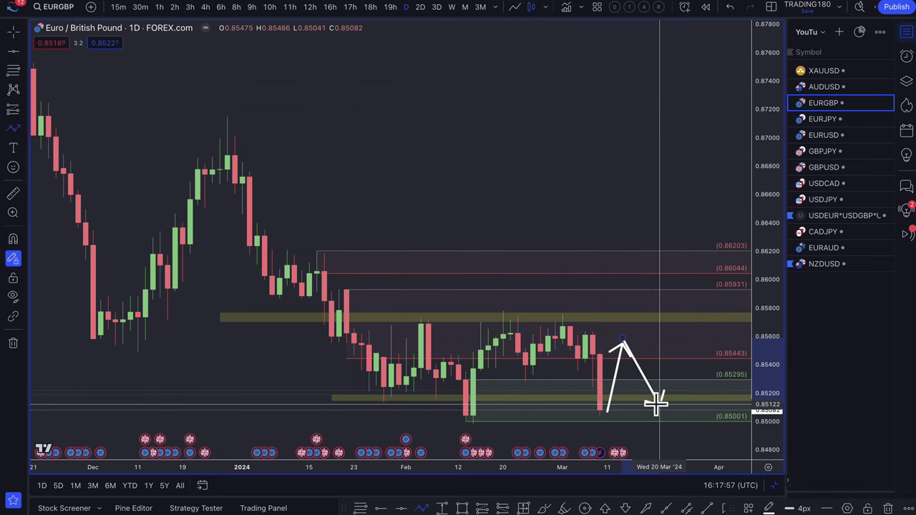
left_click(657, 404)
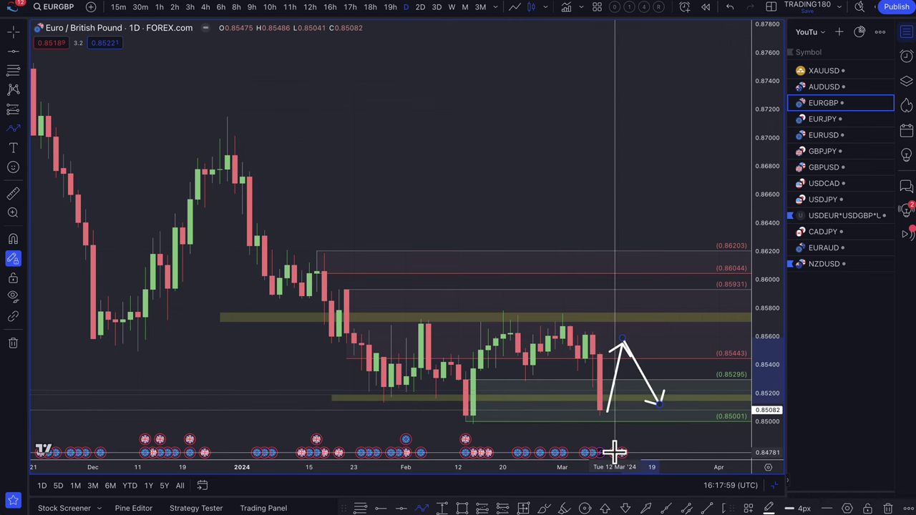
mouse_move(617, 453)
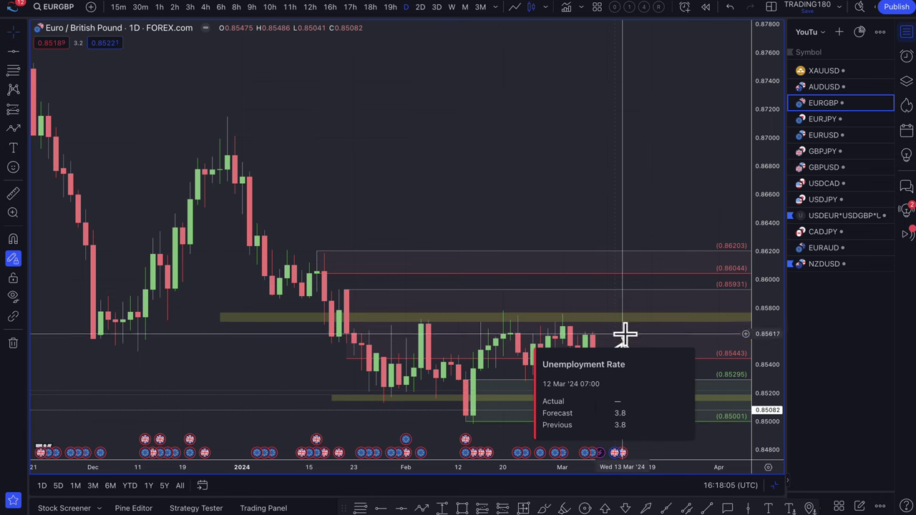
scroll(651, 345, "up", 2)
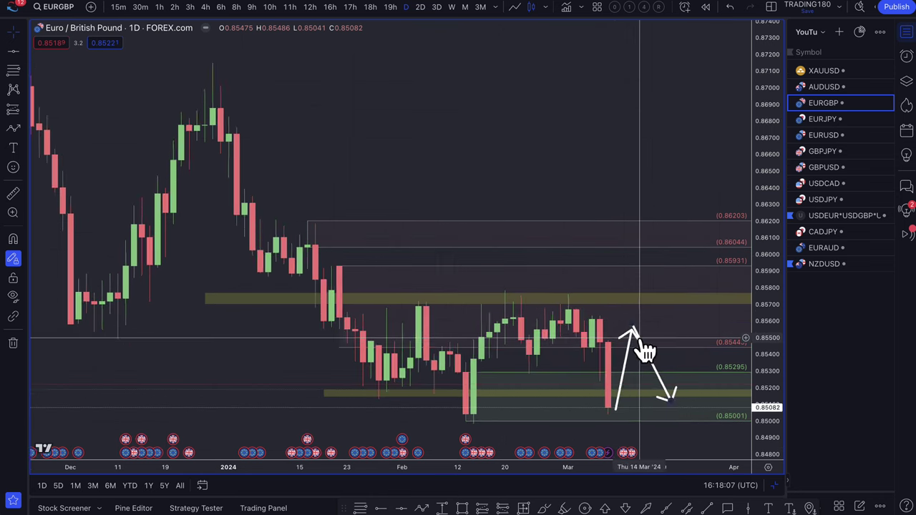
scroll(646, 351, "up", 3)
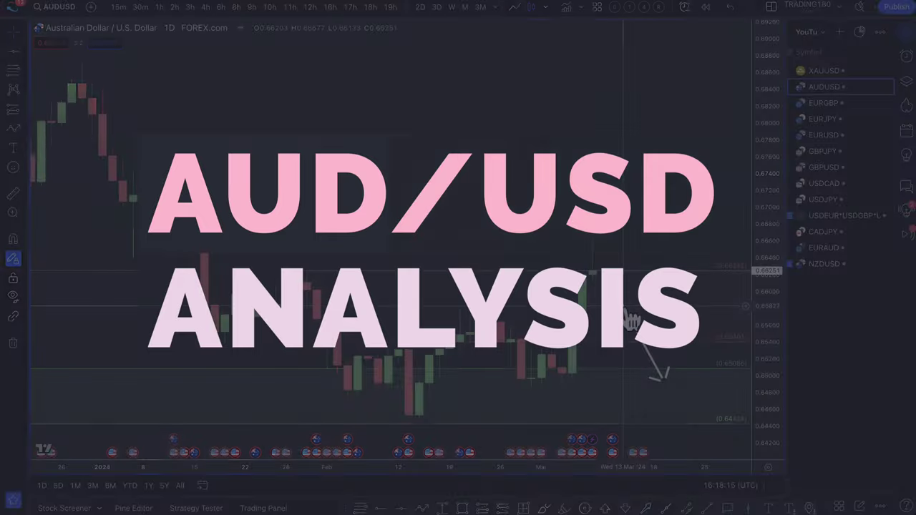
- On the AUDUSD daily chart, delete the old projected path and draw a zone at 0.66859–0.67458 with the 1. SUPPLY template
key("Delete")
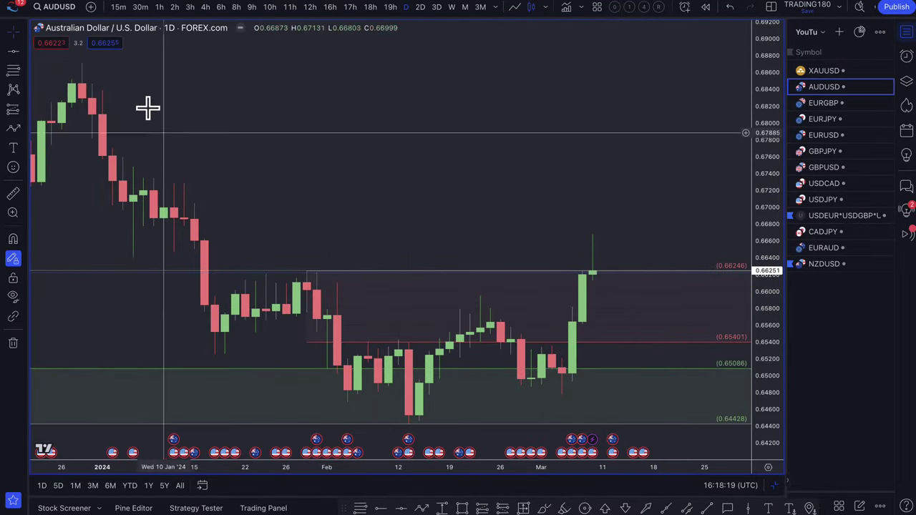
left_click(13, 130)
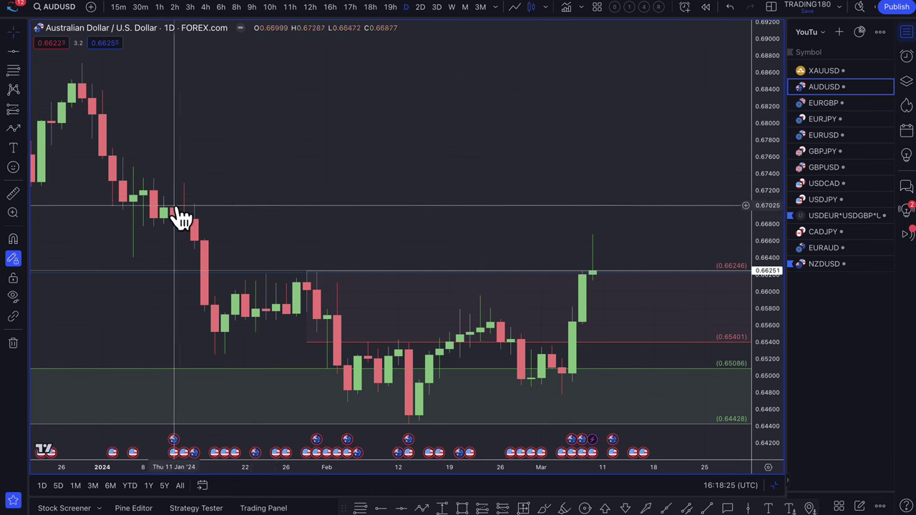
left_click(13, 70)
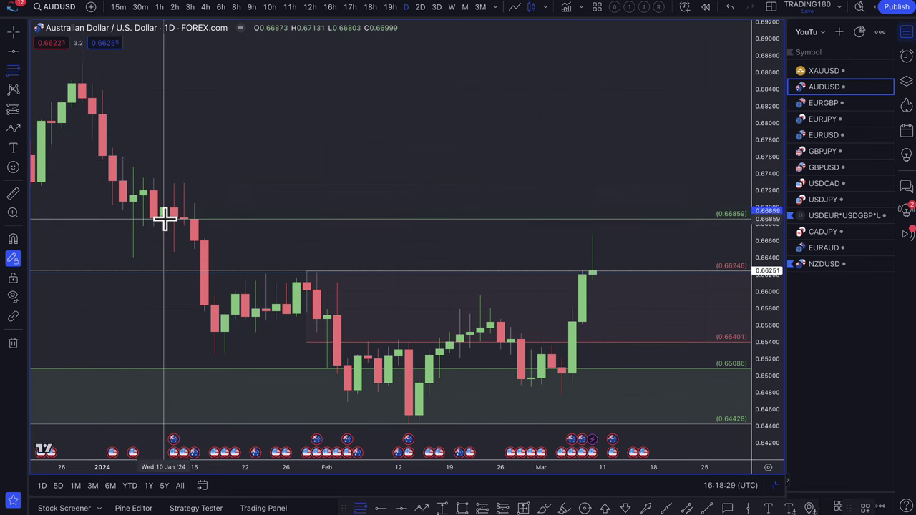
left_click_drag(164, 219, 133, 170)
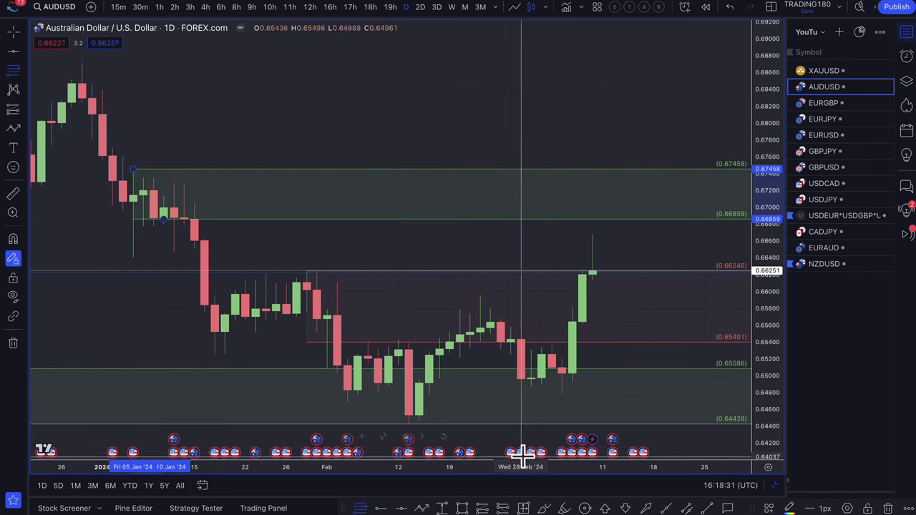
left_click(768, 508)
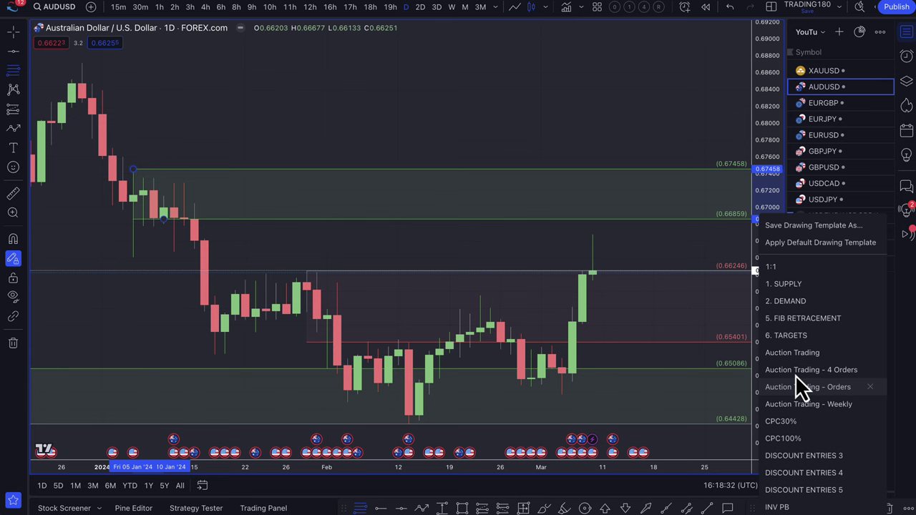
left_click(800, 286)
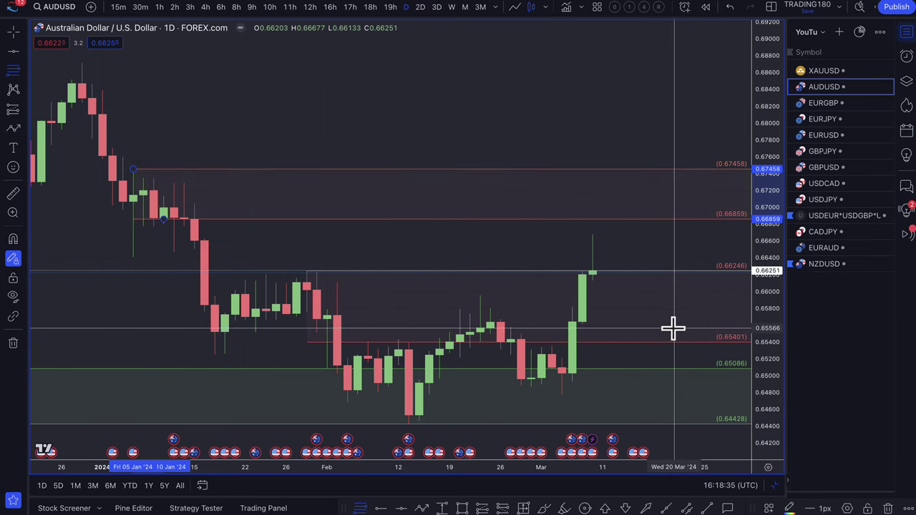
- Draw an AUDUSD projected path from about 0.662 down to about 0.650, then up to about 0.658 on 19 March
scroll(673, 327, "down", 3)
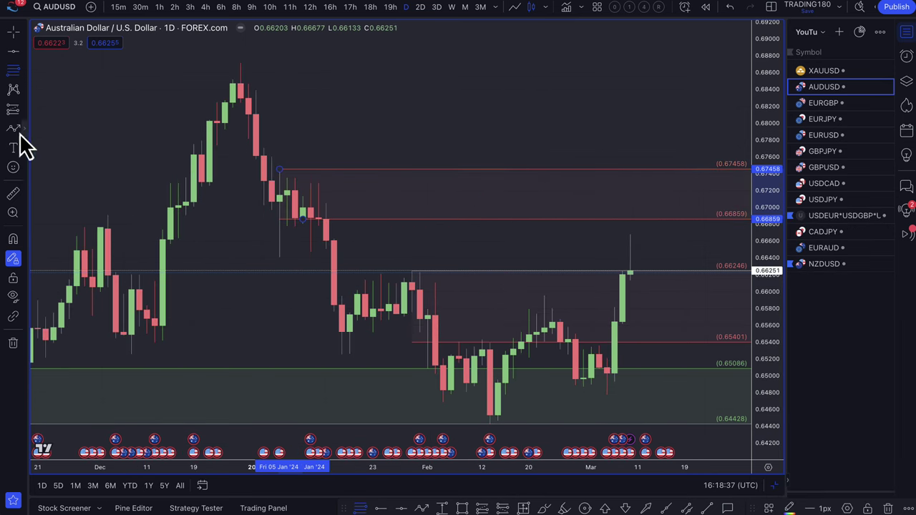
left_click(14, 129)
left_click(637, 273)
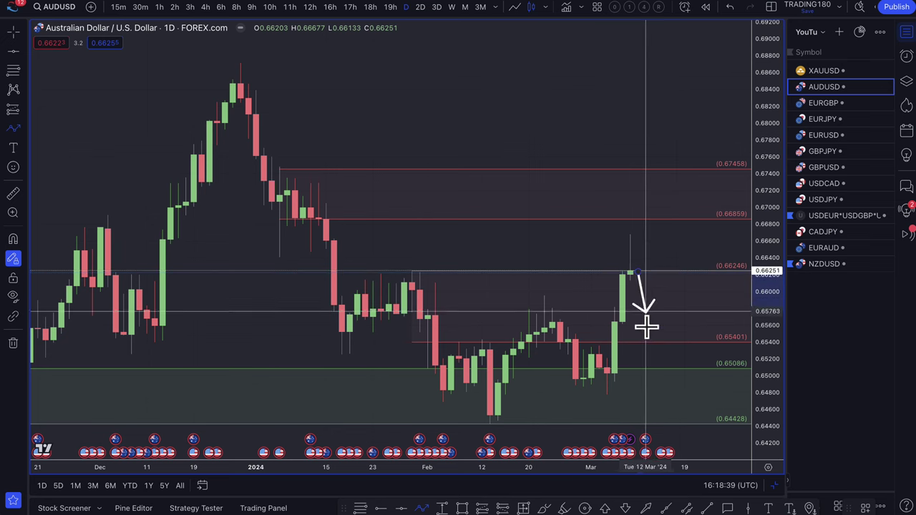
left_click(653, 373)
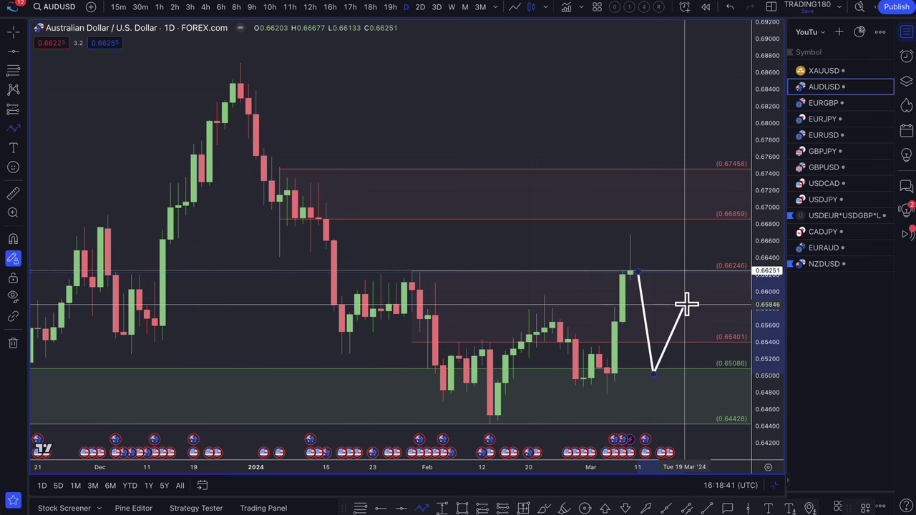
double_click(686, 304)
- Lower the AUDUSD path's trough to about 0.6456 inside the demand zone and move its starting point onto the 8 March candle
scroll(594, 351, "down", 3)
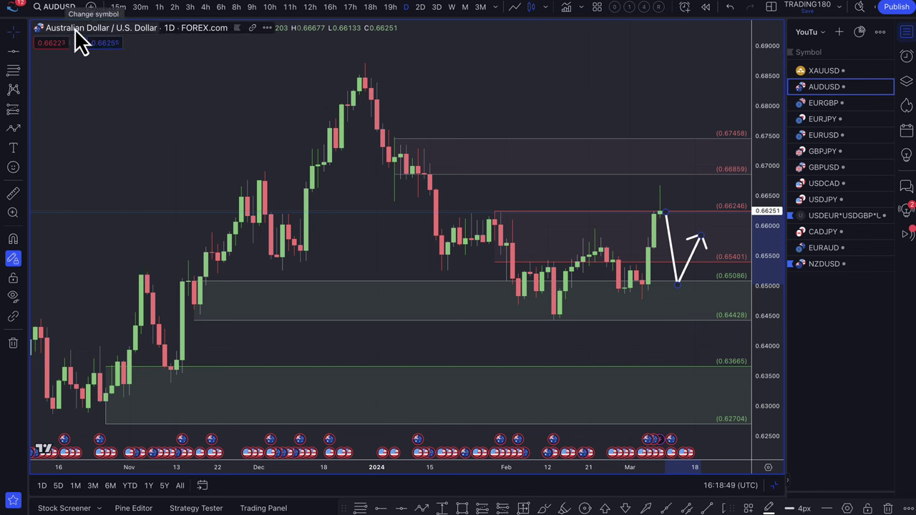
scroll(322, 186, "right", 3)
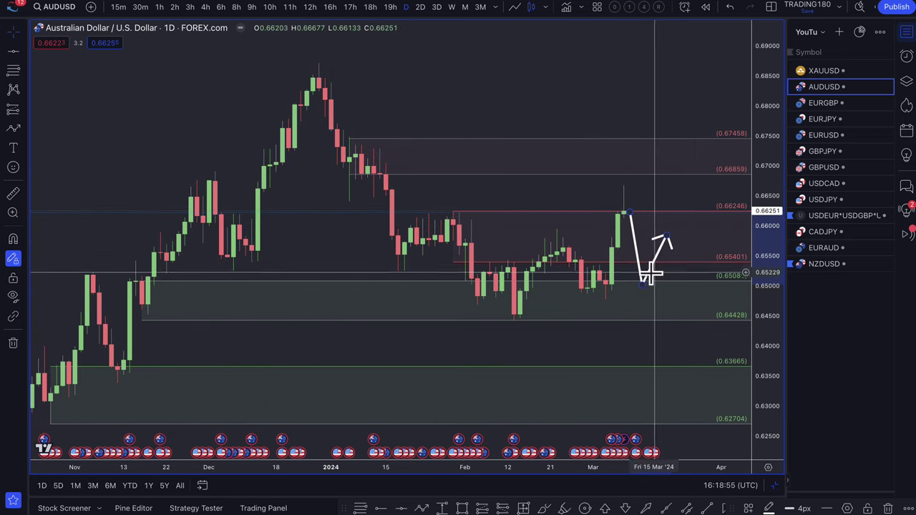
left_click_drag(643, 281, 641, 283)
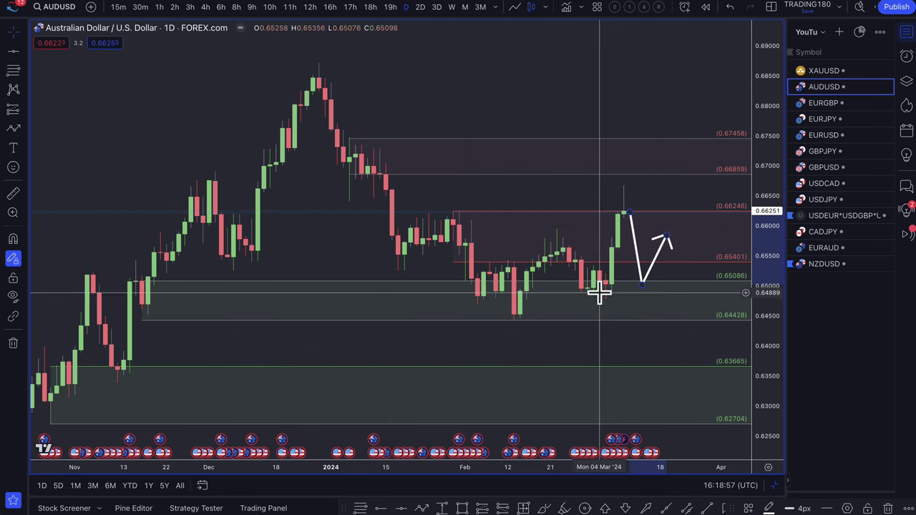
left_click_drag(642, 282, 643, 313)
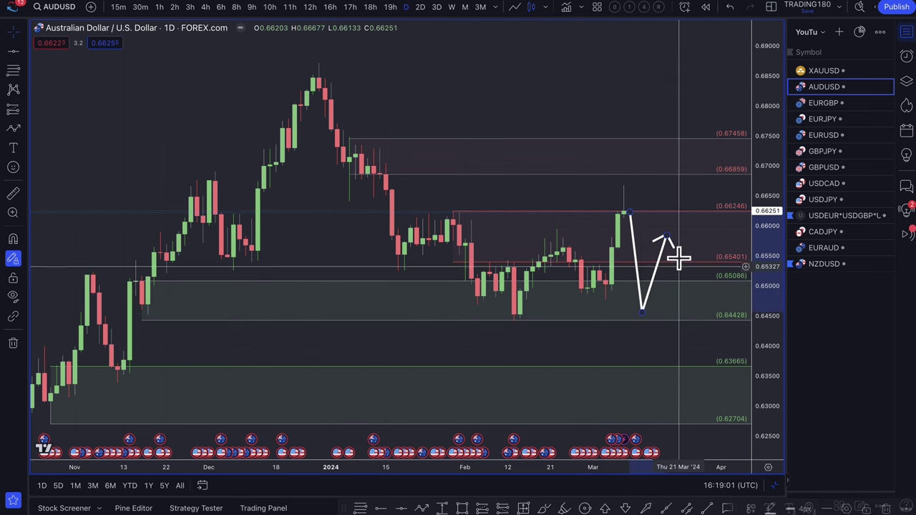
left_click(655, 195)
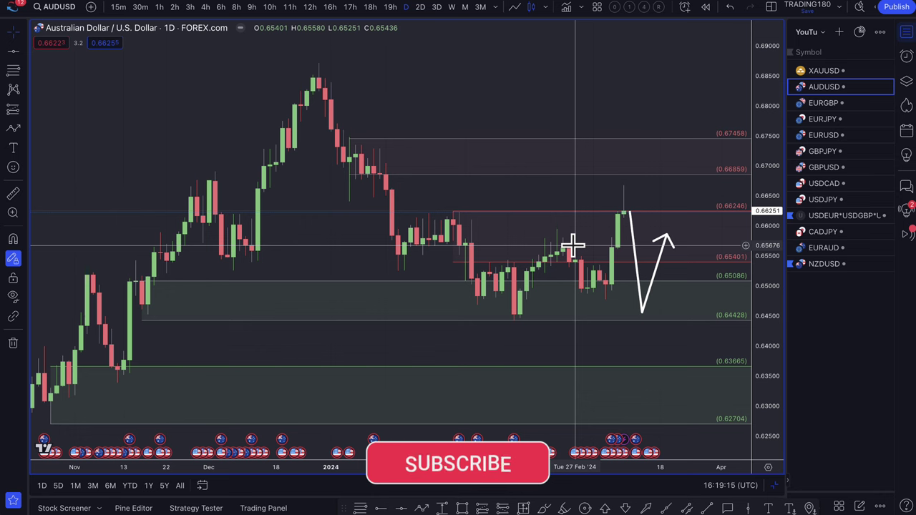
left_click(625, 215)
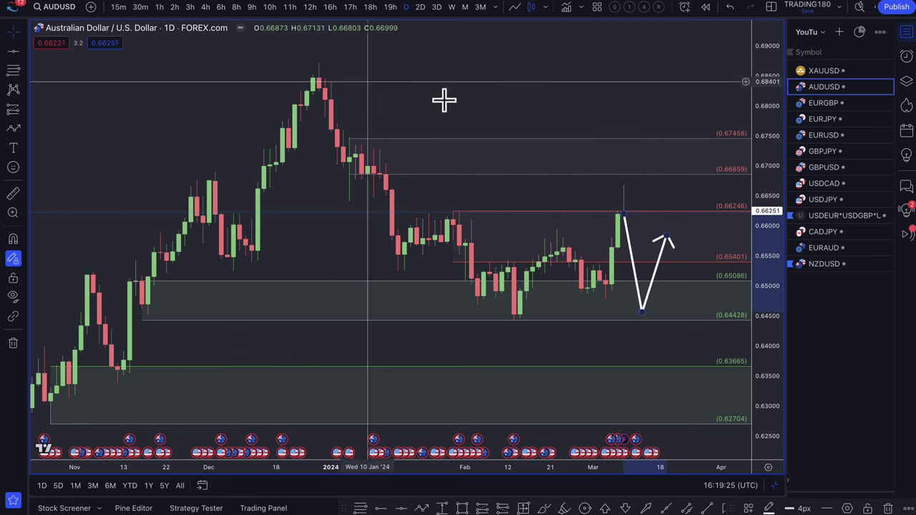
left_click(675, 262)
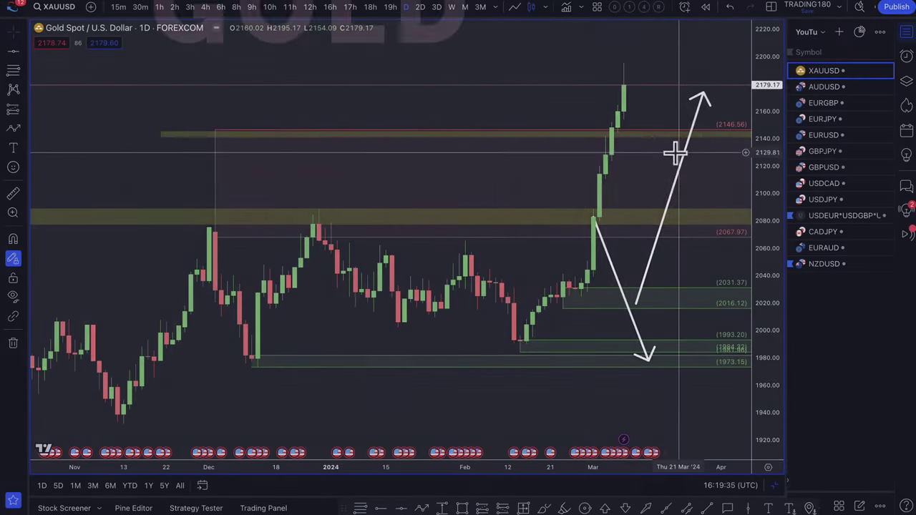
- Delete the old rising and falling projected arrows from the XAUUSD daily chart
key("Delete")
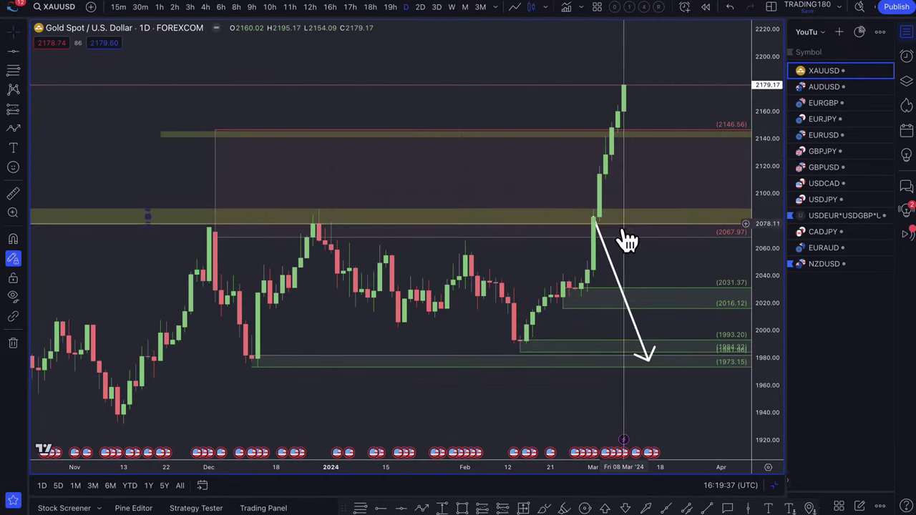
left_click(607, 253)
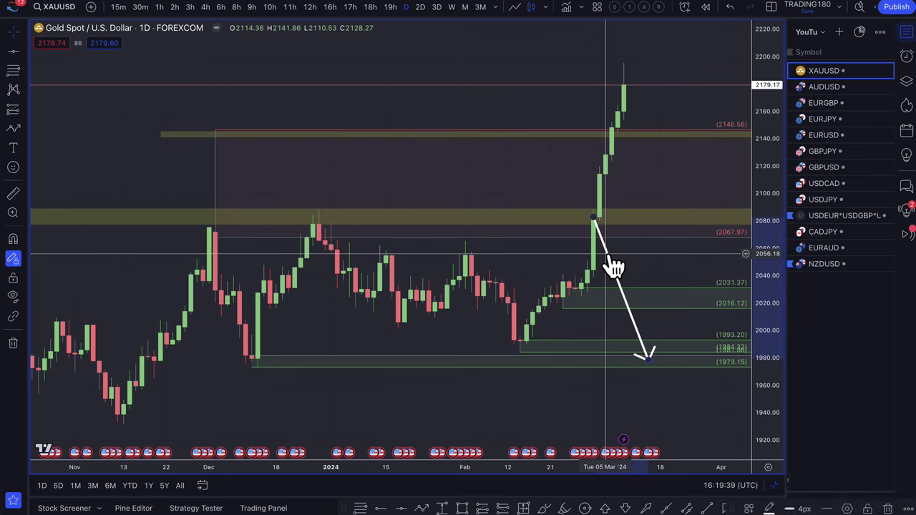
key("Delete")
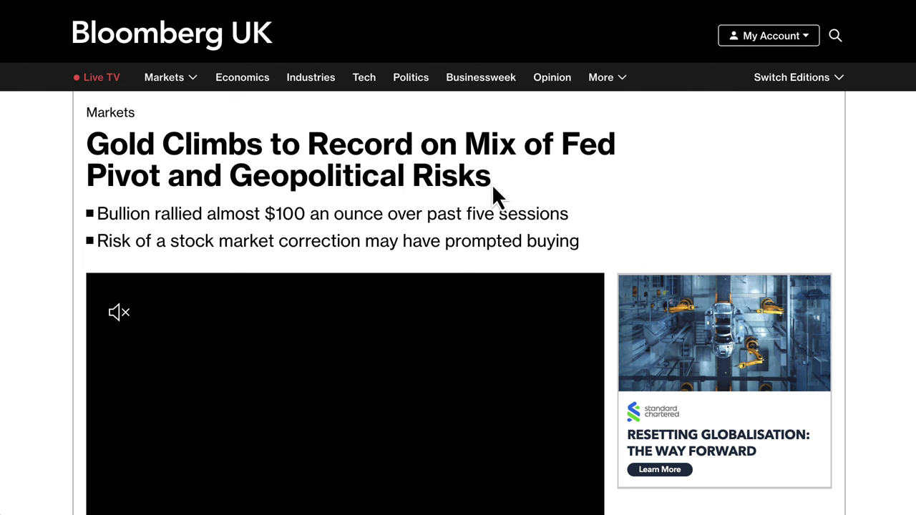
- Read Bloomberg's article on gold's record climb and the headline and summary of ING's Commodities Feed on China's gold buying in February
scroll(501, 214, "down", 5)
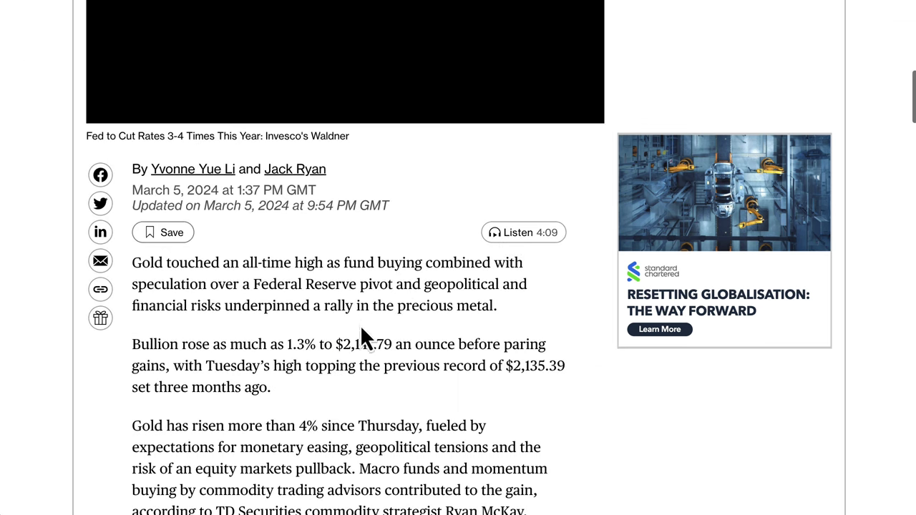
left_click(301, 1)
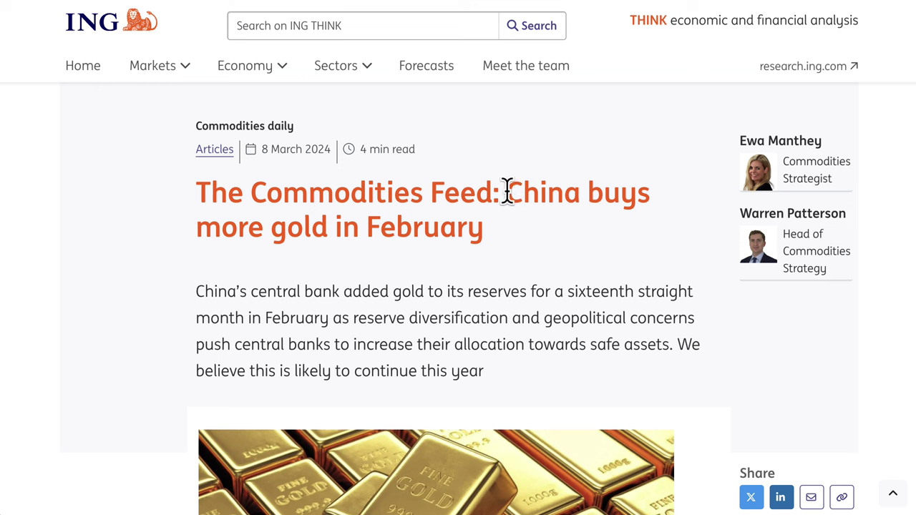
left_click_drag(507, 192, 476, 232)
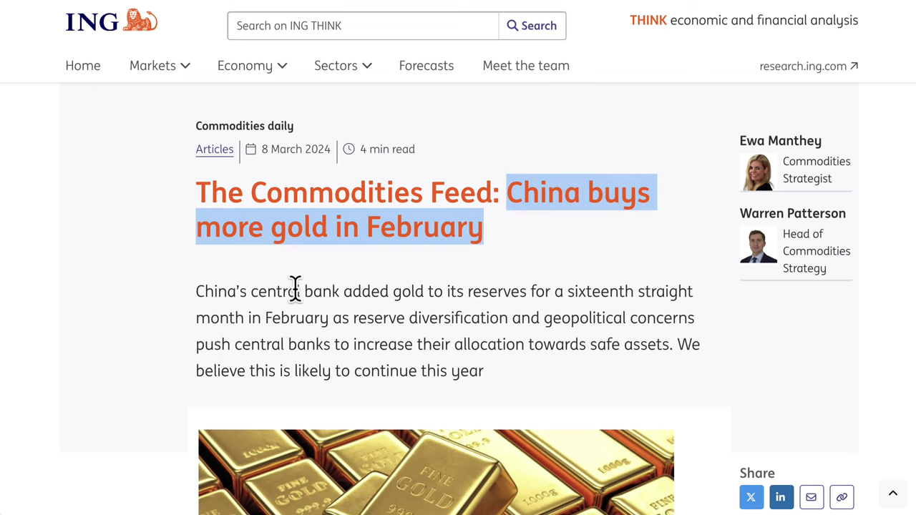
left_click_drag(224, 295, 455, 299)
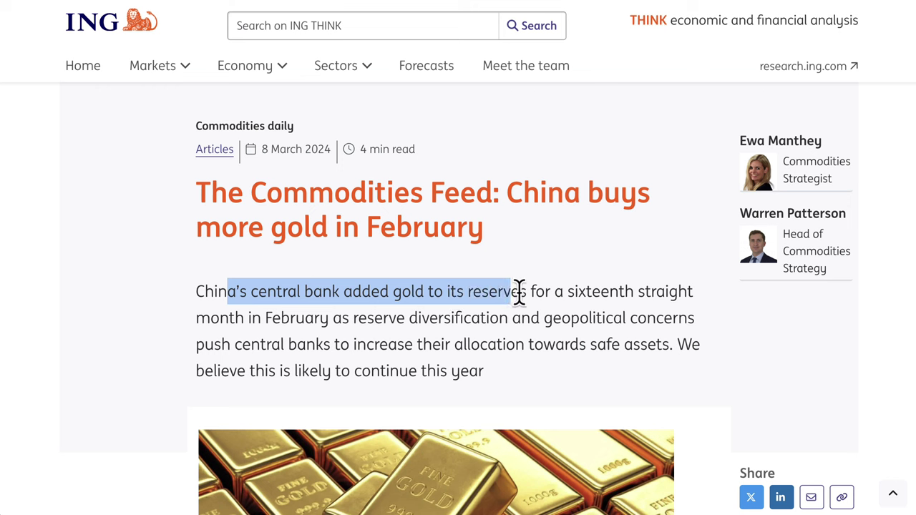
left_click_drag(633, 292, 288, 344)
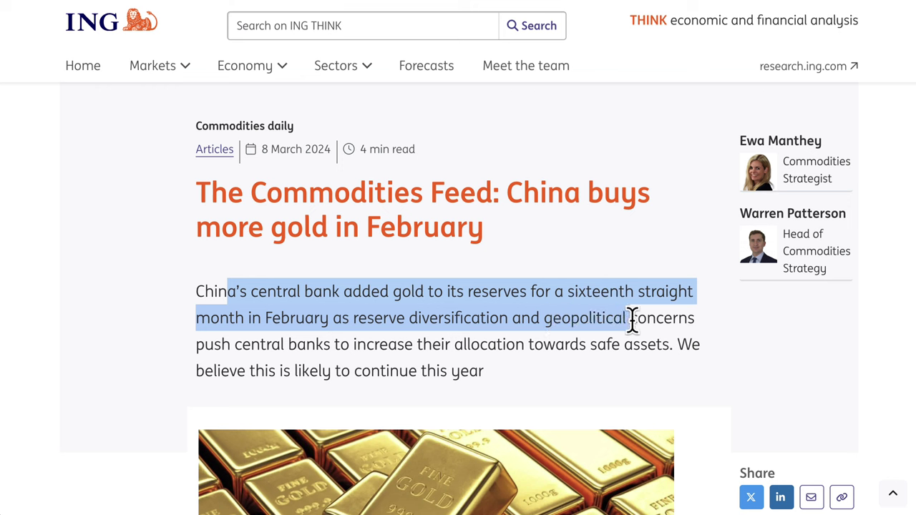
left_click_drag(689, 320, 383, 344)
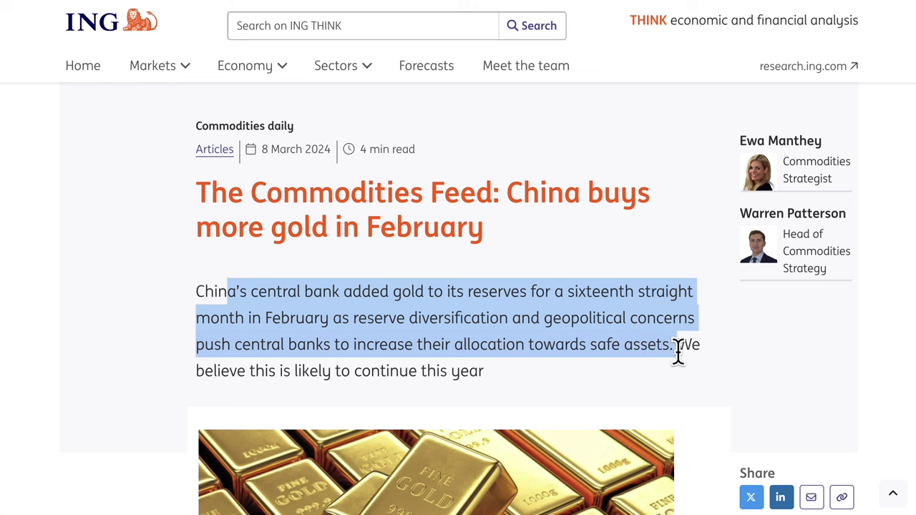
left_click_drag(678, 351, 498, 385)
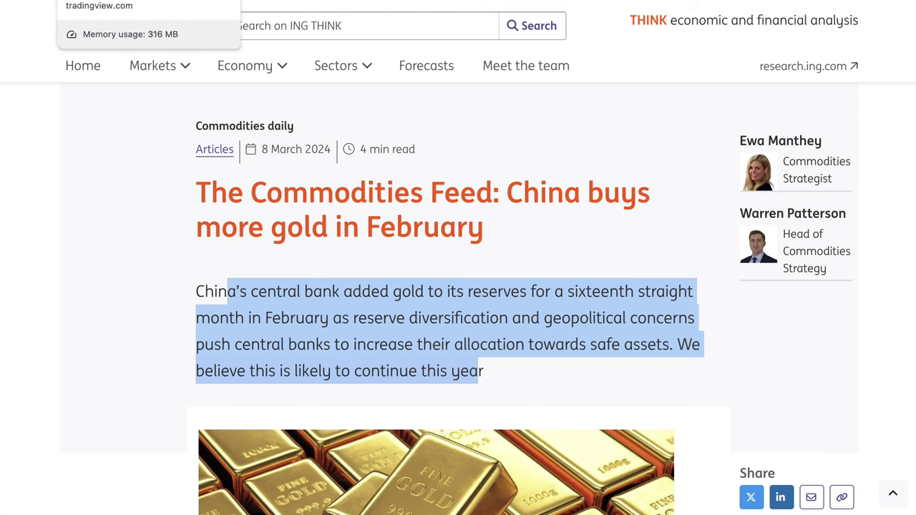
- Return to the TradingView gold chart and delete the 2067.97–2146.56 supply zone and both yellow zones
left_click(72, 1)
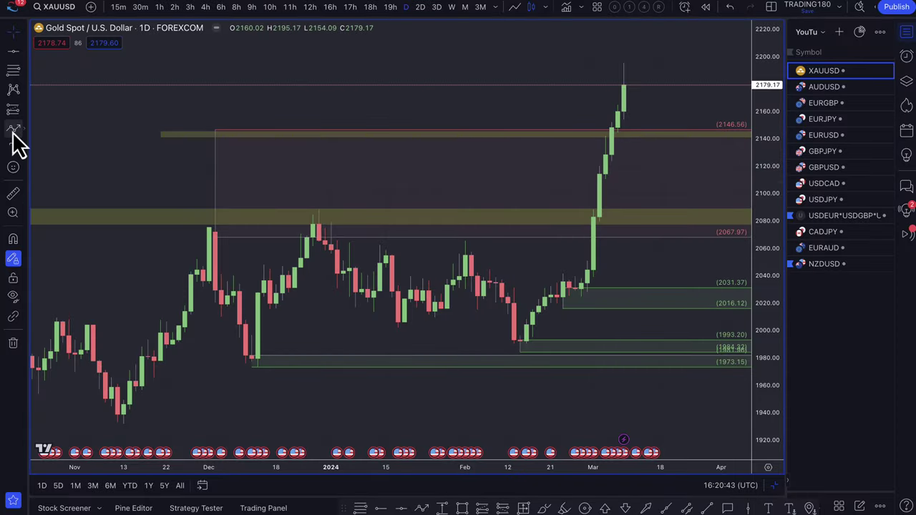
scroll(492, 280, "down", 5)
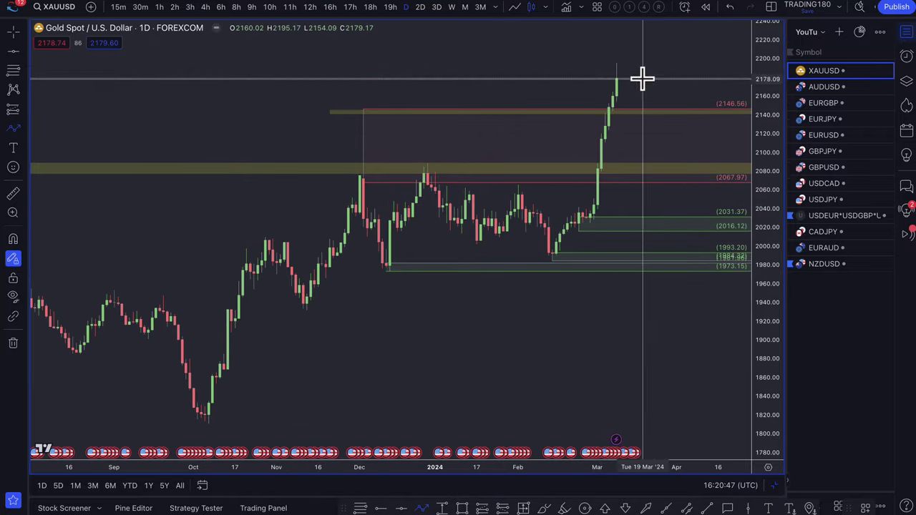
scroll(626, 188, "up", 3)
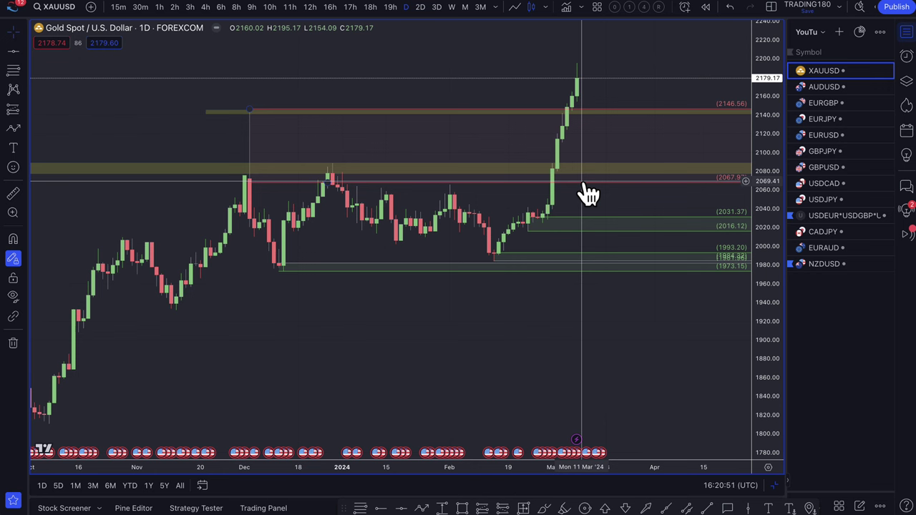
left_click(587, 193)
left_click_drag(585, 191, 610, 175)
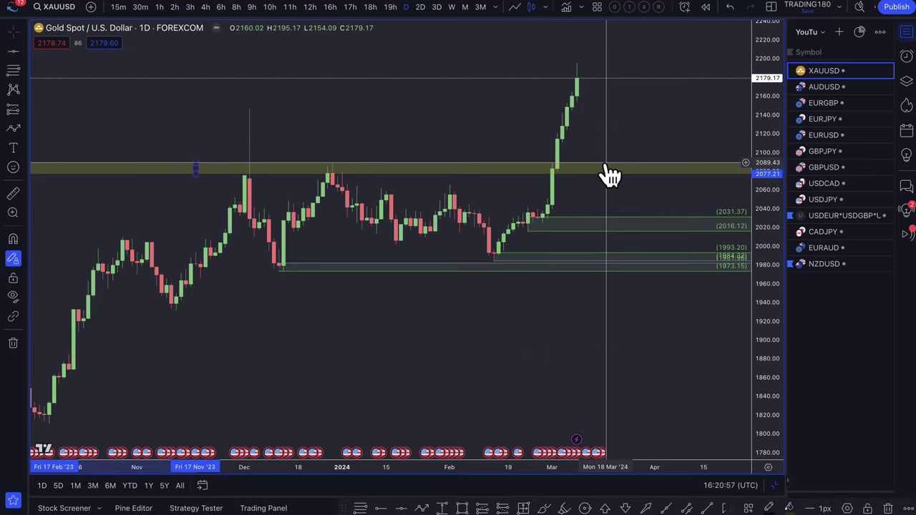
key("Delete")
- Draw a gold projected path from about 2179 down to about 2058, up to about 2183, then down to about 2084 on 2 April
scroll(552, 127, "down", 4)
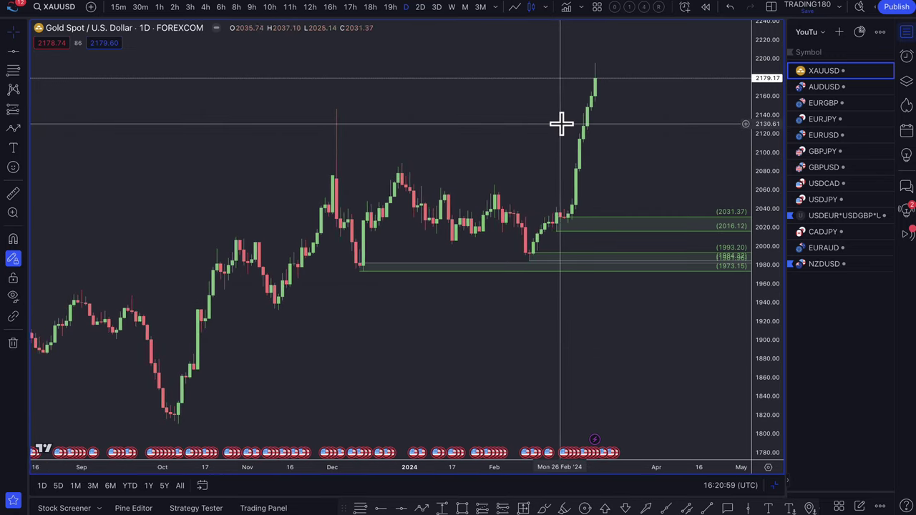
scroll(562, 124, "down", 5)
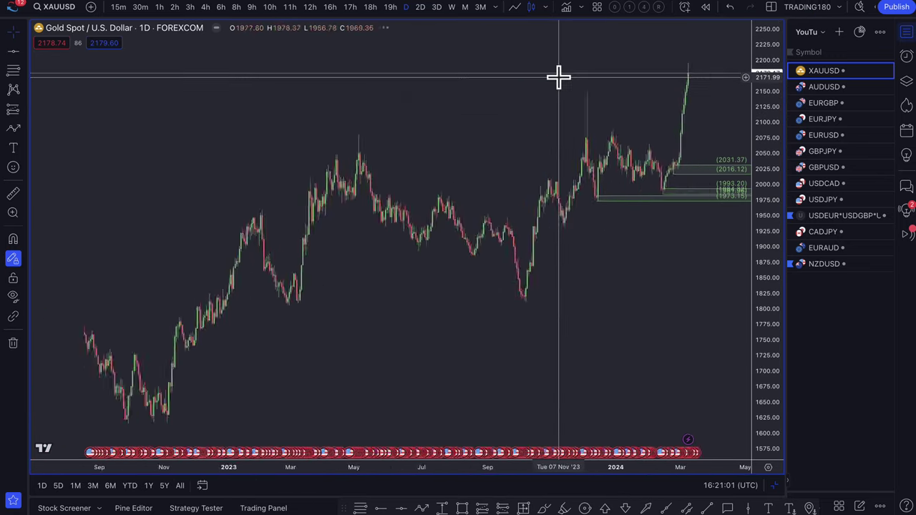
scroll(558, 76, "down", 10)
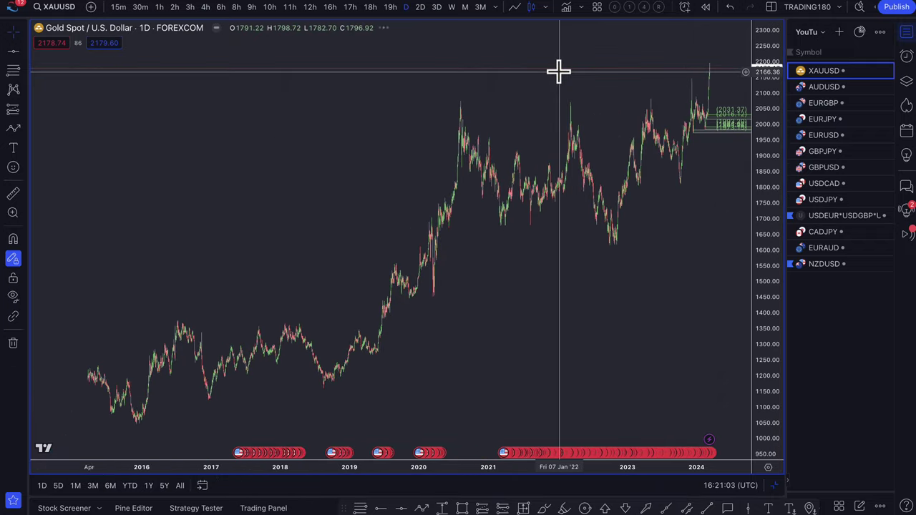
scroll(559, 70, "up", 10)
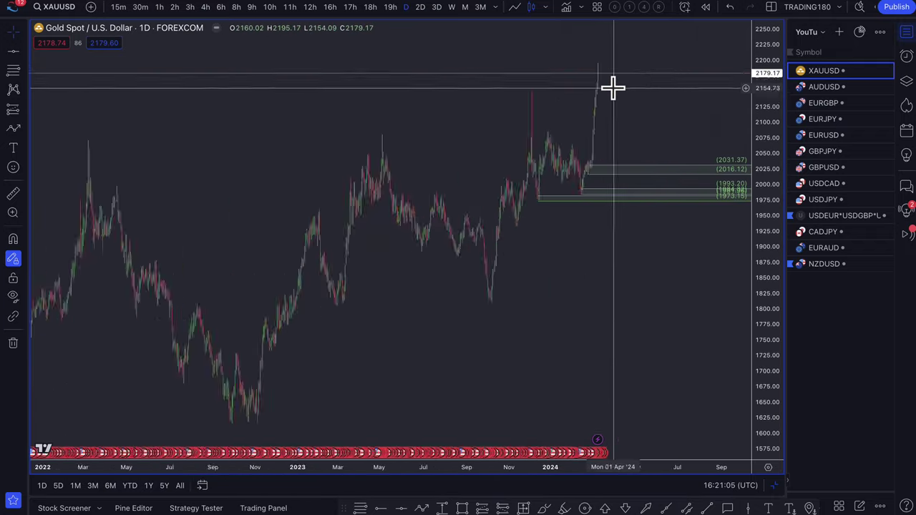
scroll(526, 70, "up", 6)
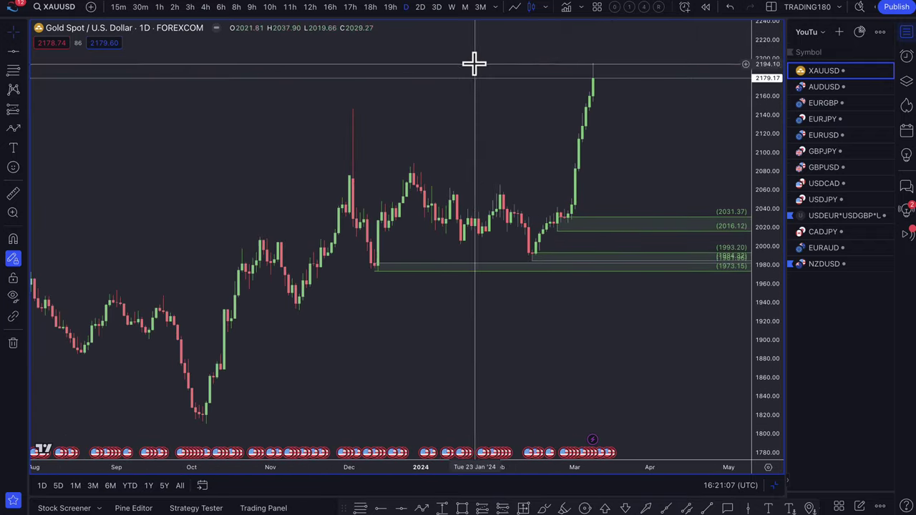
scroll(541, 77, "up", 4)
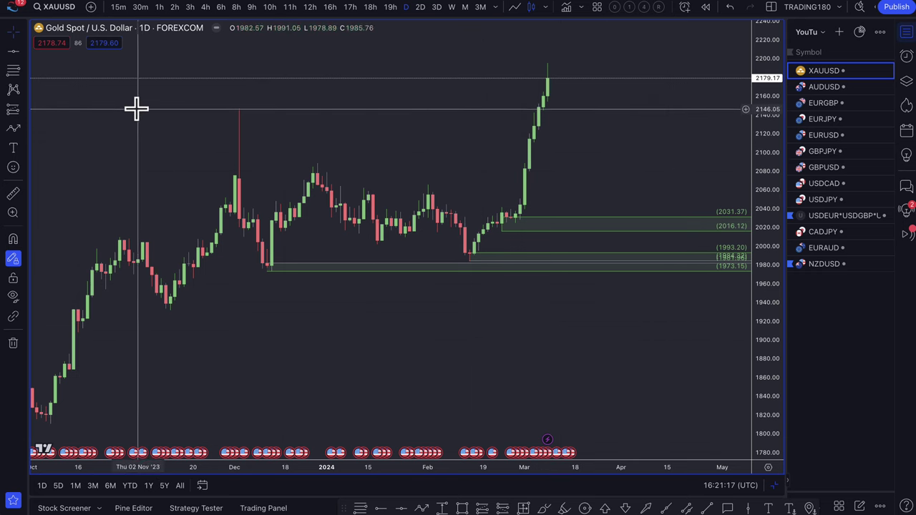
left_click(12, 131)
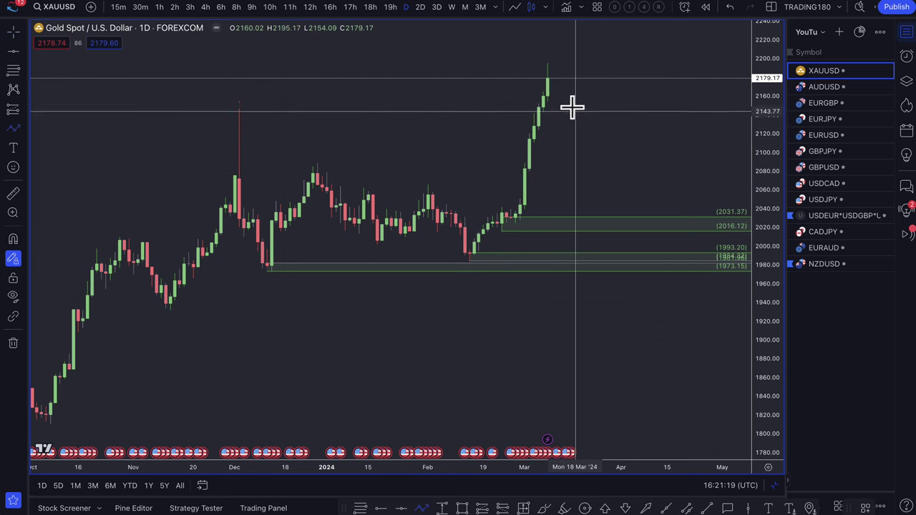
left_click(550, 78)
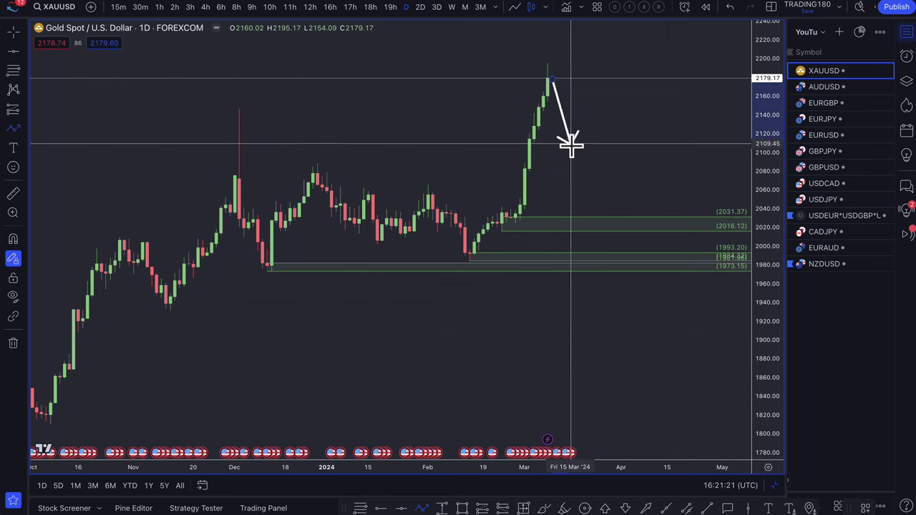
left_click(570, 191)
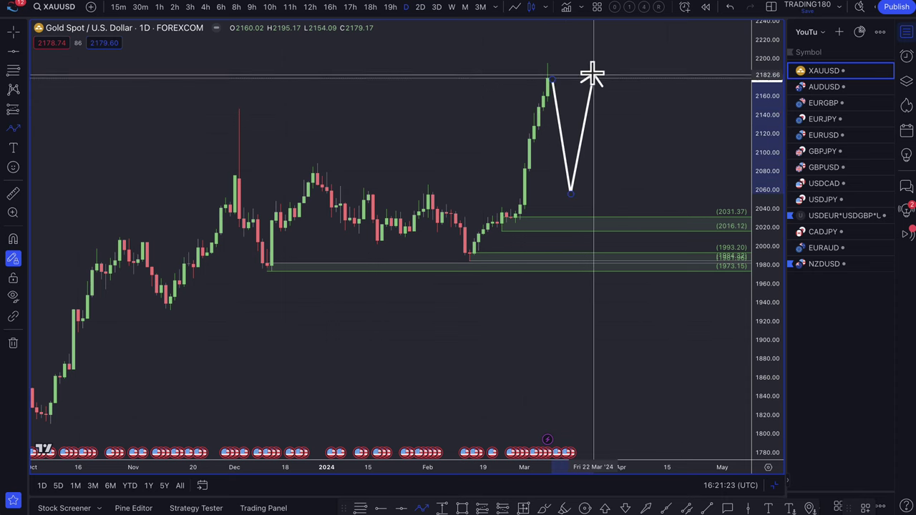
left_click(592, 73)
double_click(626, 167)
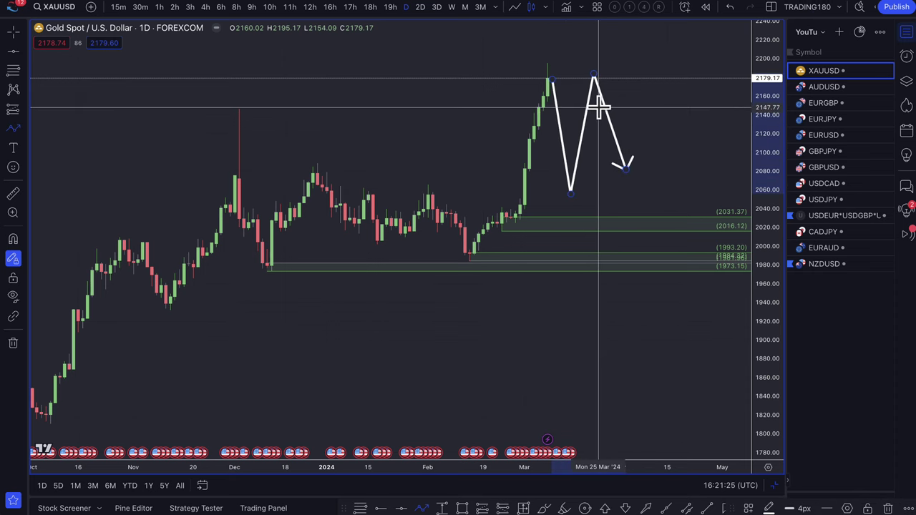
- Reshape the gold path with its trough at about 2150, its peak at about 2230 on 18 March and its end at about 2150
left_click_drag(571, 192, 570, 29)
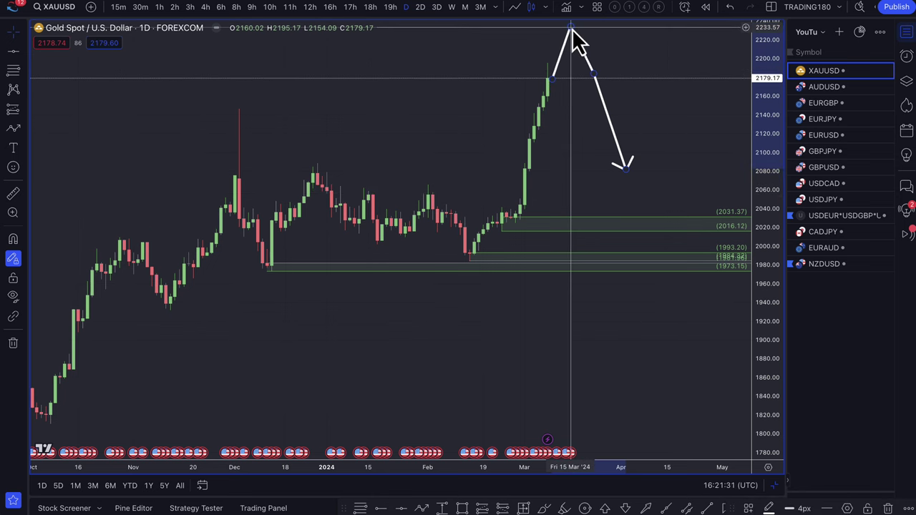
mouse_move(571, 32)
left_mouse_down()
mouse_move(570, 106)
mouse_move(577, 32)
left_mouse_up()
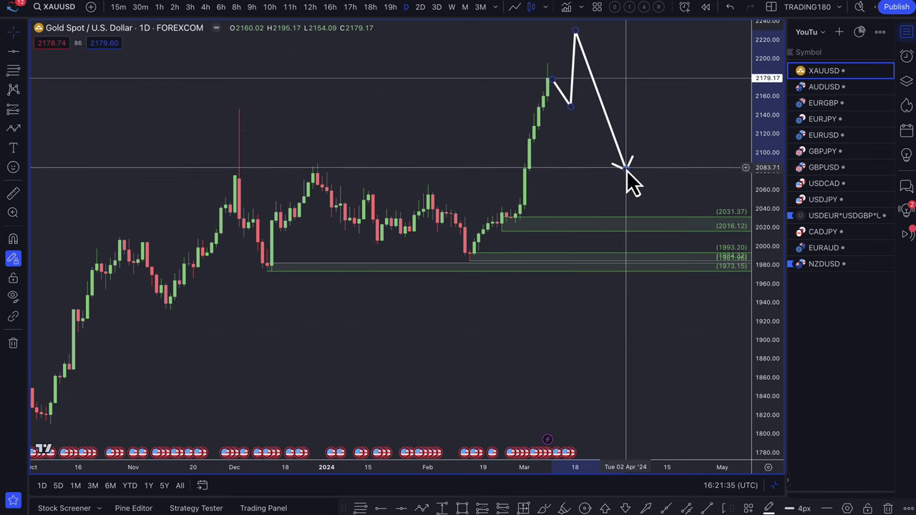
left_click_drag(627, 167, 604, 107)
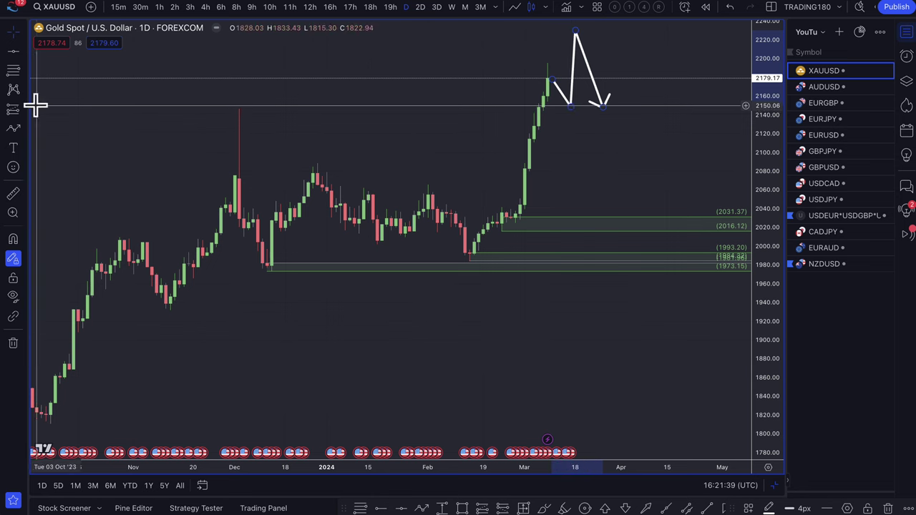
- Add a separate rising gold path beside the first one, from about 2147 up to about 2227 in early April
left_click(13, 128)
left_click(622, 107)
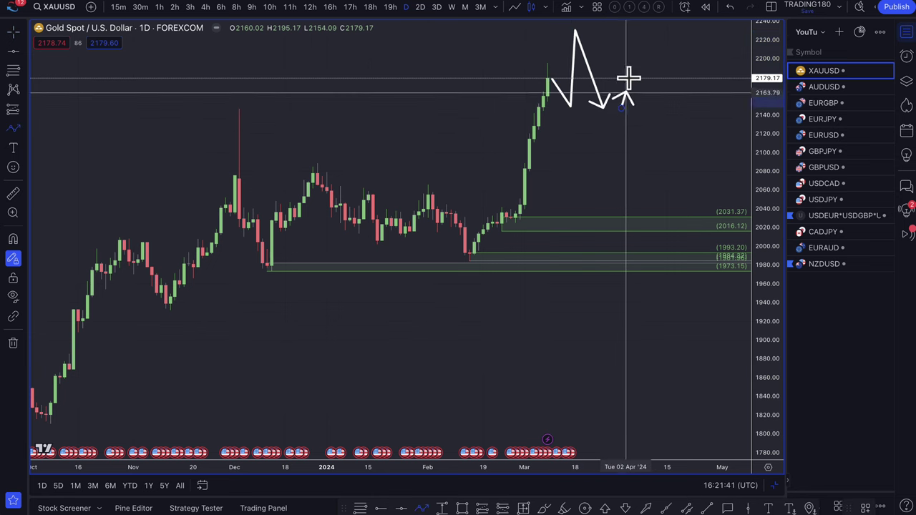
double_click(639, 33)
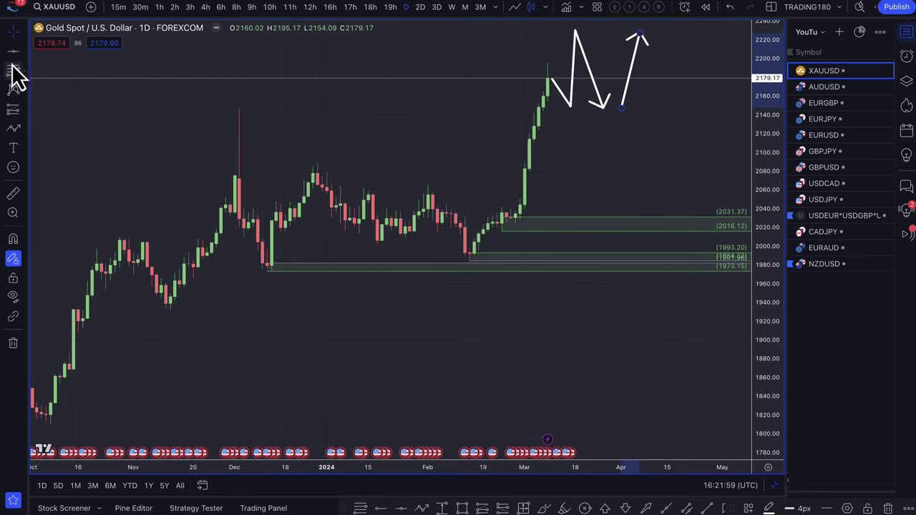
- Mark gold's December spike high with a horizontal line at 2147.20 and delete both projected paths
left_click(208, 107)
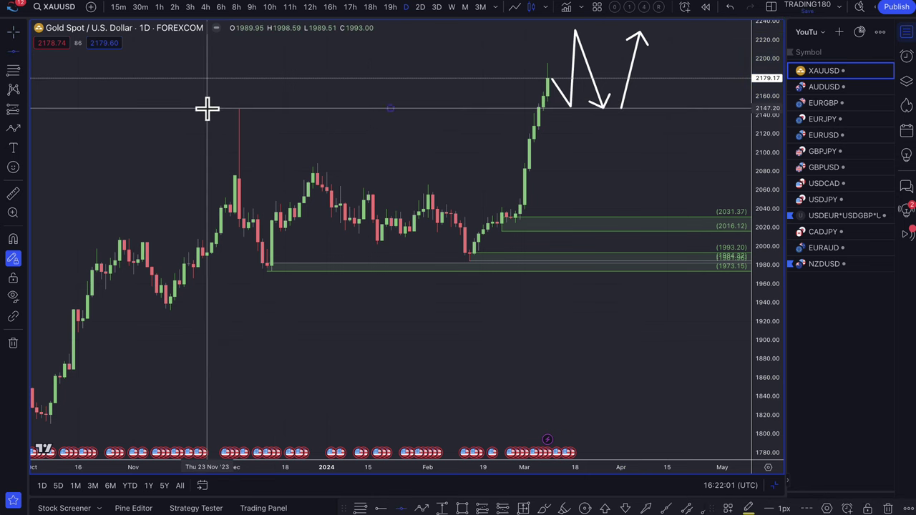
left_click(576, 106)
key("Delete")
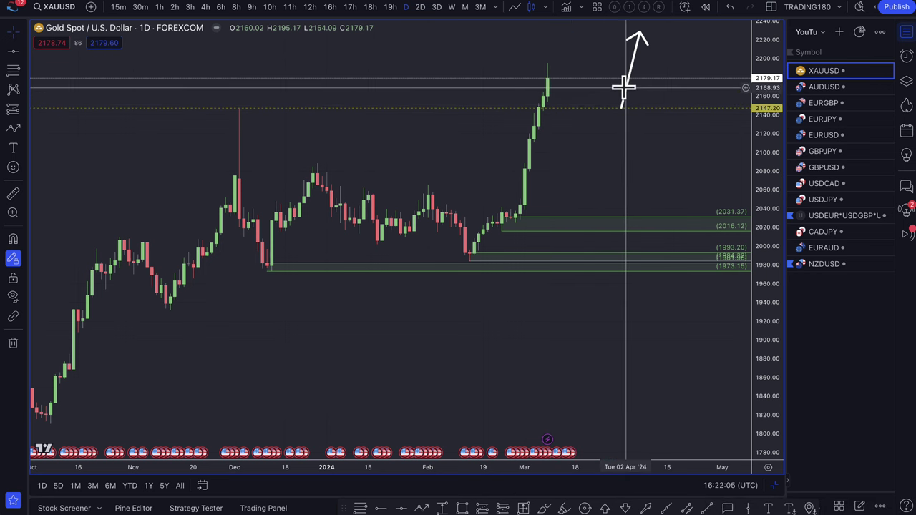
left_click(629, 100)
key("Delete")
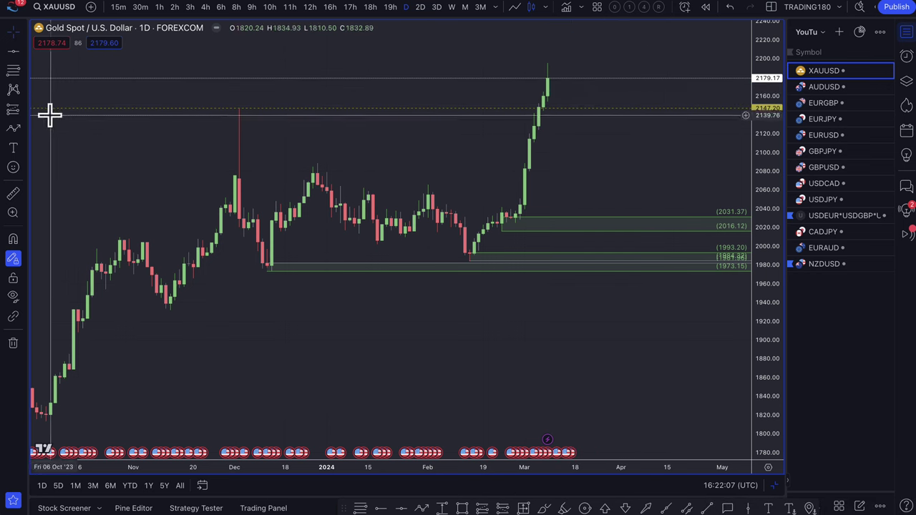
left_click(13, 129)
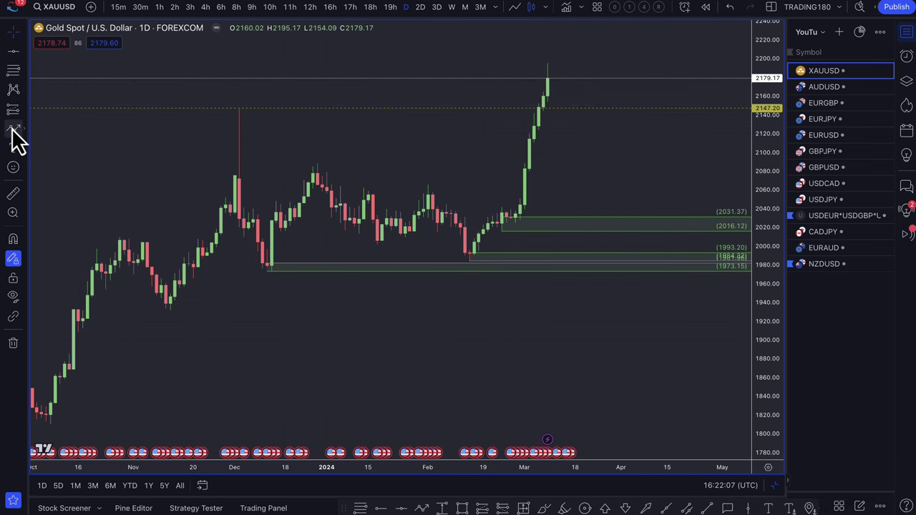
left_click(551, 78)
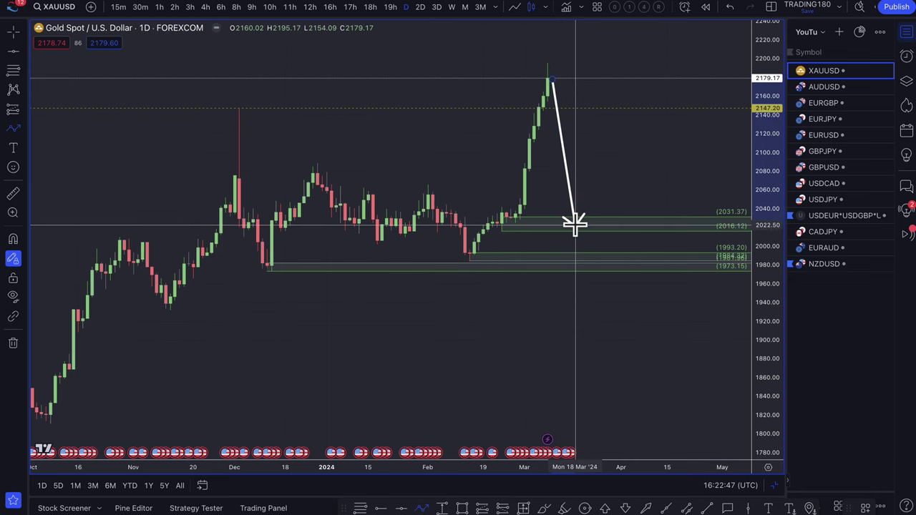
key("Escape")
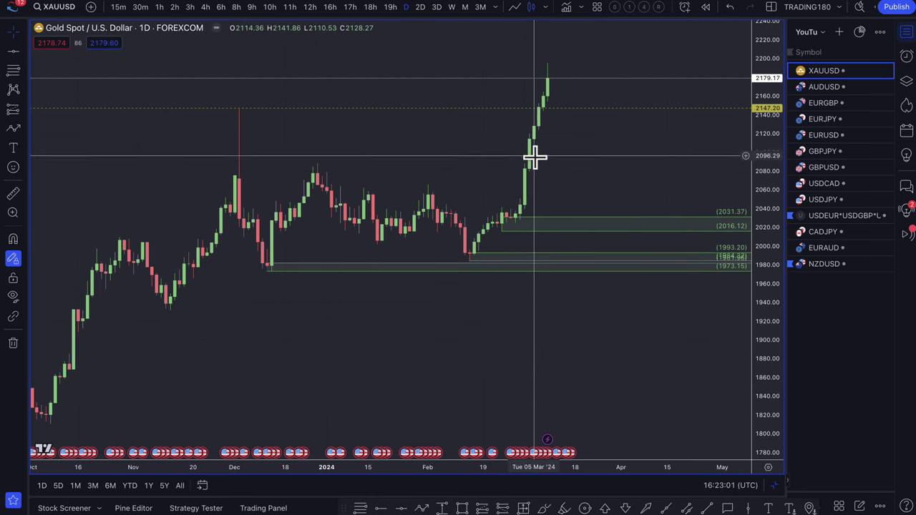
- Draw a gold projected path from about 2187 down to about 2145, up to about 2233, back to about 2145 and ending near 2204
scroll(551, 170, "down", 3)
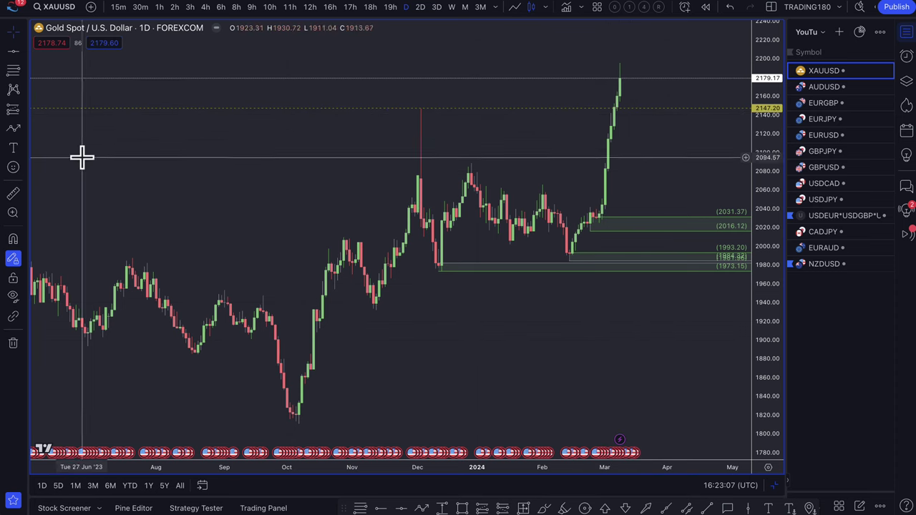
left_click(14, 131)
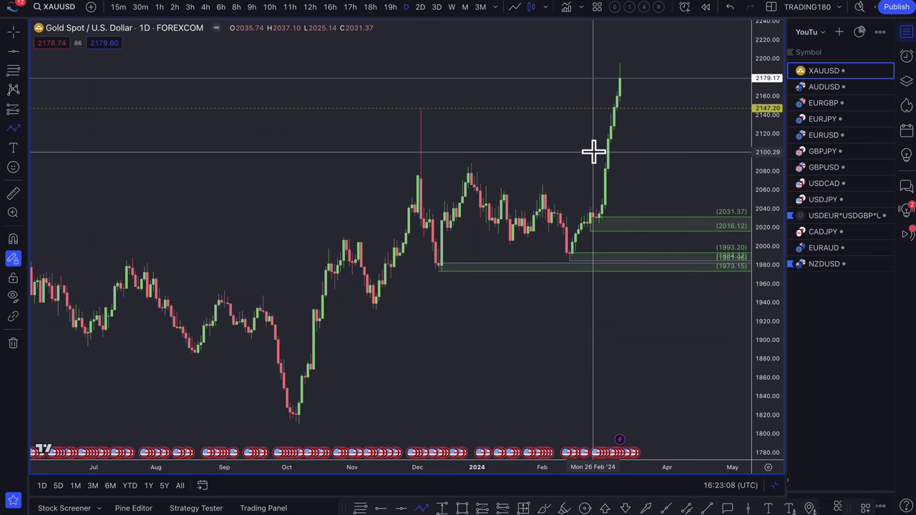
left_click(619, 70)
left_click(634, 108)
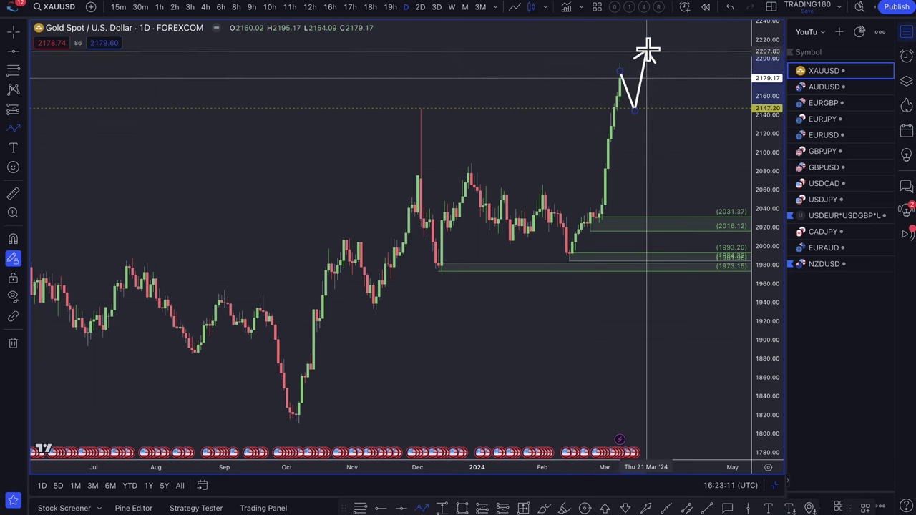
left_click(652, 28)
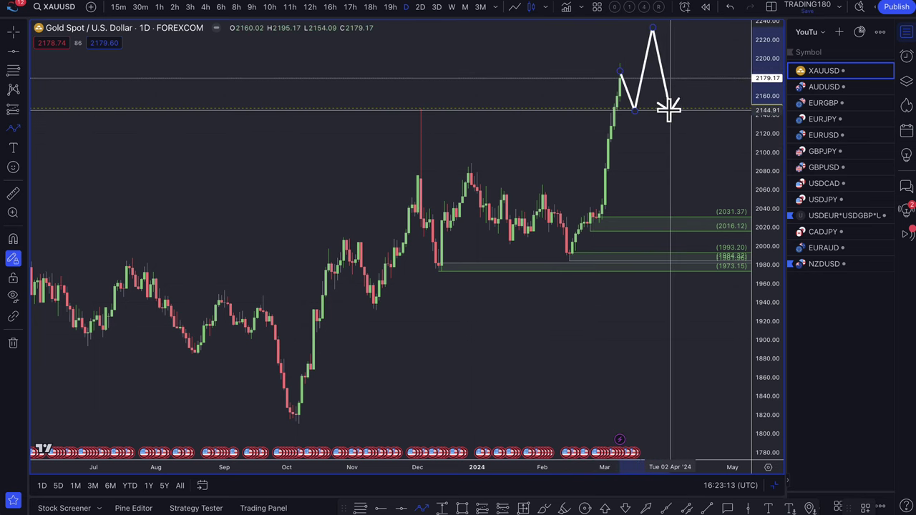
left_click(669, 108)
double_click(688, 54)
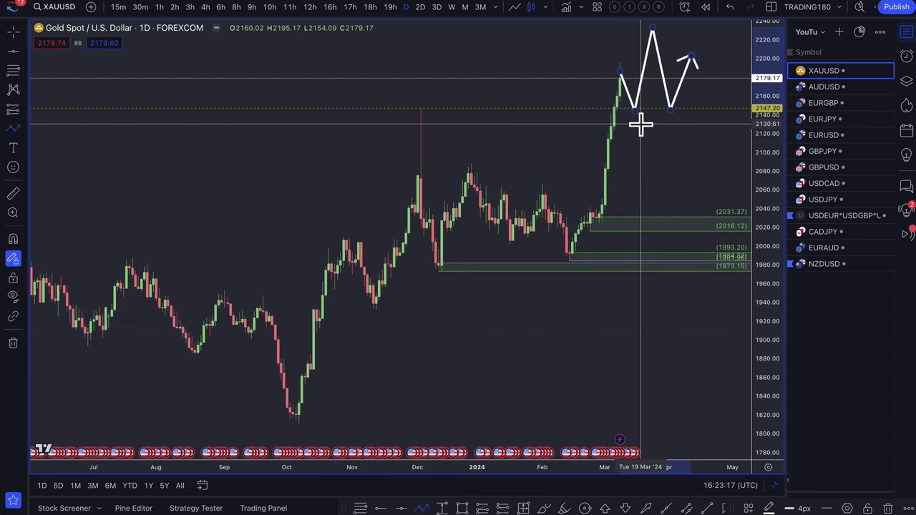
- Draw a second, deeper gold path from about 2174 through about 2070, 2123, 2041, 2163 and 2041, ending at about 2130
left_click(620, 81)
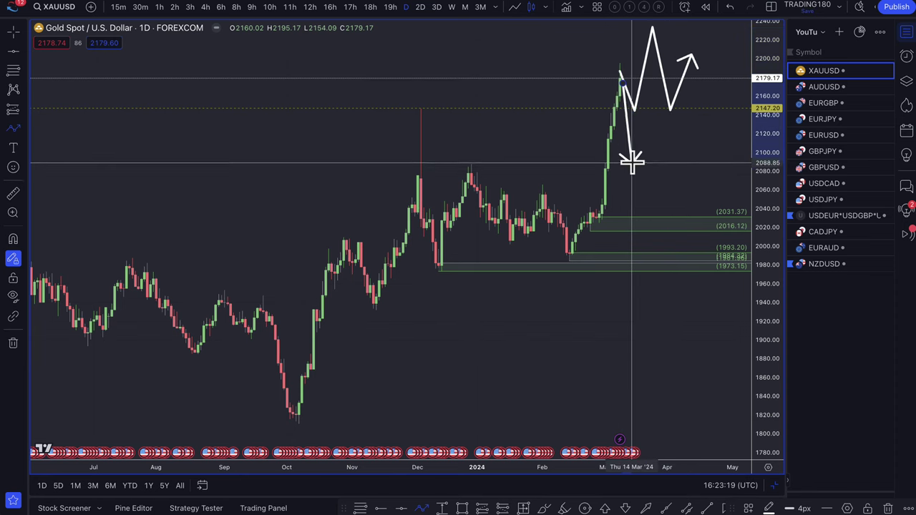
left_click(634, 178)
left_click(646, 131)
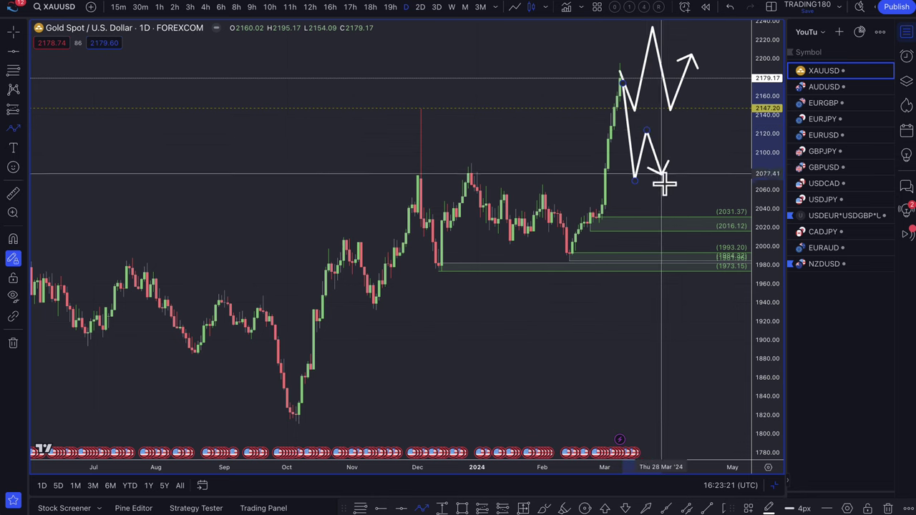
left_click(669, 207)
left_click(694, 93)
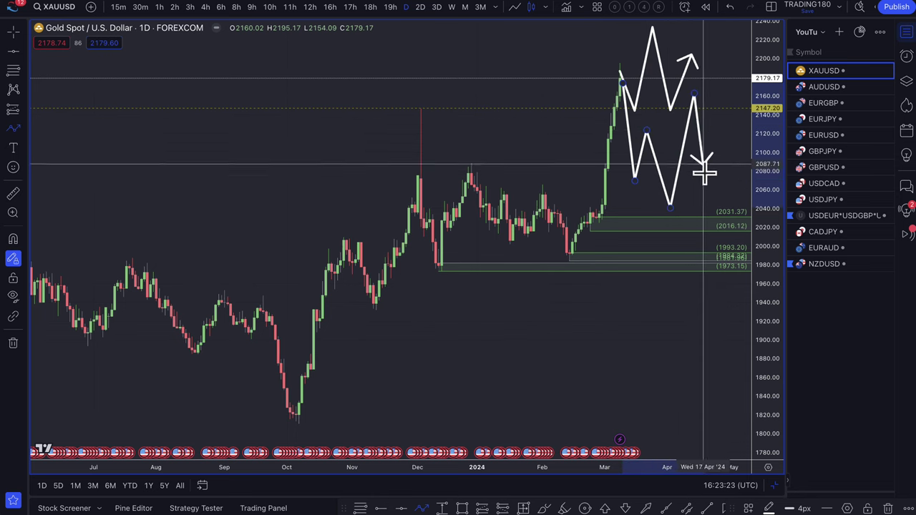
left_click(708, 207)
left_click(717, 126)
double_click(727, 135)
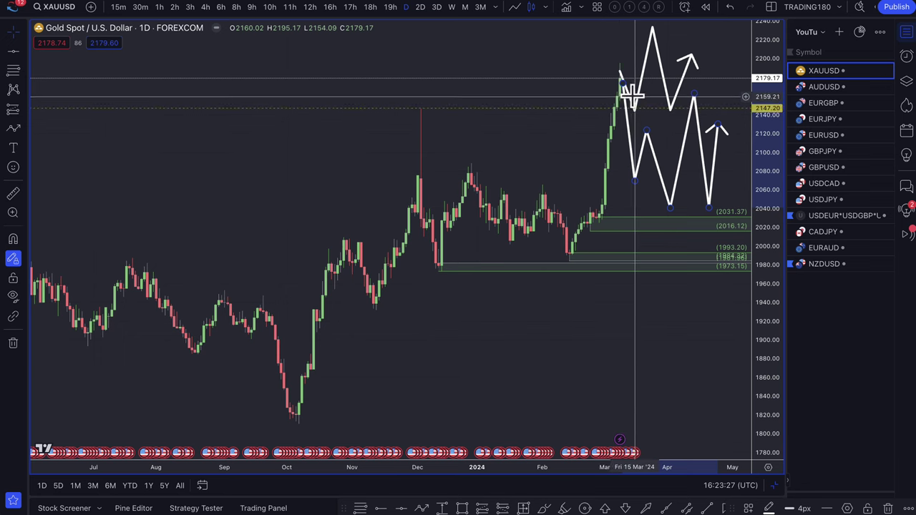
scroll(636, 112, "up", 3)
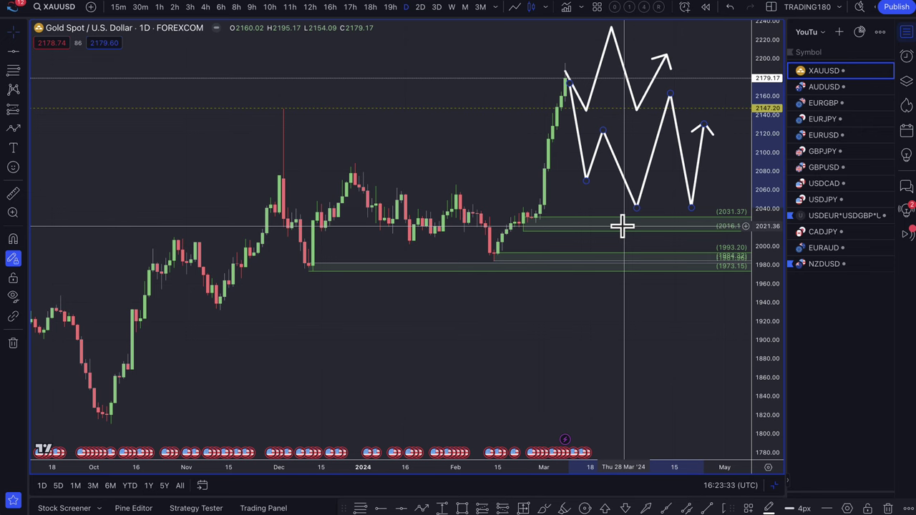
scroll(538, 249, "down", 1)
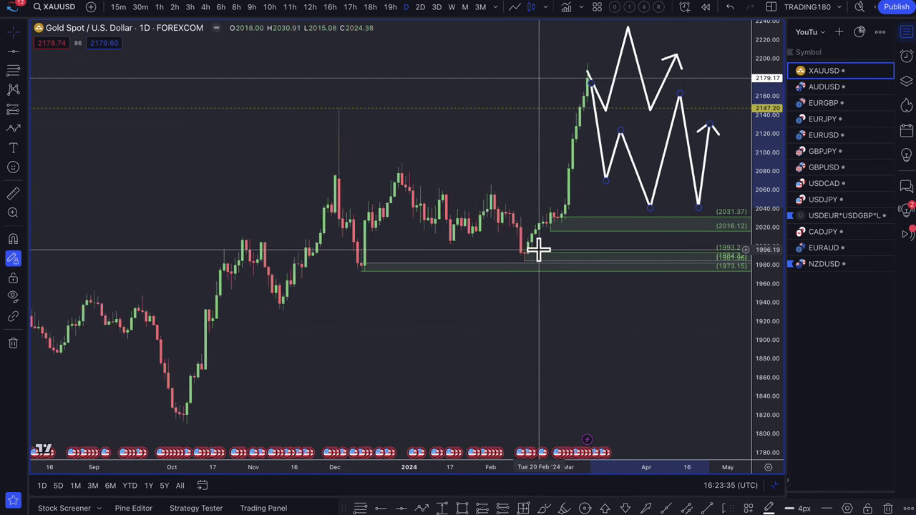
scroll(538, 249, "down", 2)
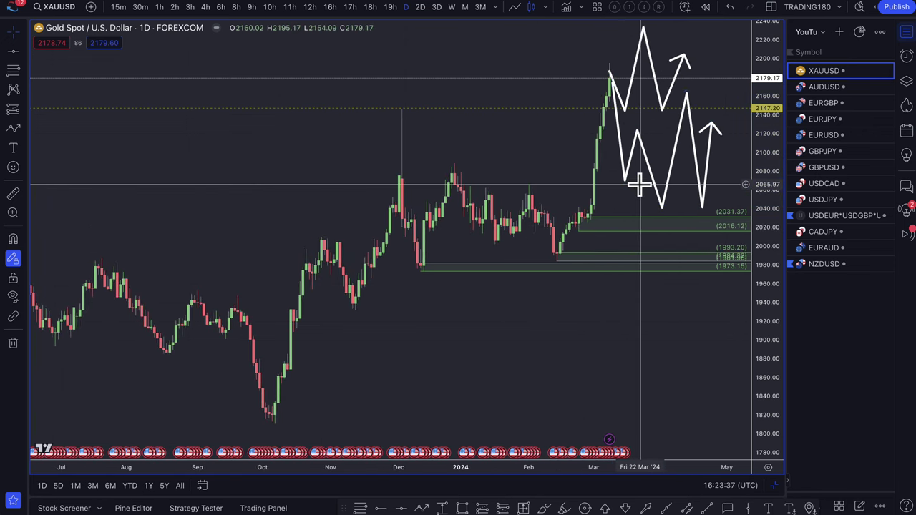